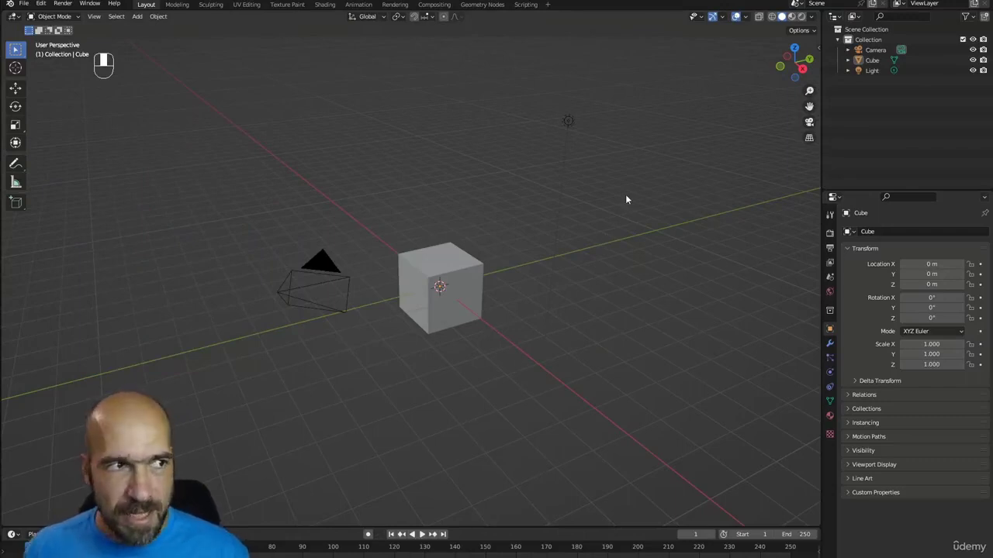
Delete the default cube from the scene
left_click(482, 301)
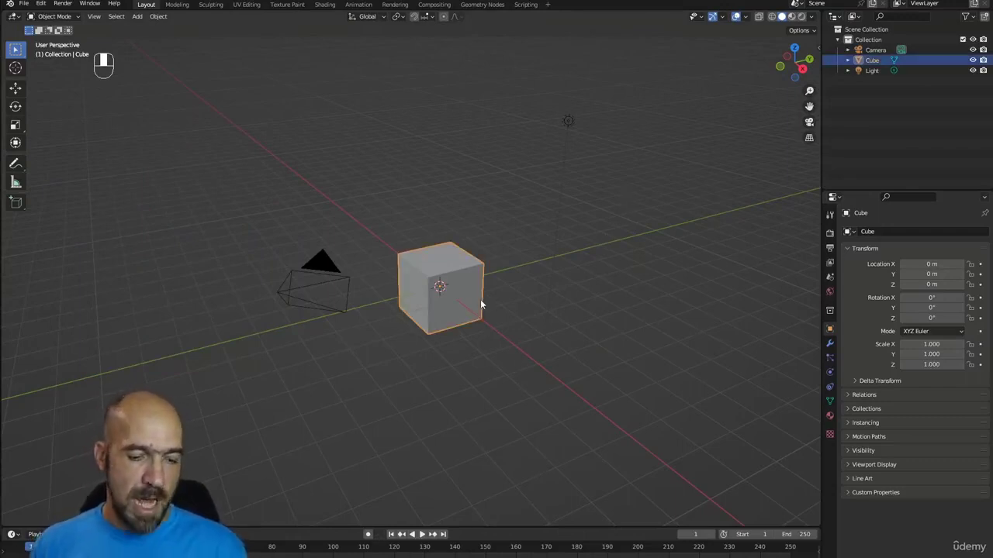
key("x")
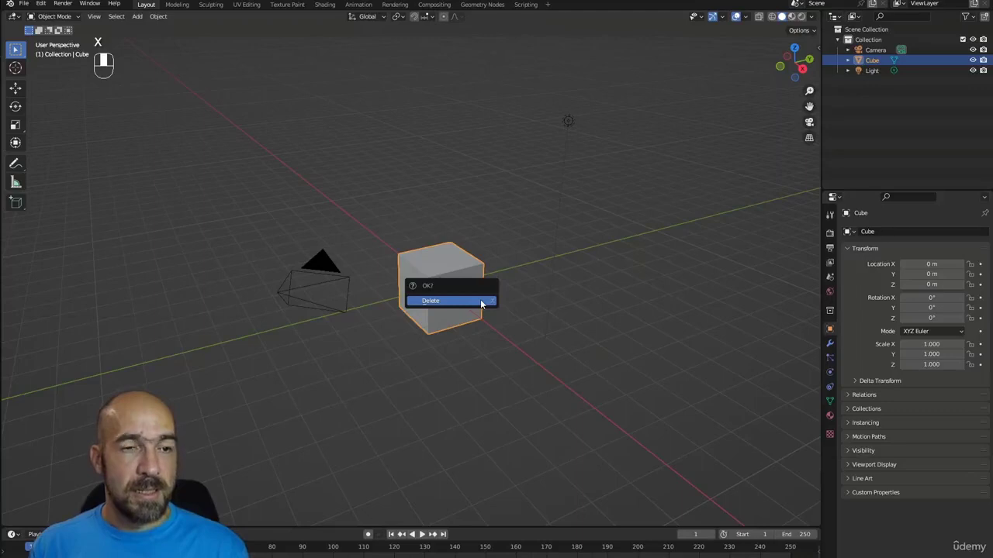
left_click(481, 301)
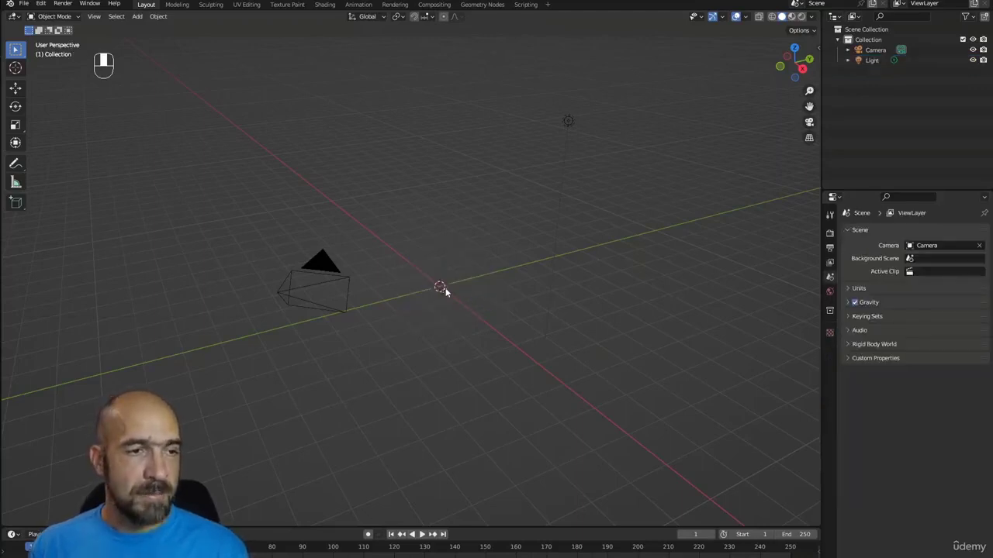
Hide the camera and the light in the viewport
left_click(314, 285)
left_click(568, 121)
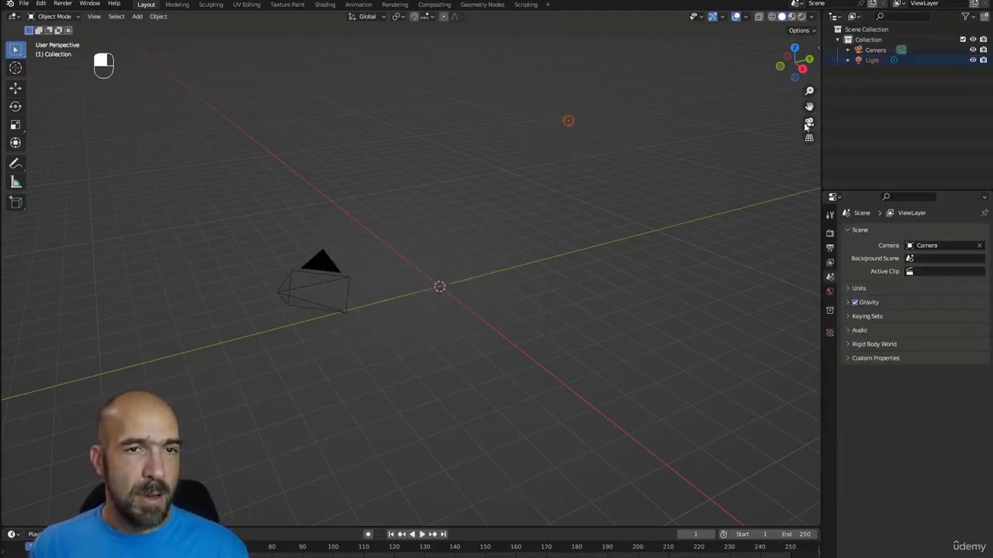
left_click(972, 50)
left_click(972, 60)
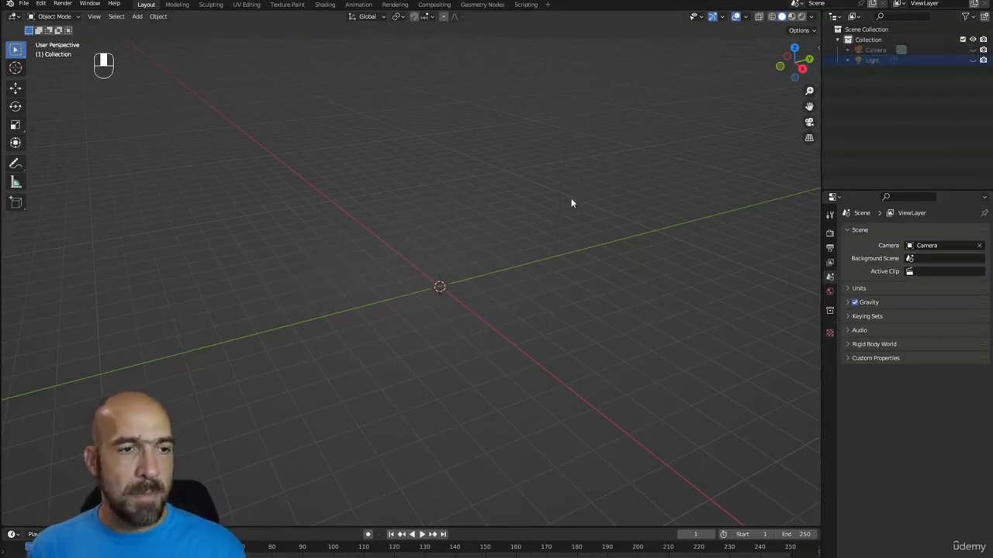
Set the viewport's focal length to 88 mm in the view settings and close the sidebar
left_click_drag(572, 199, 568, 191, "alt")
key("n")
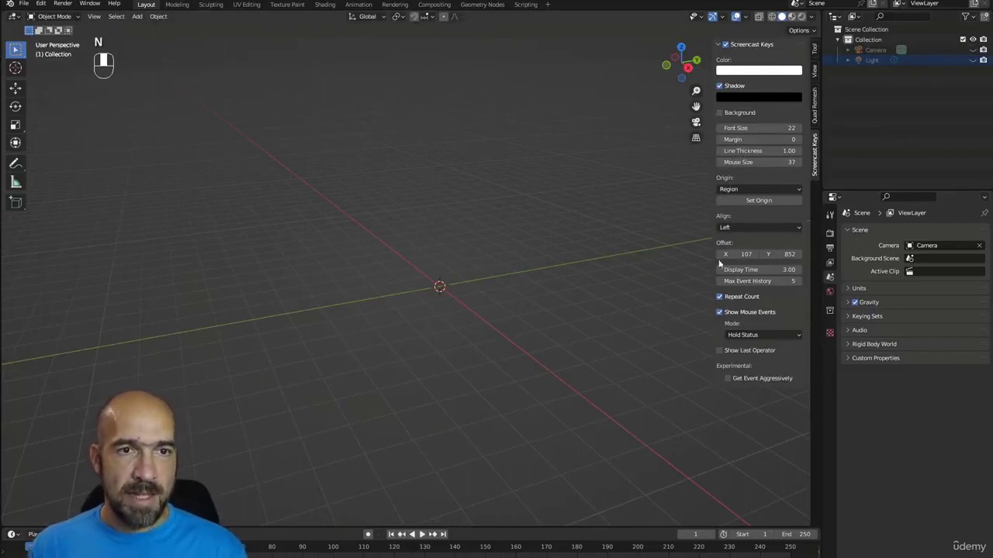
left_click(814, 72)
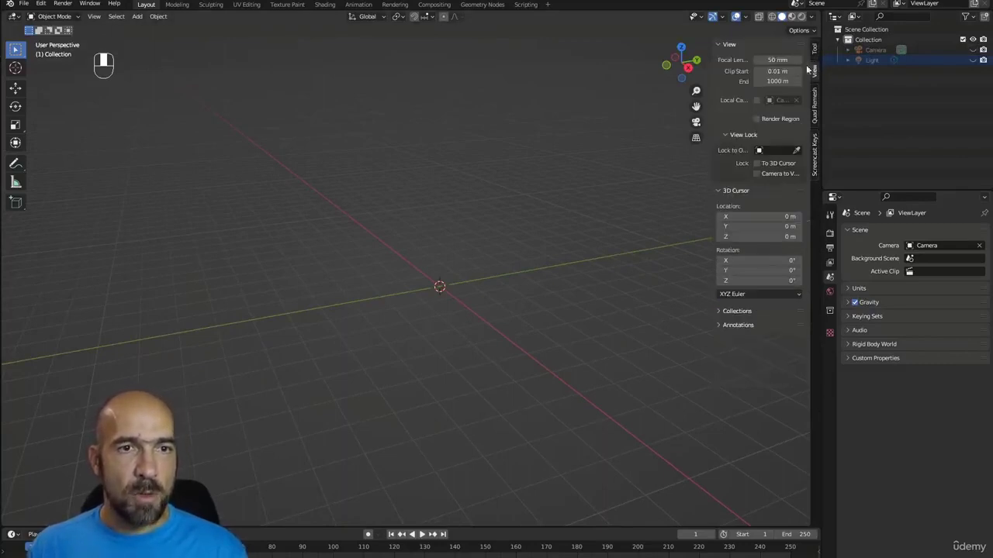
left_click(775, 59)
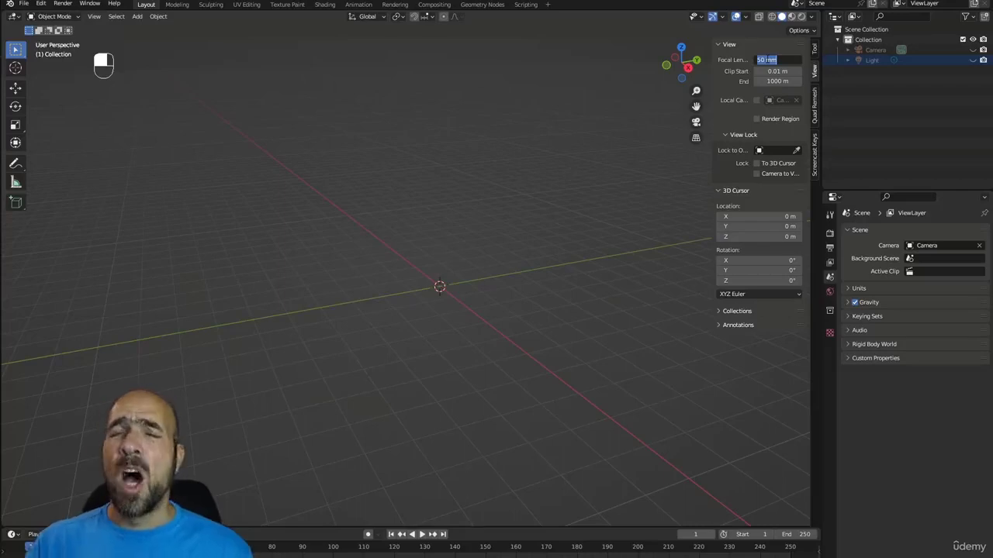
type("18")
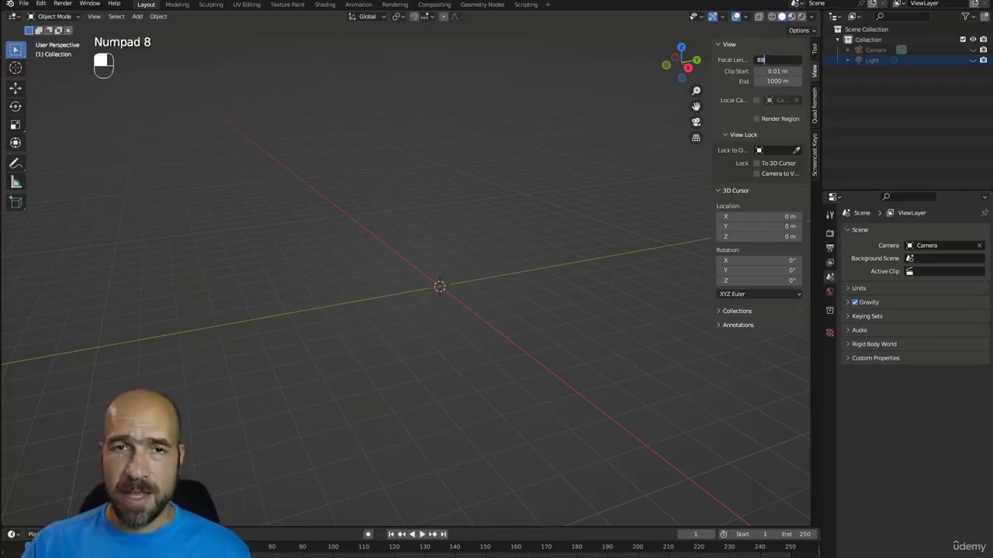
key("Return")
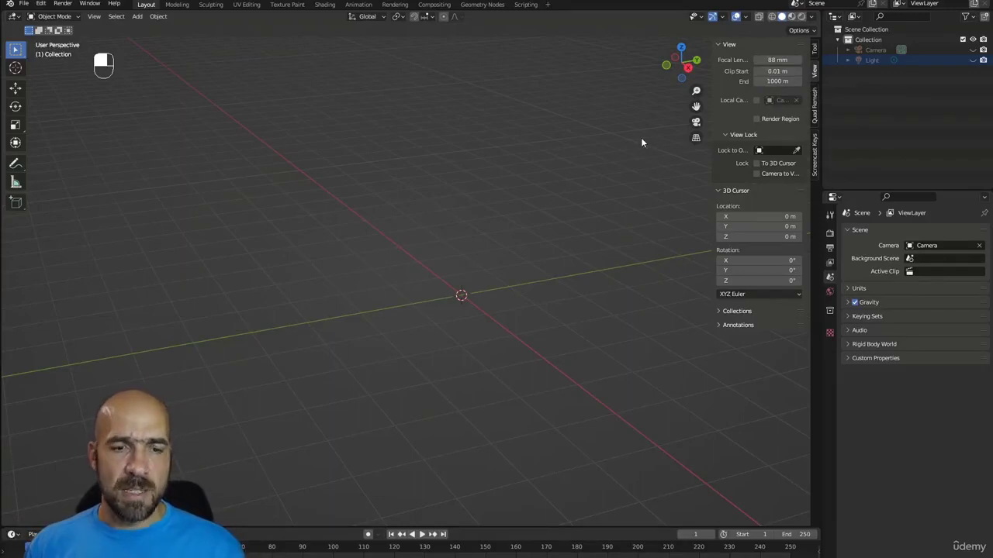
key("n")
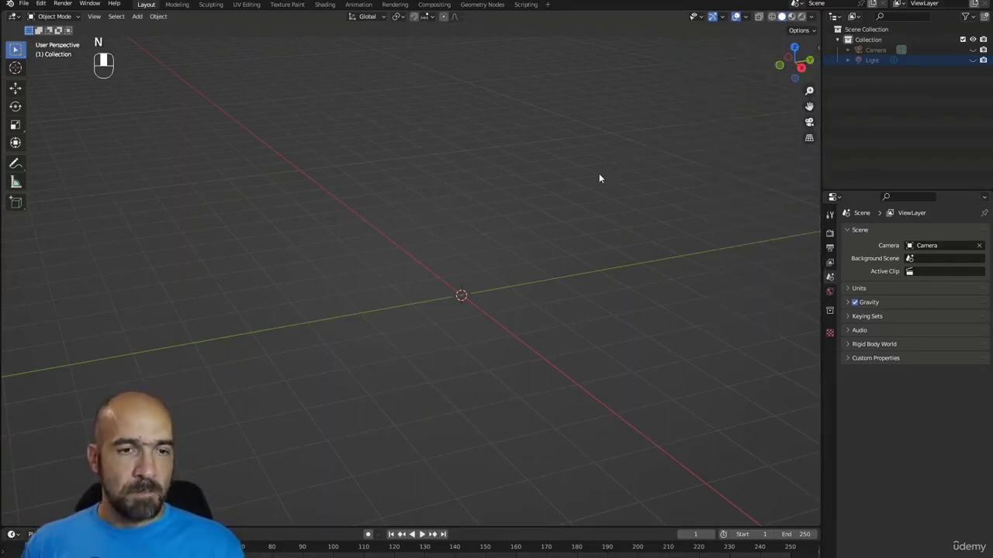
Turn off the floor grid and turn on scene statistics in the viewport overlays
left_click(746, 17)
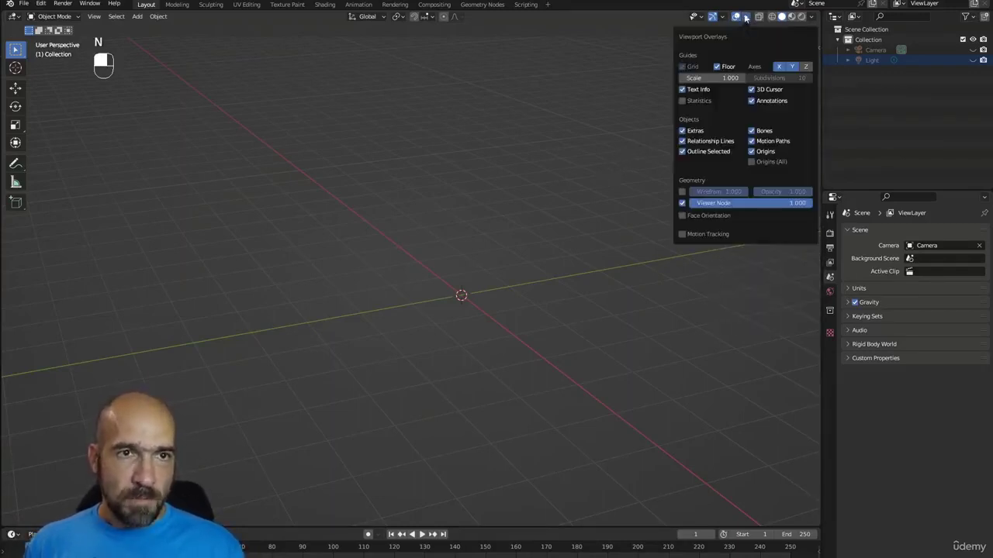
left_click(746, 17)
left_click(746, 17)
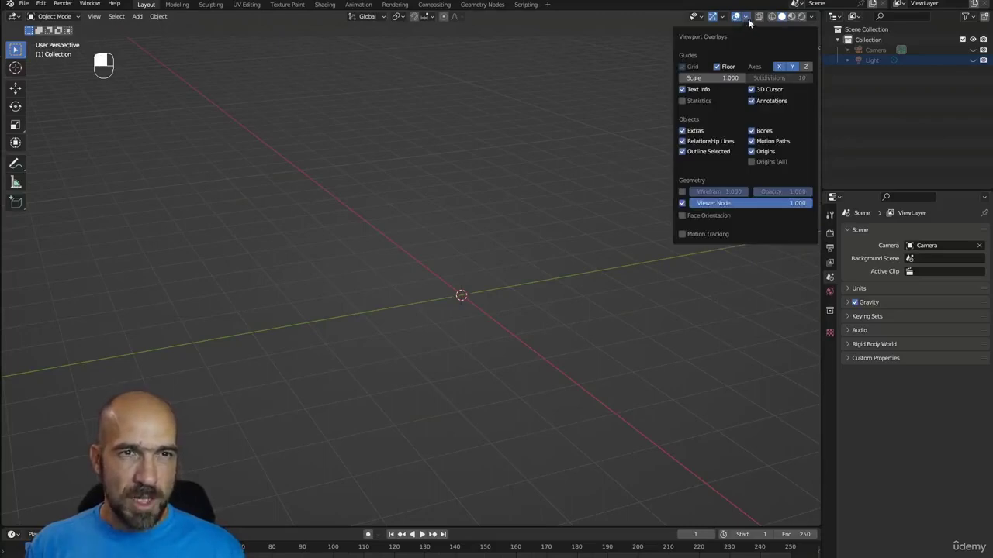
left_click(717, 66)
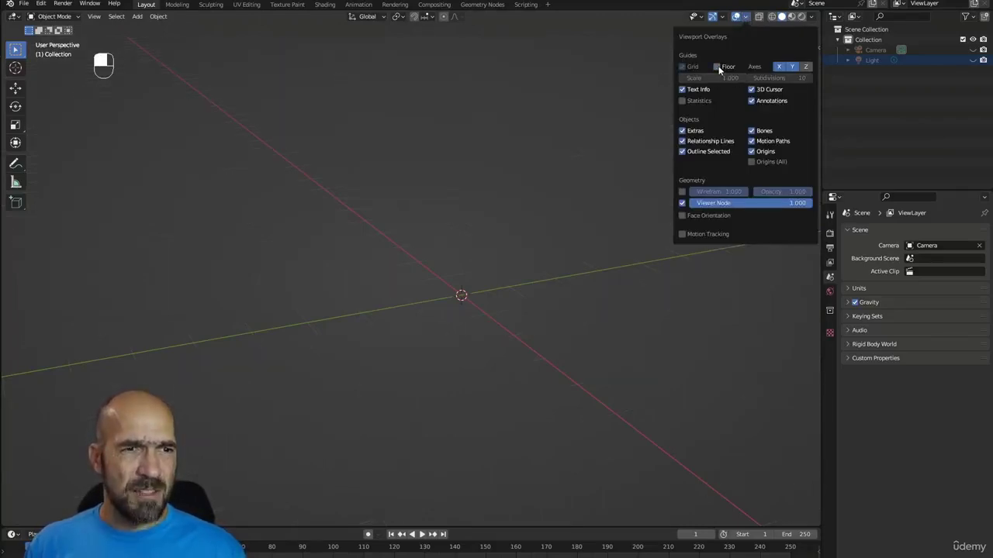
left_click(683, 101)
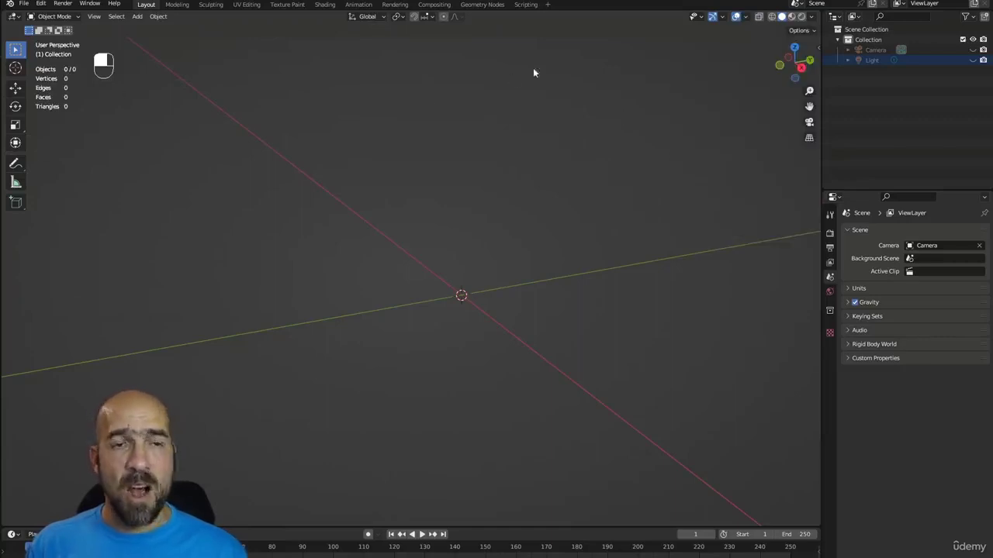
Set the viewport shading to MatCap lighting with Attribute color
left_click(812, 21)
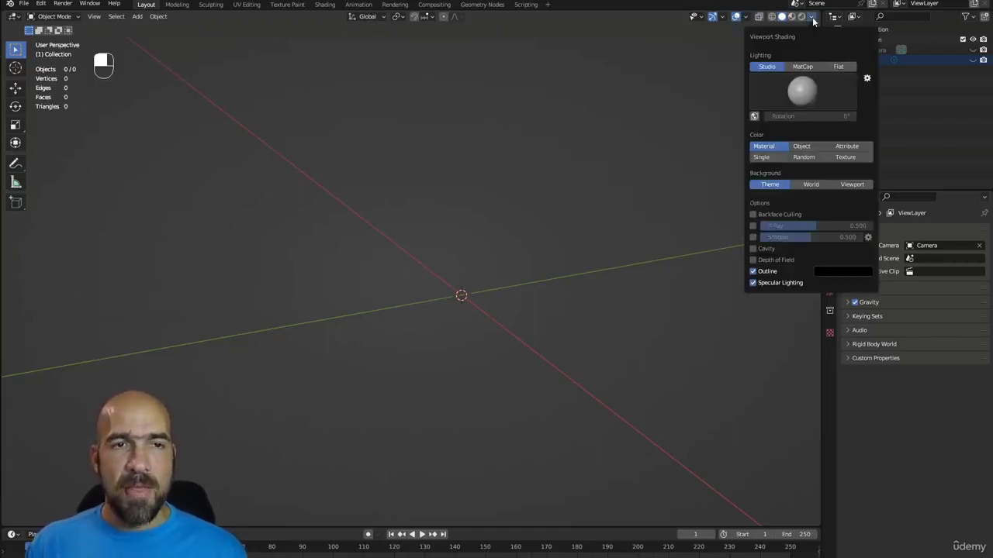
left_click(806, 66)
left_click(857, 135)
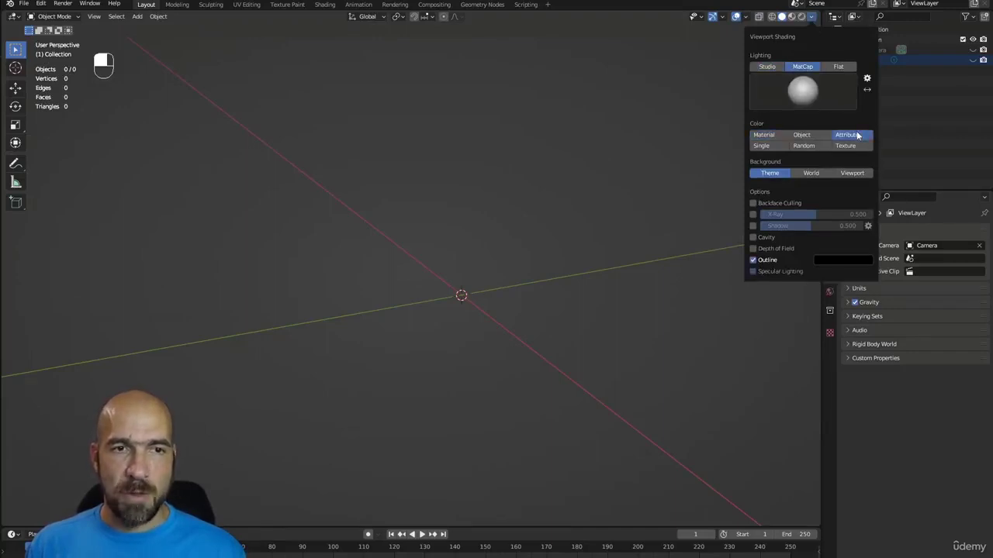
left_click(810, 17)
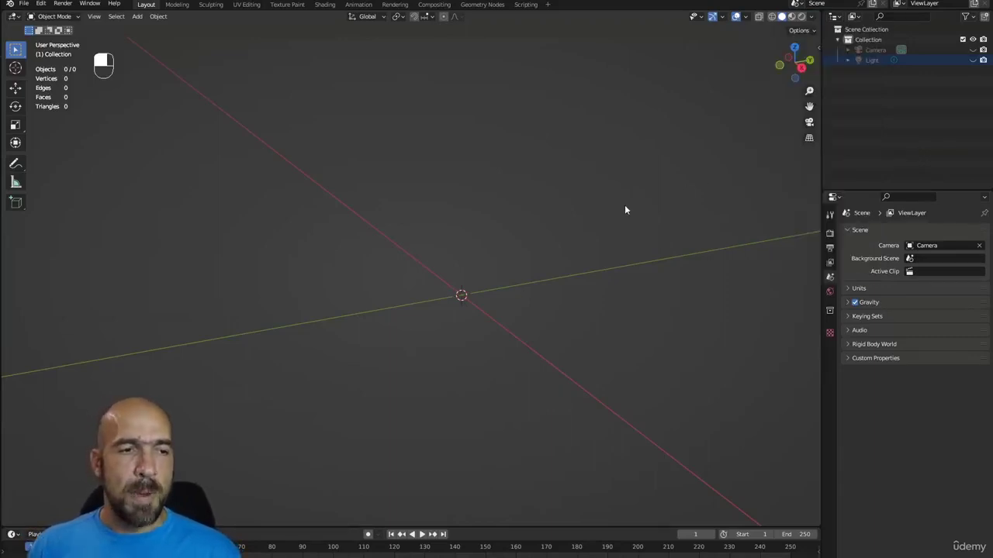
Add a UV sphere mesh at the world origin
middle_click_drag(621, 218, 634, 201, "alt")
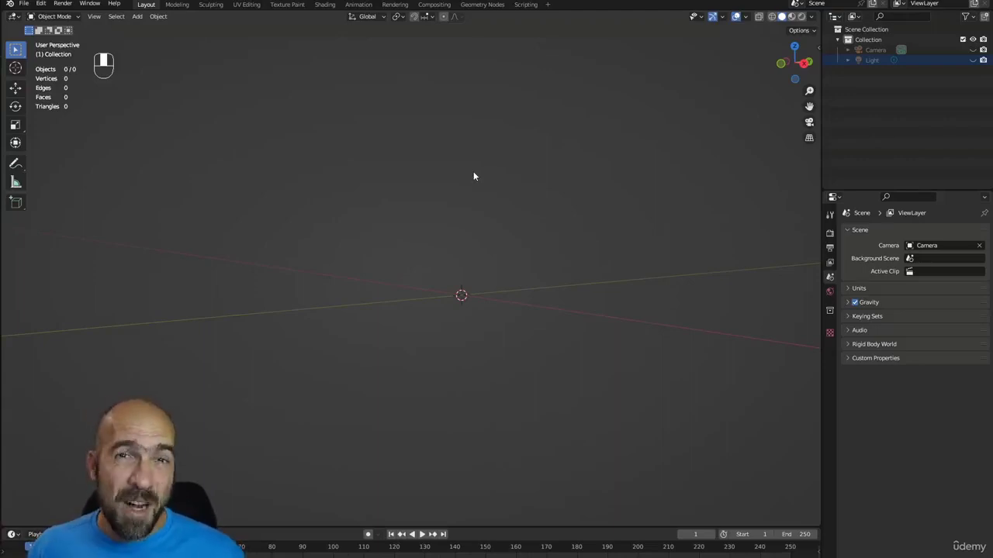
key("shift+a")
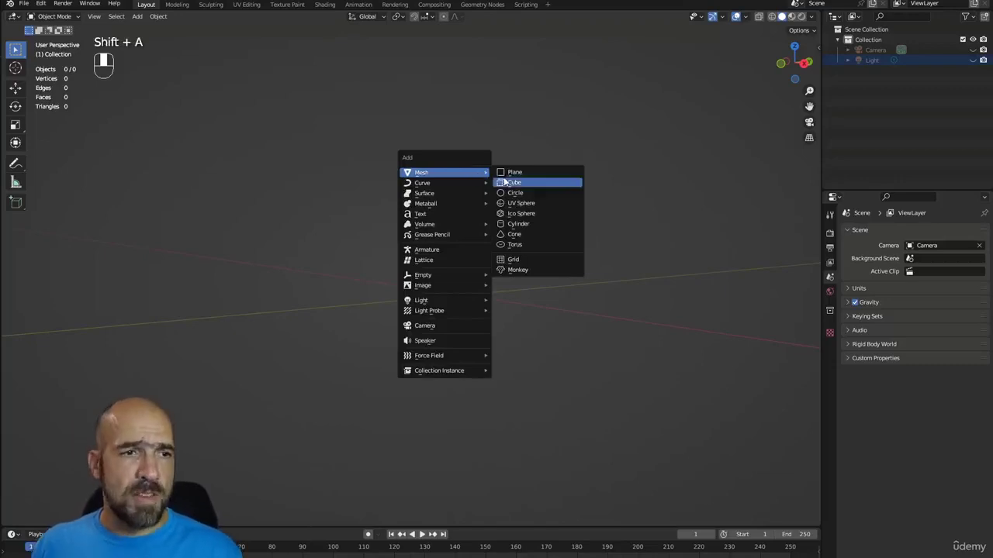
left_click(522, 204)
middle_click_drag(546, 238, 603, 187, "ctrl")
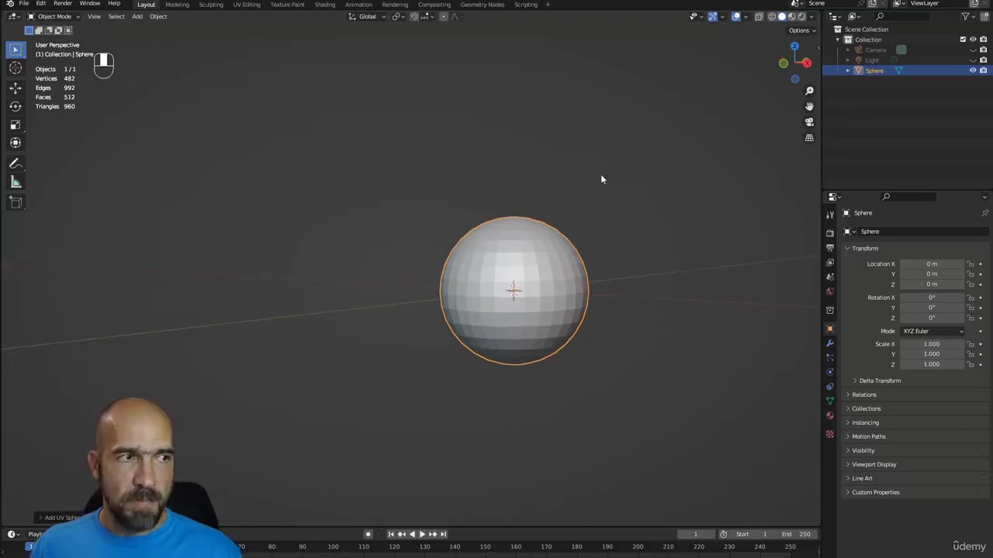
Put the sphere into Sculpt Mode and widen the tool shelf to two columns of brushes
key("ctrl+Tab")
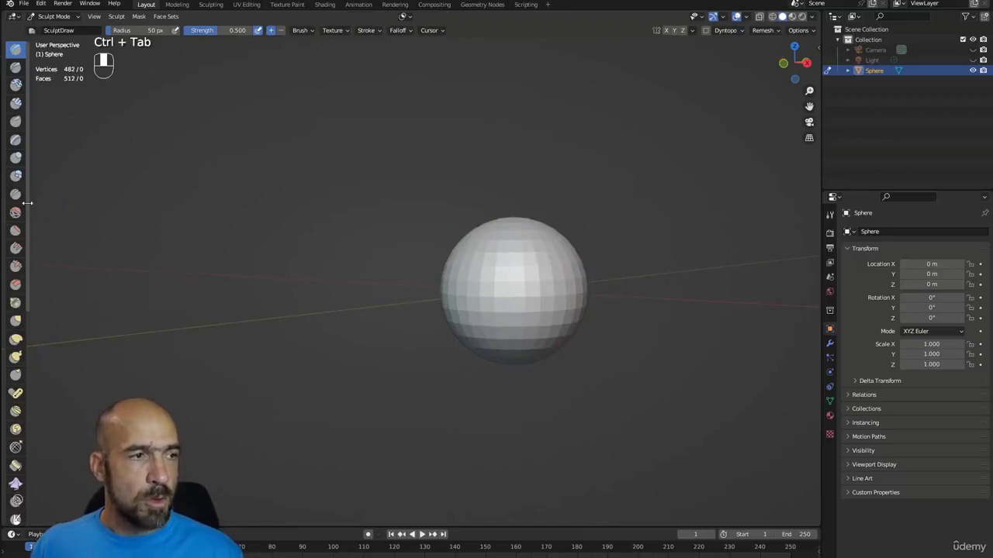
left_click_drag(28, 203, 40, 202)
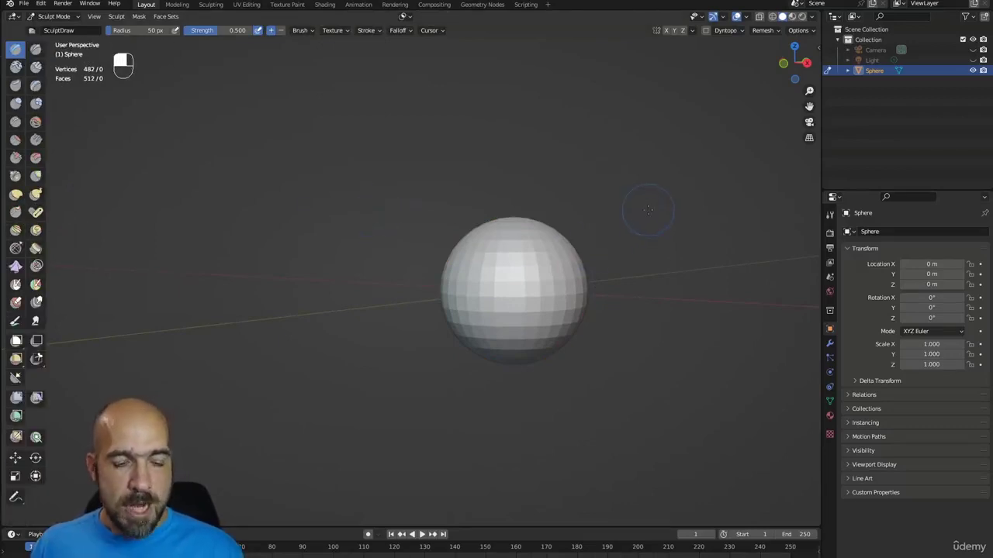
Switch the sphere back and forth between Object Mode and Sculpt Mode, ending in Sculpt Mode
key("ctrl+Tab")
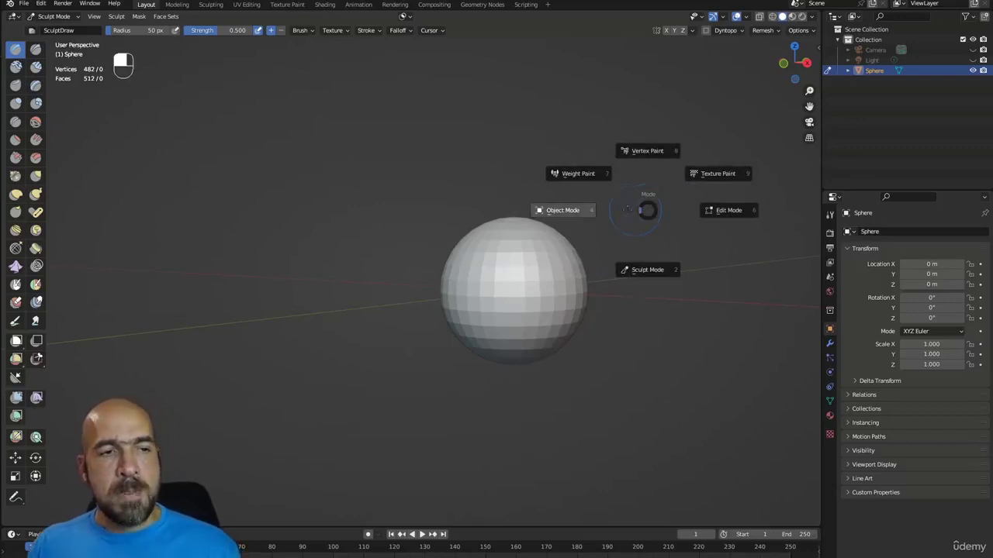
left_click(577, 211)
key("ctrl+Tab")
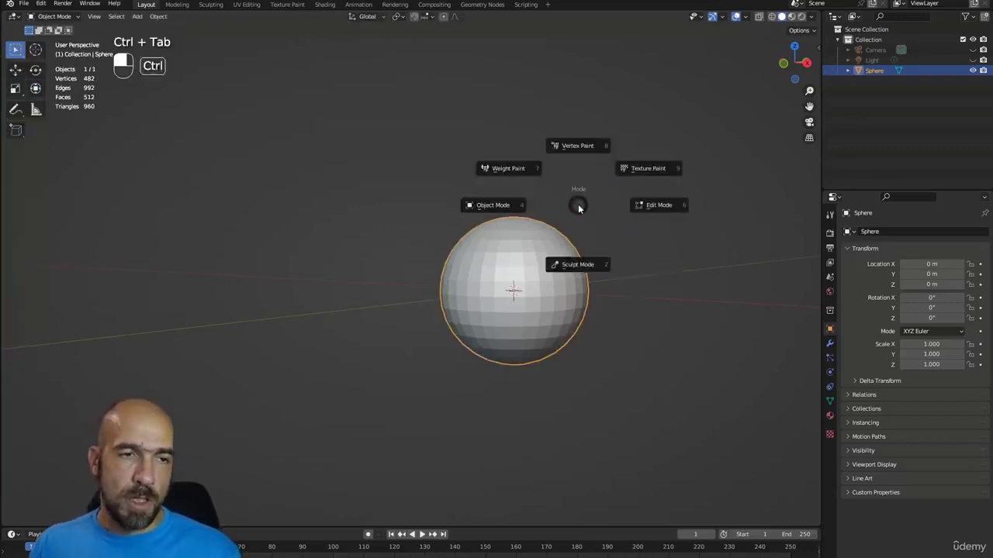
left_click(572, 264)
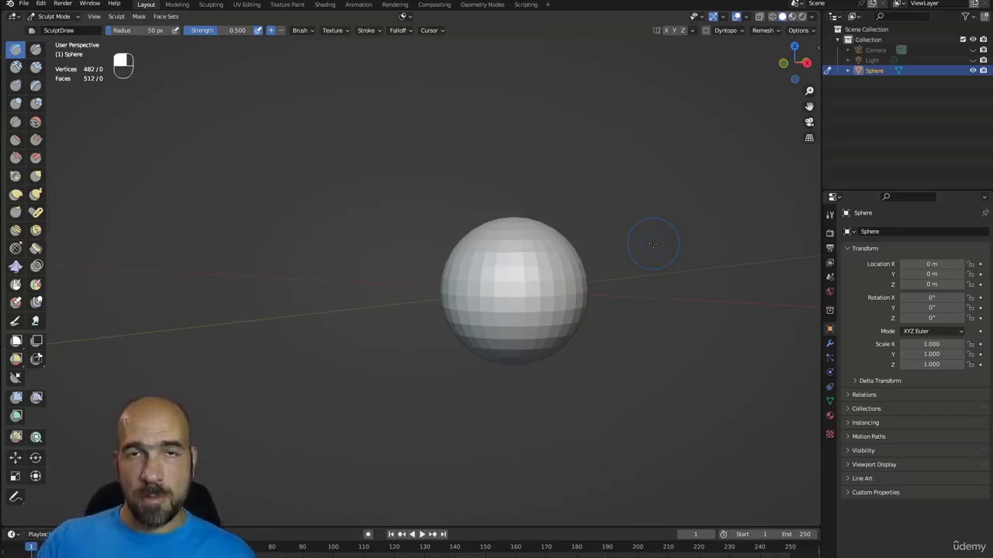
key("ctrl+Tab")
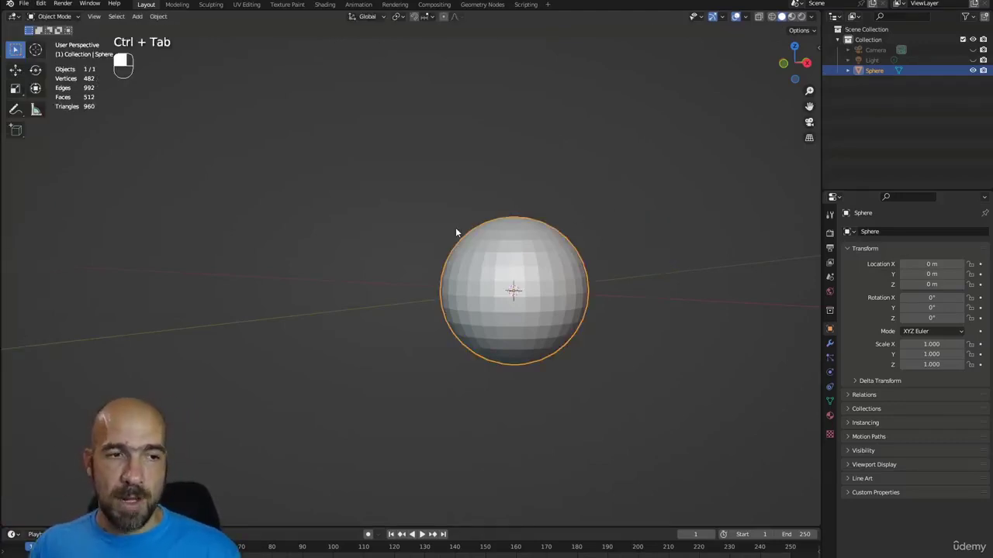
key("ctrl+Tab")
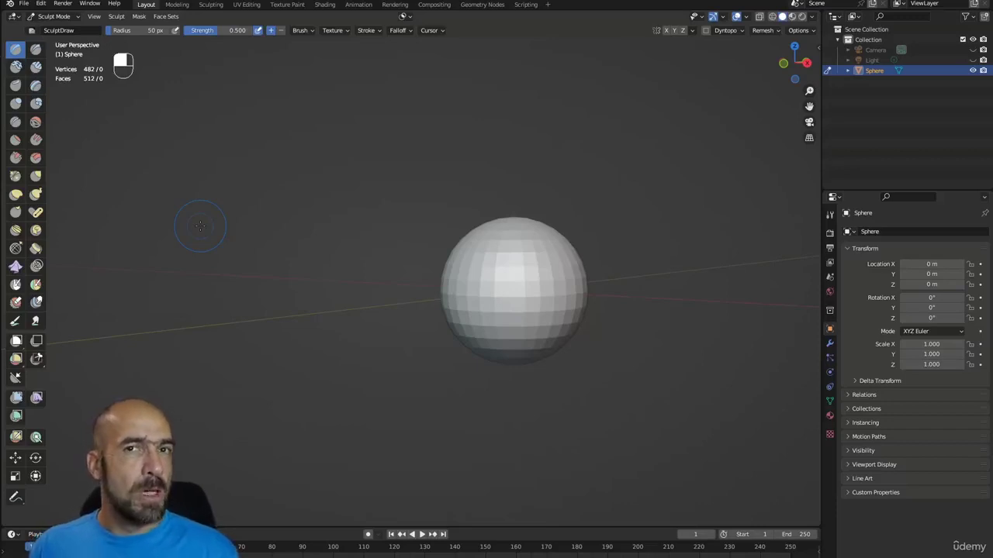
Activate the Draw Sharp, Clay Strips, Scrape/Peaks, Draw and Pinch/Magnify sculpting brushes one after another
key("1")
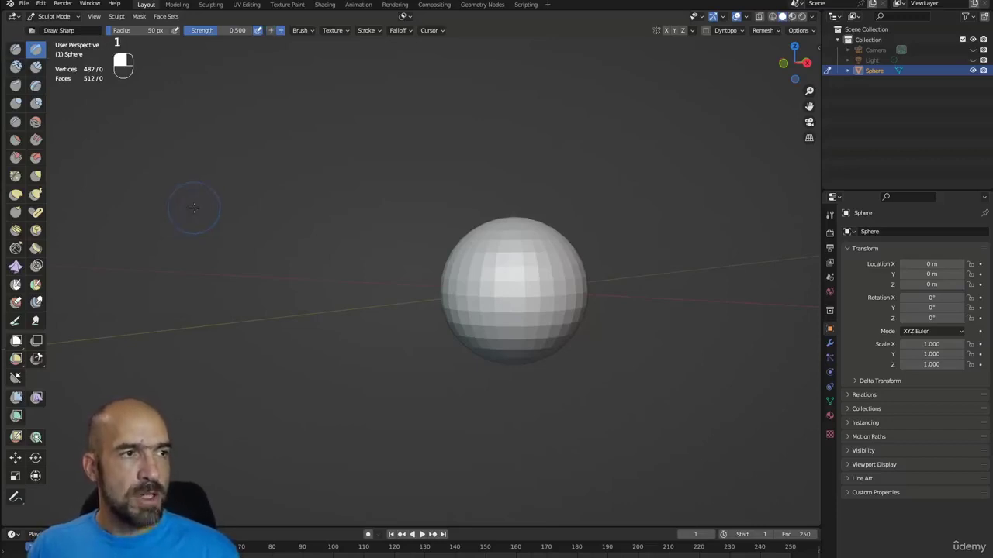
right_click(38, 51)
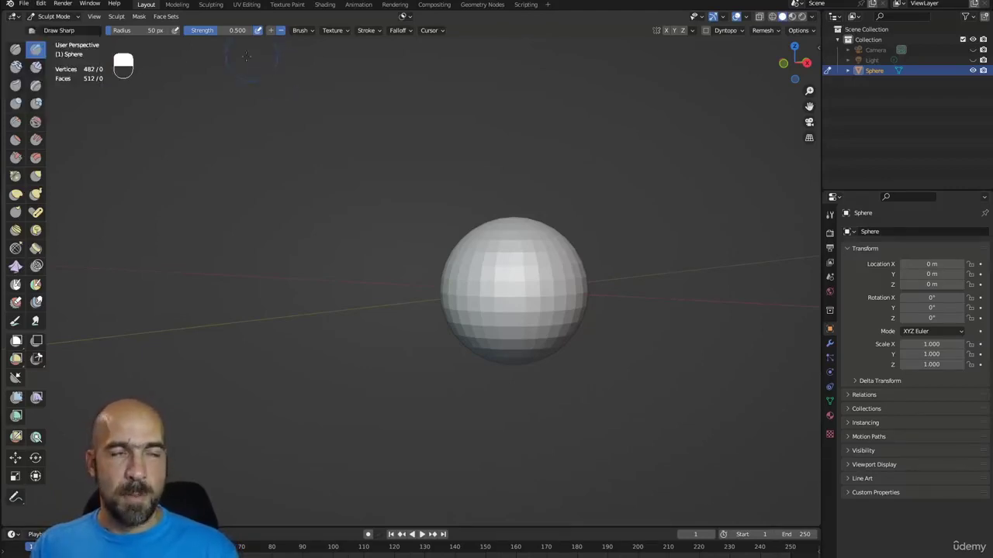
key("2")
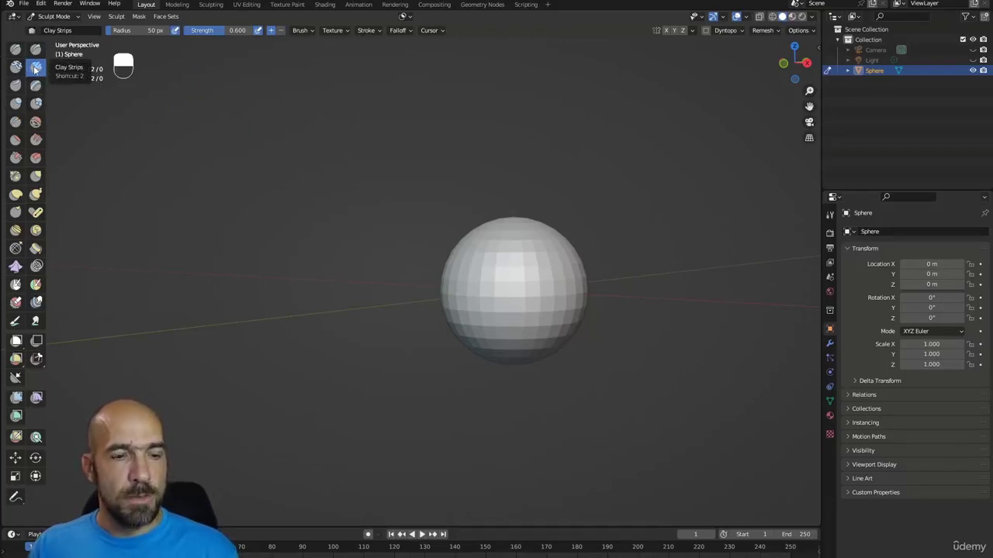
key("3")
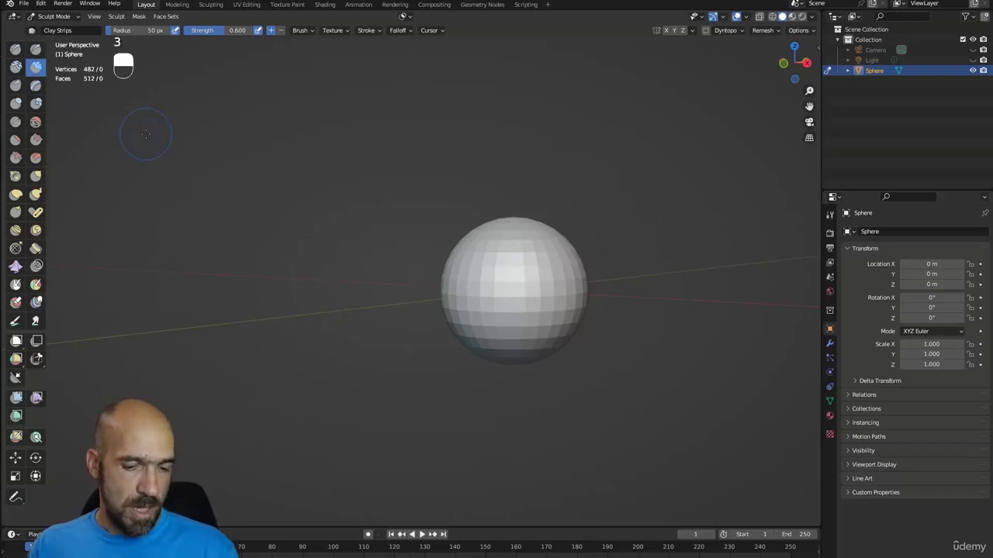
key("3")
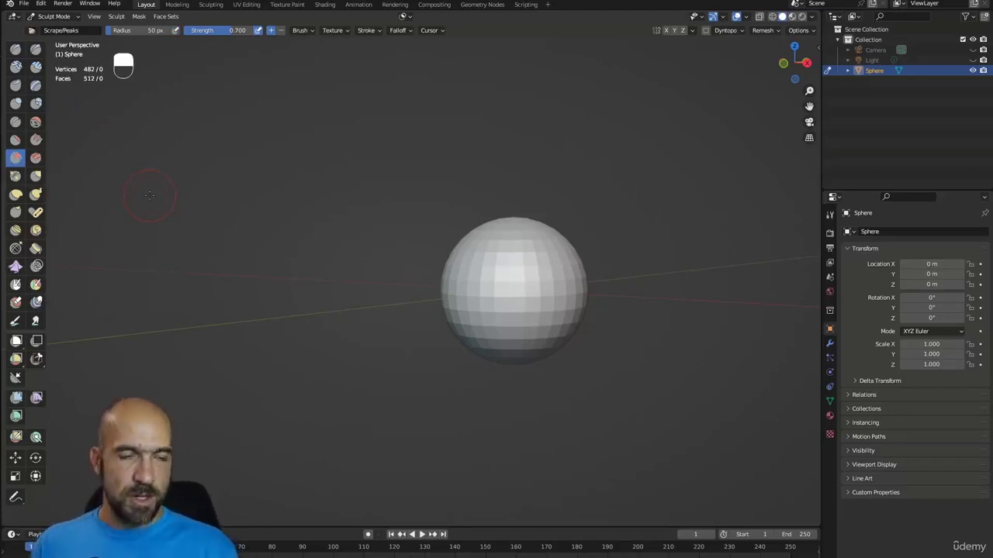
key("g")
key("x")
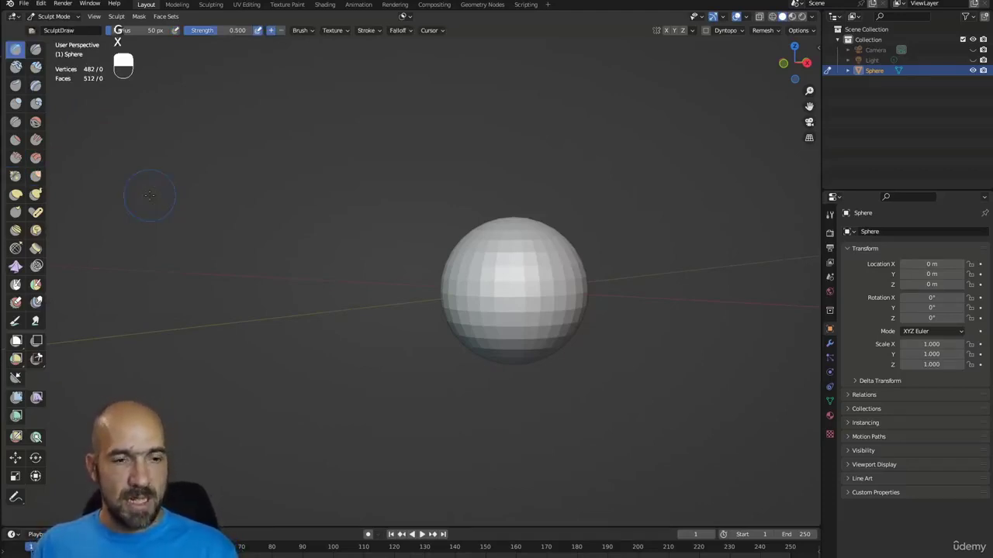
key("p")
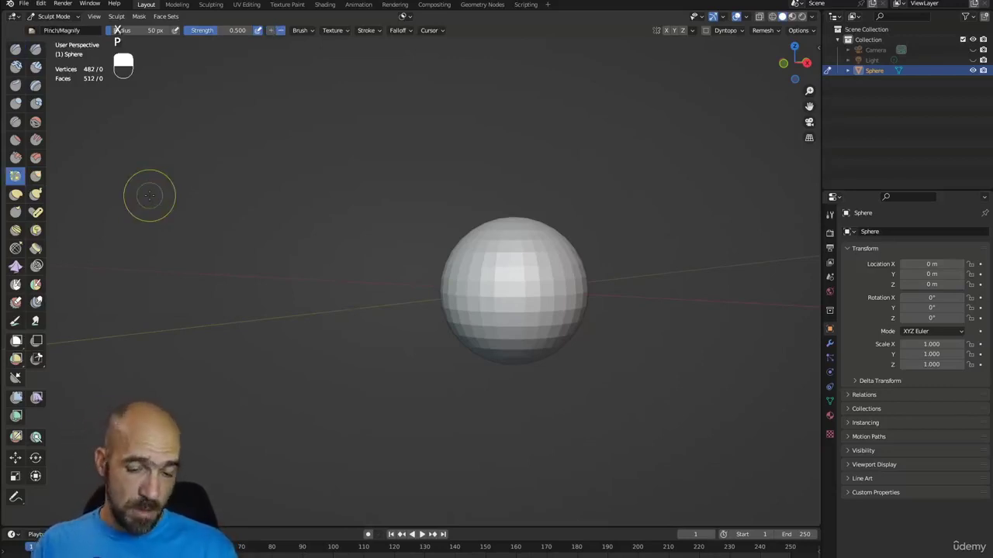
Activate the Inflate/Deflate brush and turn on sculpting symmetry across the X axis
key("i")
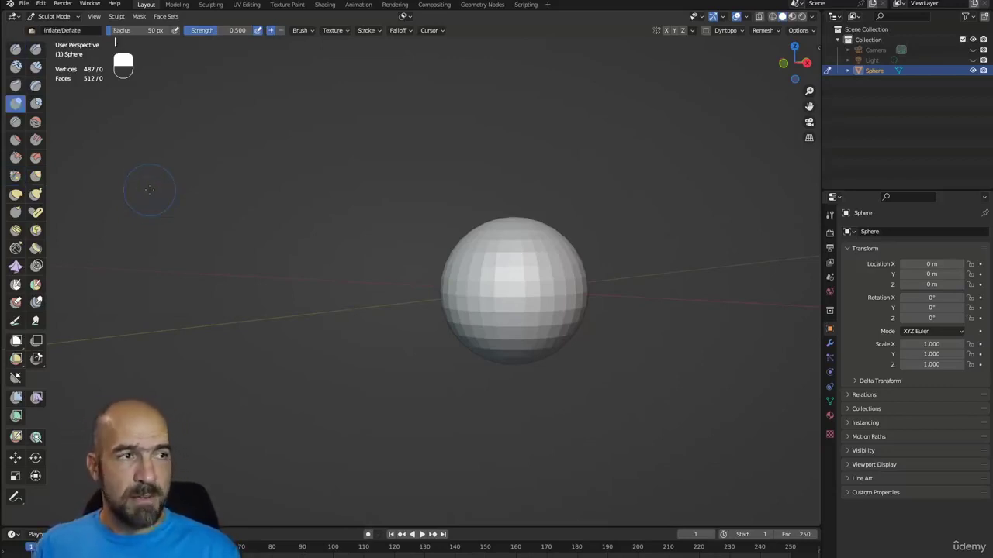
key("6")
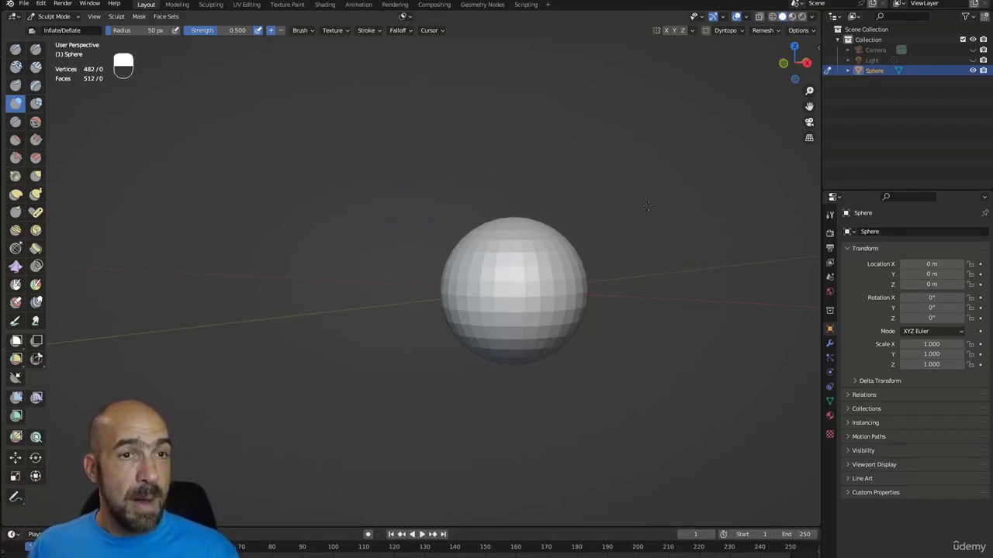
left_click(665, 31)
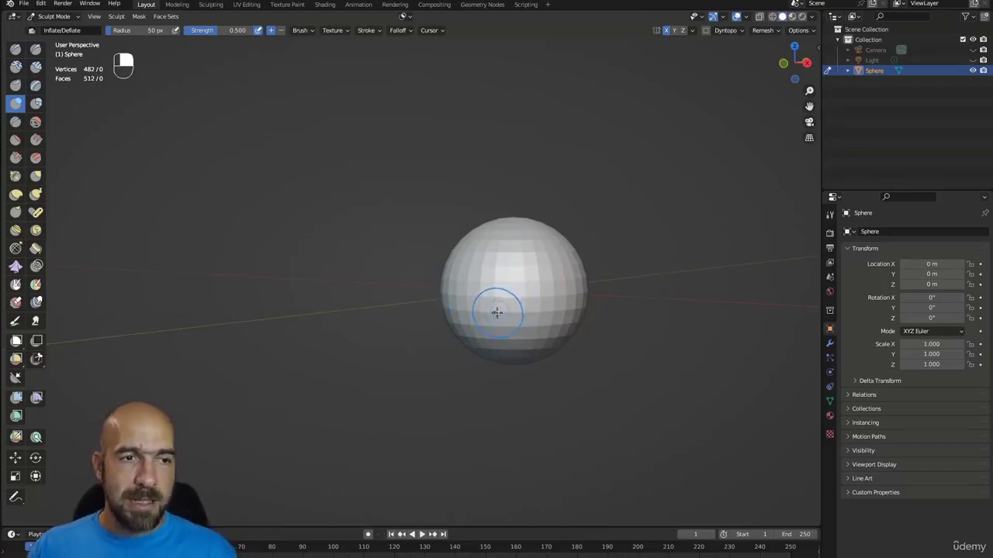
Enlarge the Grab brush to 137 px and pull the lower part of the sphere down into a chin
key("g")
key("bracketright")
key("bracketright")
key("bracketright")
key("bracketright")
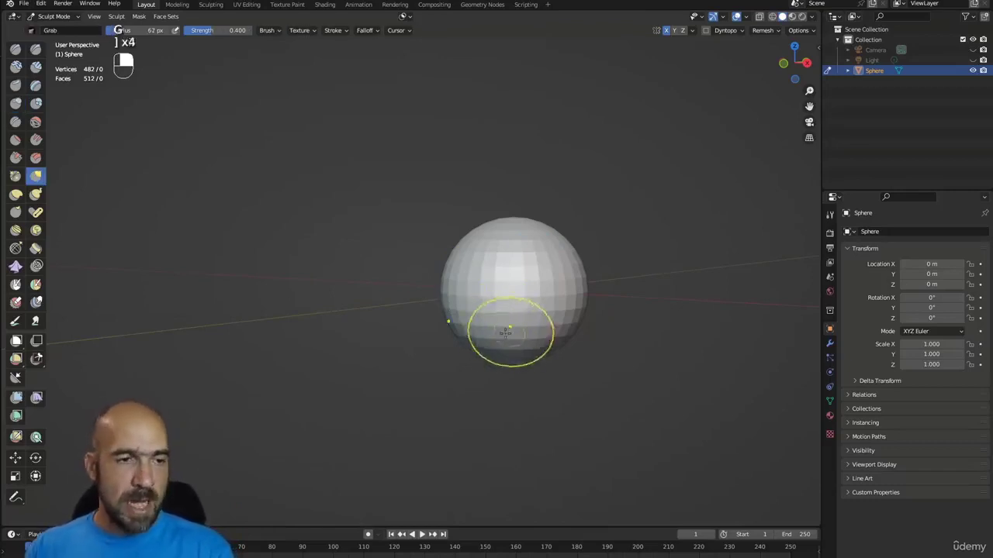
key("bracketright")
key("bracketright")
key("bracketright")
mouse_move(543, 310)
left_mouse_down("alt")
mouse_move(471, 349)
mouse_move(525, 365)
mouse_move(487, 359)
mouse_move(487, 393)
left_mouse_up("alt")
left_click_drag(559, 328, 613, 318, "alt")
left_click_drag(564, 282, 554, 294)
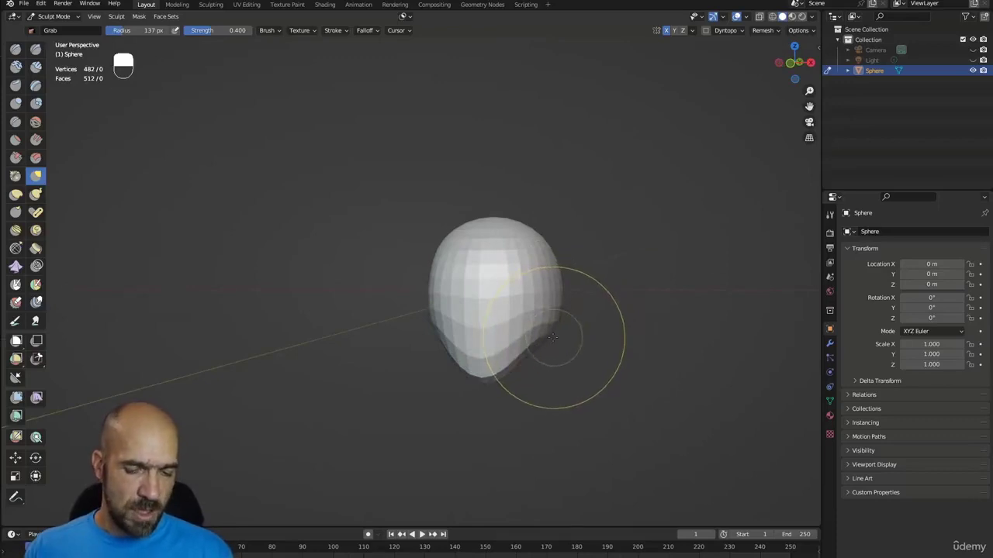
Set the Grab brush radius to 141 px and push the sides of the jaw inward
key("f")
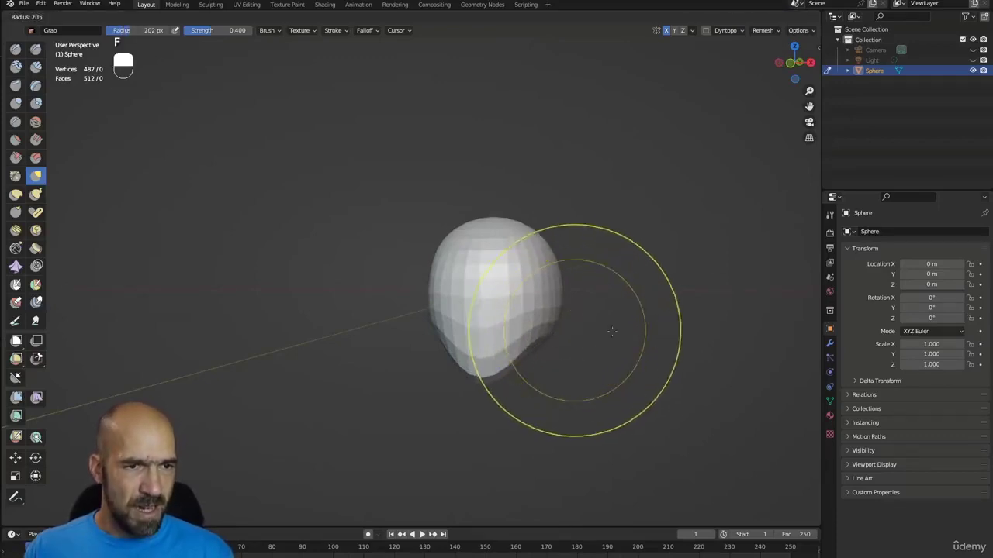
left_click(612, 332)
key("f")
left_click(571, 335)
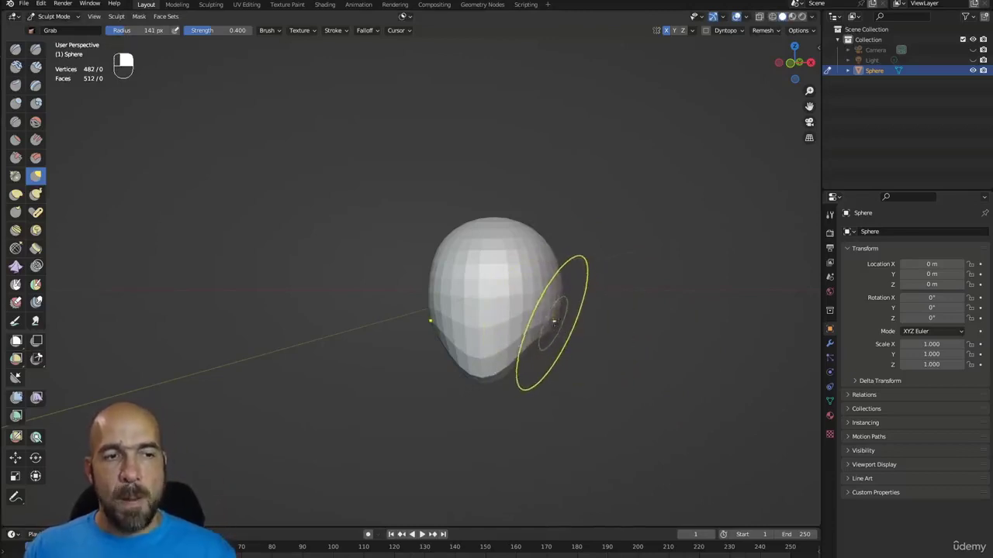
left_click_drag(554, 321, 533, 346)
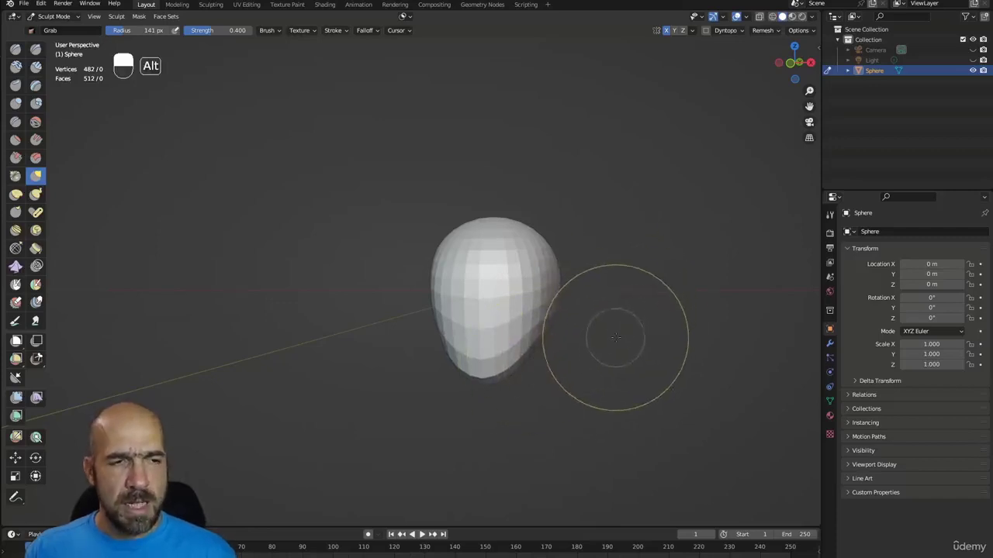
Step the Grab brush size up and down over the jaw, ending at a radius of 135 px
left_click_drag(615, 338, 514, 350, "alt")
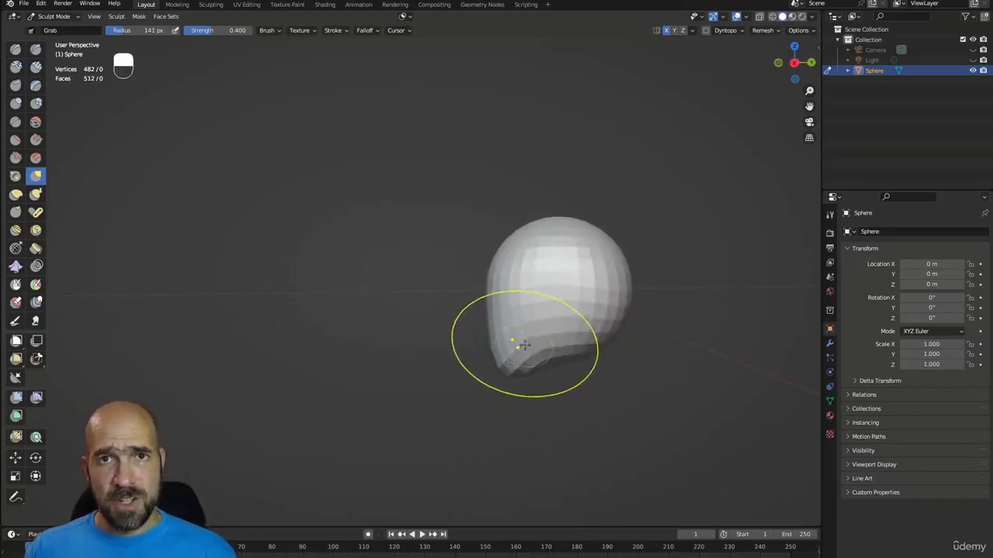
key("bracketright")
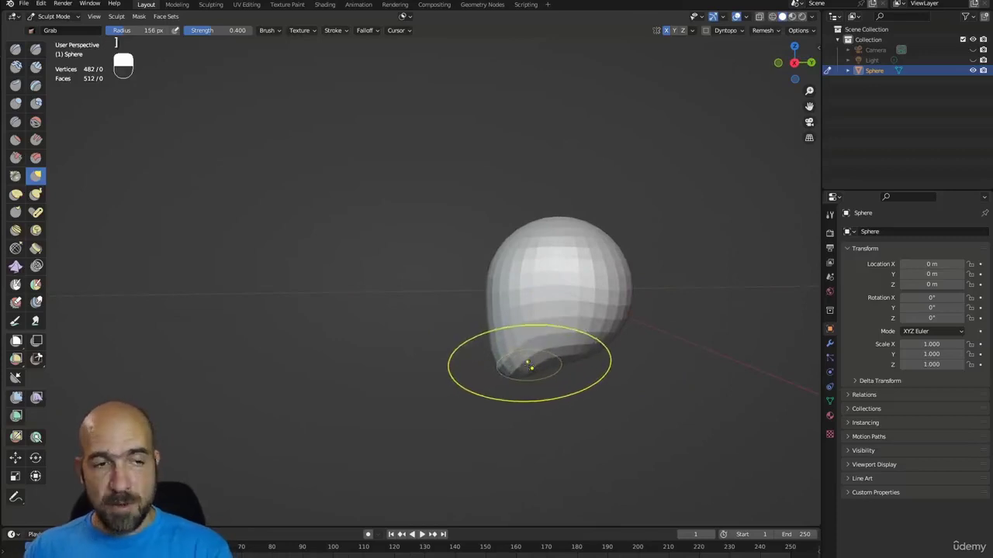
key("bracketright")
key("bracketright")
key("bracketright")
key("bracketright")
key("bracketleft")
key("bracketleft")
key("bracketleft")
key("bracketleft")
key("bracketleft")
key("bracketleft")
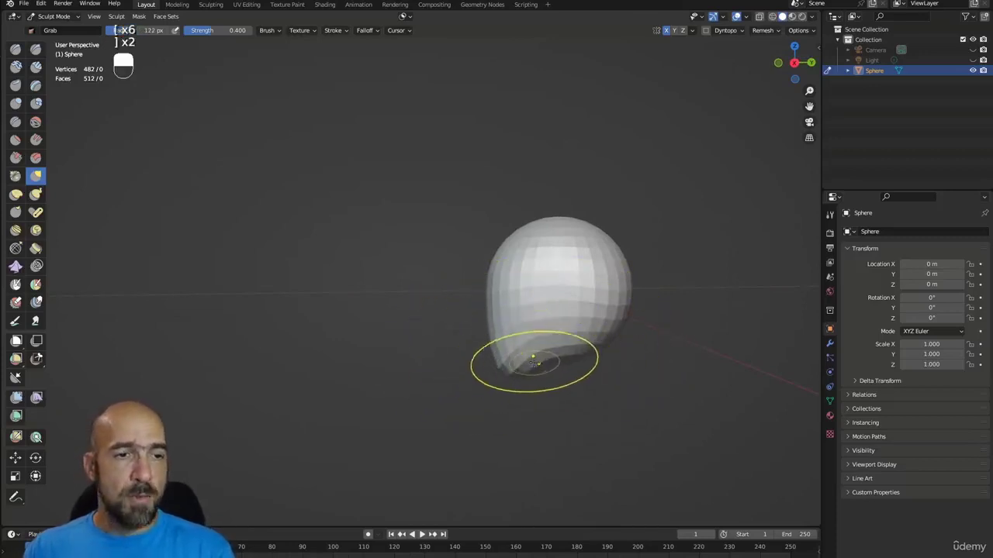
key("bracketright")
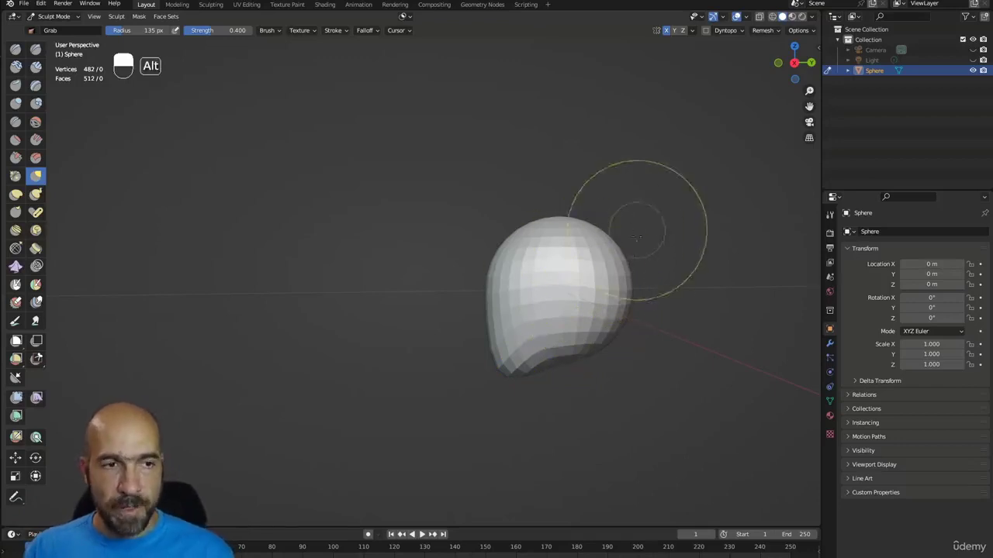
Push in the side of the head slightly with the Grab brush
mouse_move(639, 222)
left_mouse_down("alt")
mouse_move(702, 241)
mouse_move(632, 235)
left_mouse_up("alt")
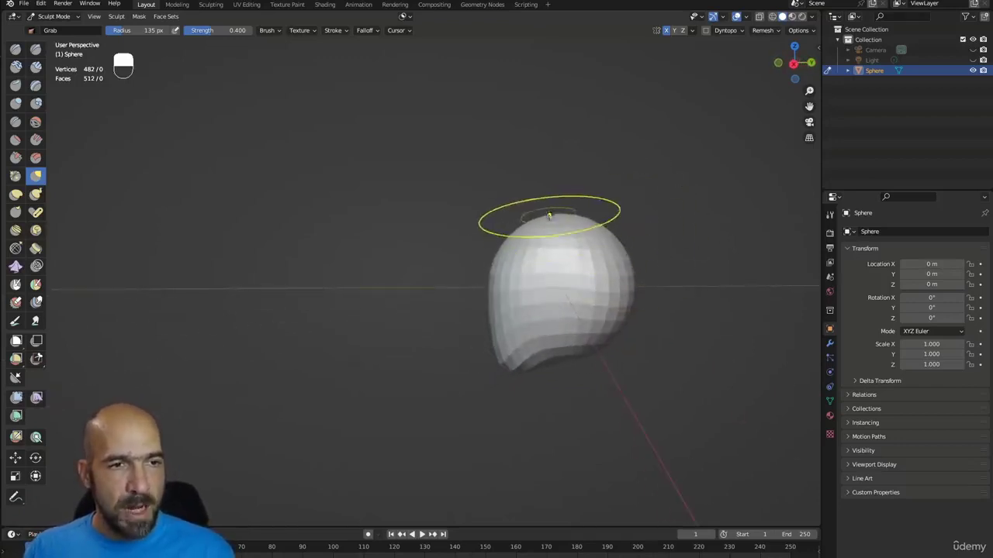
mouse_move(539, 255)
left_mouse_down("alt")
mouse_move(557, 268)
mouse_move(571, 256)
left_mouse_up("alt")
left_click_drag(592, 263, 577, 271)
Pull a neck downward from the underside of the head with the Grab brush and adjust its lower end
mouse_move(594, 372)
left_mouse_down("alt")
mouse_move(588, 358)
mouse_move(547, 346)
mouse_move(566, 348)
mouse_move(572, 326)
left_mouse_up("alt")
left_click_drag(573, 330, 493, 334, "alt")
mouse_move(672, 351)
left_mouse_down()
mouse_move(682, 394)
mouse_move(673, 390)
mouse_move(691, 385)
mouse_move(676, 442)
left_mouse_up()
left_click_drag(674, 447, 750, 419, "alt")
mouse_move(674, 401)
left_mouse_down()
mouse_move(735, 438)
mouse_move(653, 423)
left_mouse_up()
mouse_move(653, 404)
left_mouse_down("ctrl+alt")
mouse_move(650, 423)
mouse_move(603, 426)
mouse_move(659, 412)
left_mouse_up("ctrl+alt")
left_click_drag(550, 322, 553, 299, "alt")
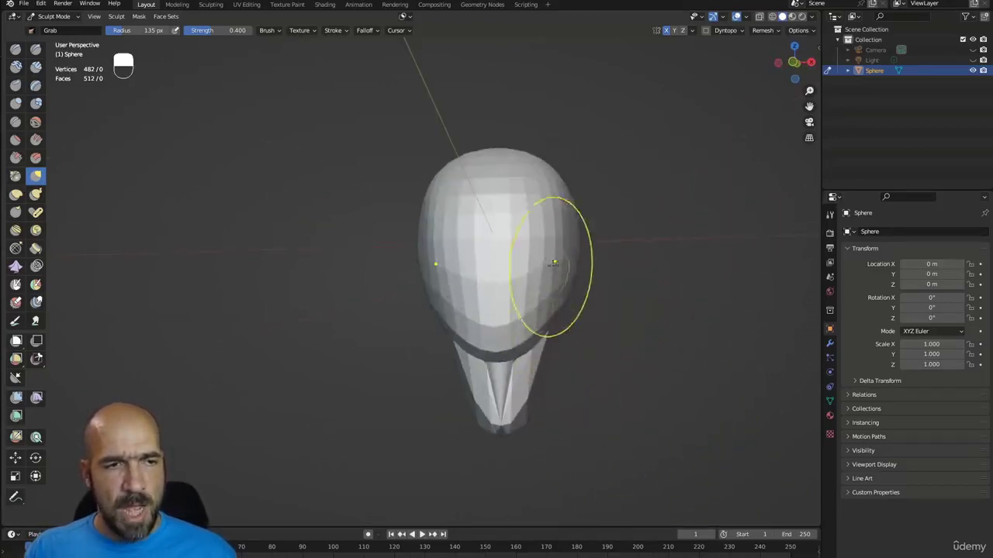
Push the rear sides of the head inward with the Grab brush and check the shape from several angles
left_click_drag(550, 259, 596, 304, "alt")
left_click_drag(618, 153, 605, 159)
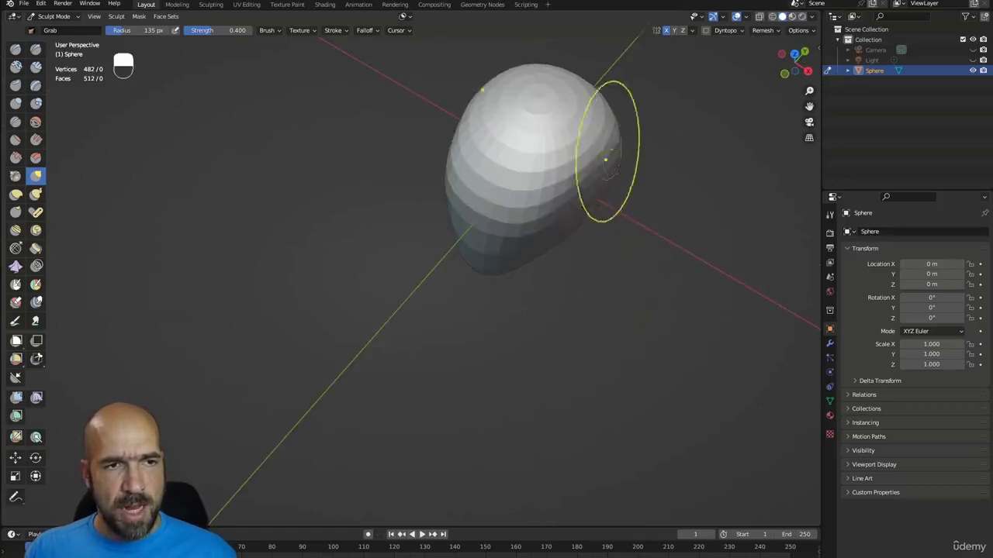
left_click_drag(609, 225, 636, 172, "alt")
mouse_move(577, 235)
left_mouse_down("alt")
mouse_move(588, 218)
mouse_move(508, 233)
left_mouse_up("alt")
mouse_move(543, 248)
left_mouse_down("ctrl+alt")
mouse_move(541, 267)
mouse_move(565, 273)
mouse_move(622, 262)
mouse_move(672, 273)
mouse_move(611, 289)
left_mouse_up("ctrl+alt")
mouse_move(595, 341)
left_mouse_down("alt")
mouse_move(552, 256)
mouse_move(587, 222)
mouse_move(616, 229)
mouse_move(643, 255)
mouse_move(630, 273)
left_mouse_up("alt")
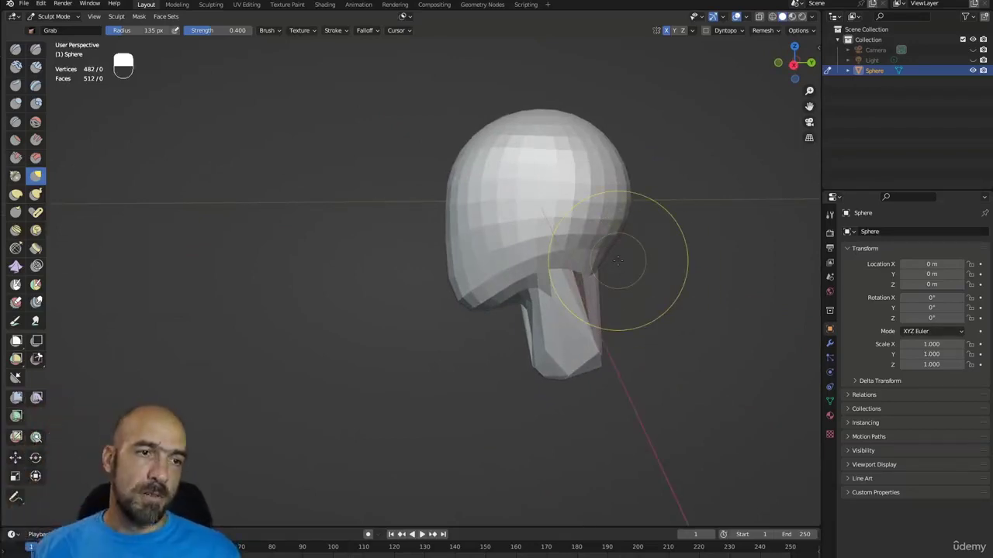
Voxel-remesh the head and neck, reduce the voxel size and remesh again at a finer resolution
mouse_move(598, 290)
left_mouse_down("alt")
mouse_move(678, 275)
mouse_move(643, 282)
left_mouse_up("alt")
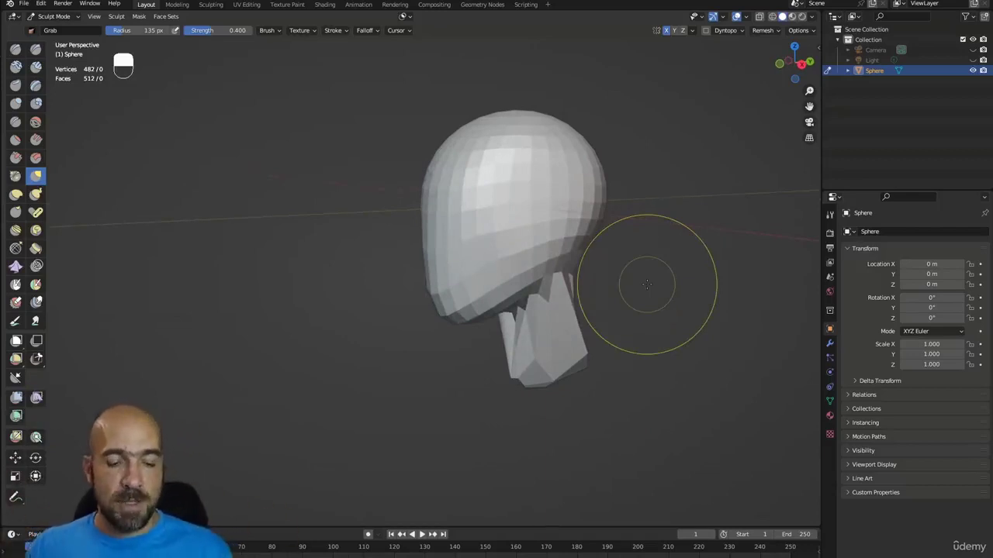
key("ctrl+r")
left_click_drag(626, 277, 656, 277, "alt")
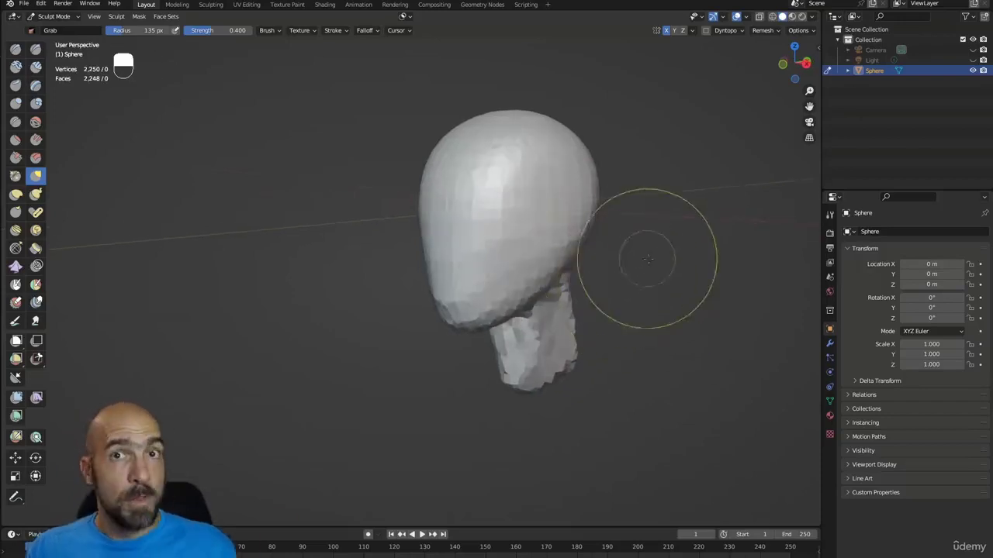
key("r")
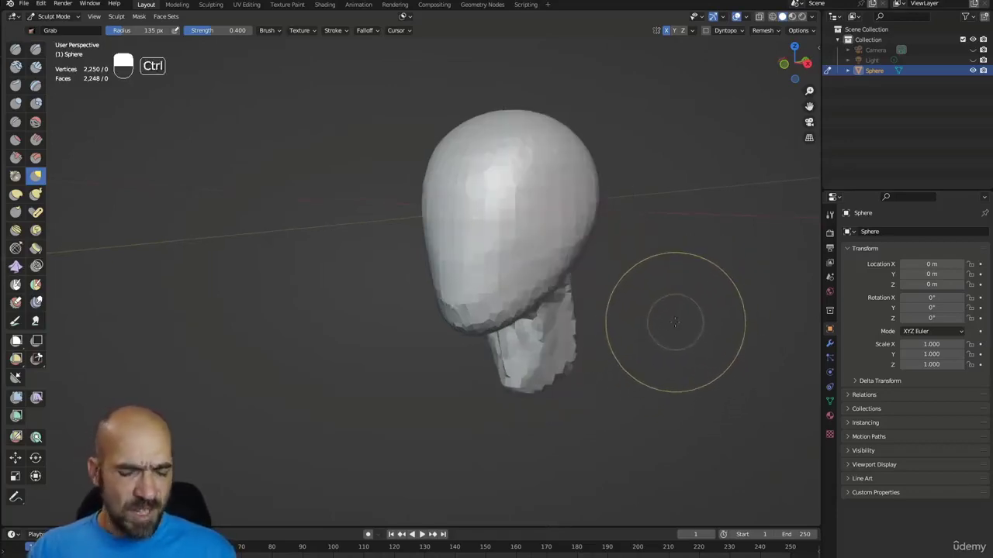
key("ctrl+r")
Smooth the back of the neck and pull its base outward on both sides with the Grab brush
left_click_drag(661, 323, 599, 333, "alt")
left_click_drag(623, 293, 614, 354, "shift")
key("g")
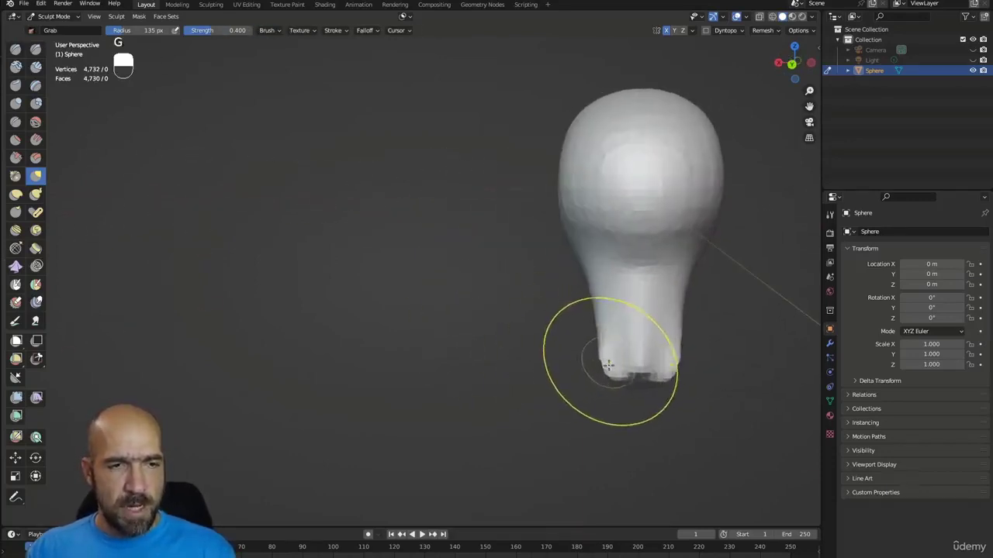
left_click_drag(507, 405, 463, 402)
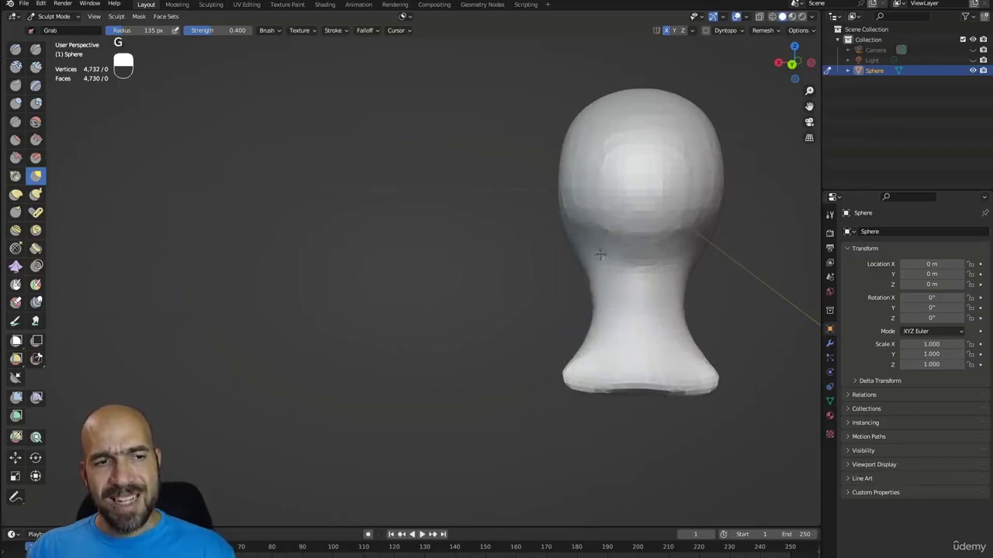
left_click_drag(561, 237, 631, 239, "alt")
left_click_drag(572, 222, 545, 280, "alt")
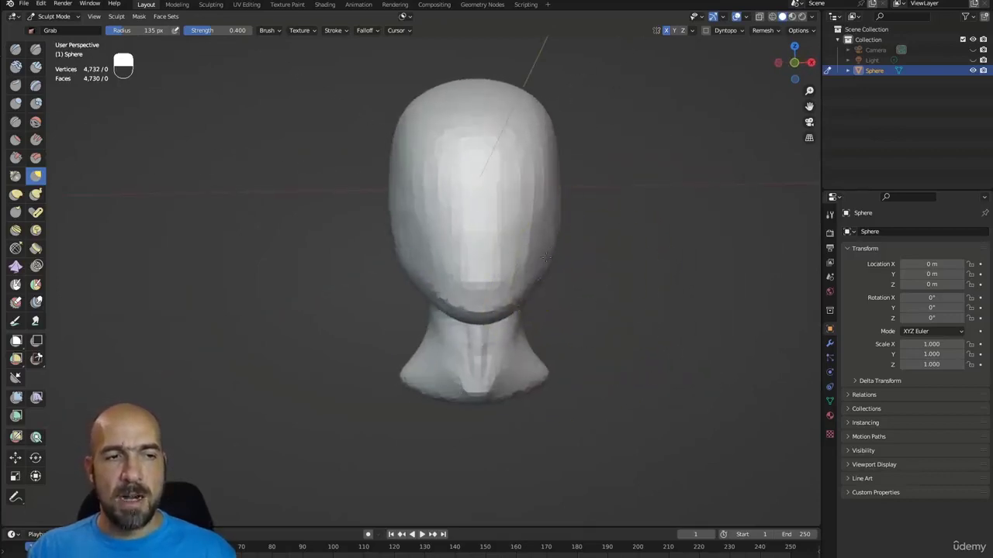
left_click_drag(587, 228, 620, 236, "alt")
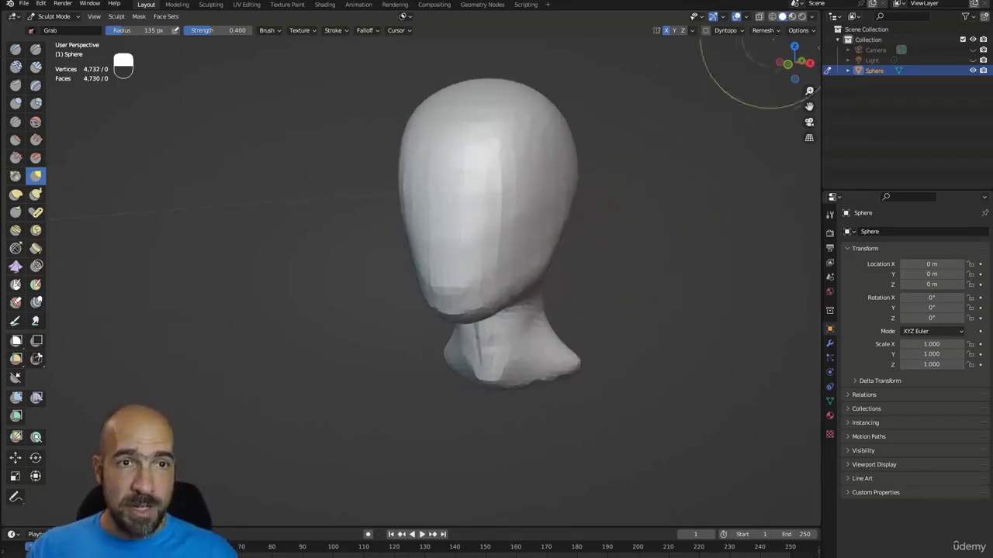
Review the remesh settings and adjust the voxel size to about 0.039 m with the preview grid
left_click(765, 31)
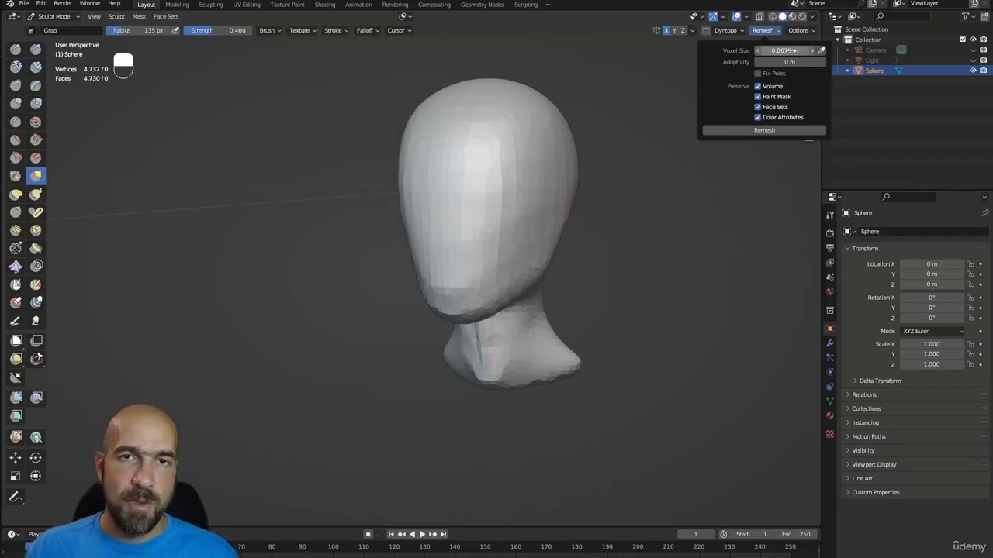
key("r")
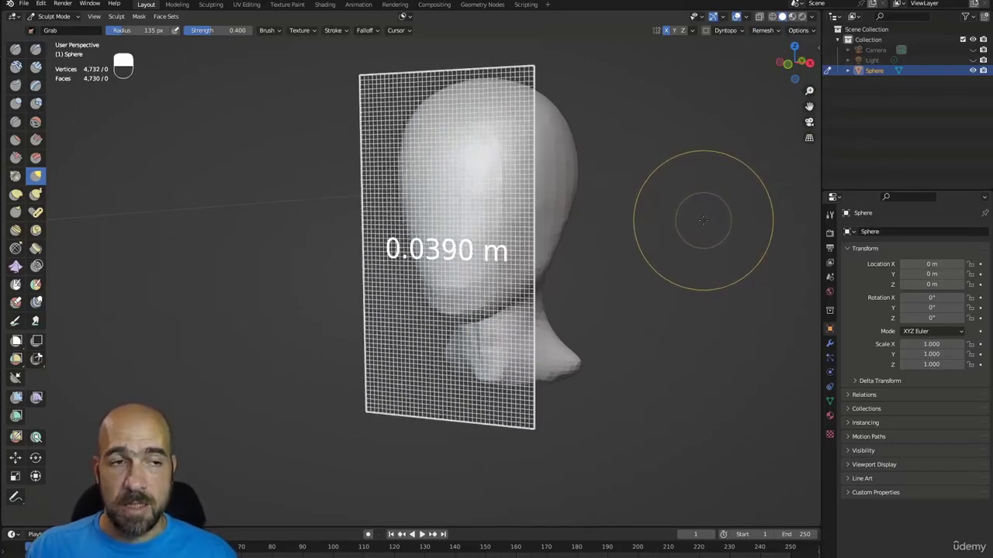
left_click(700, 223)
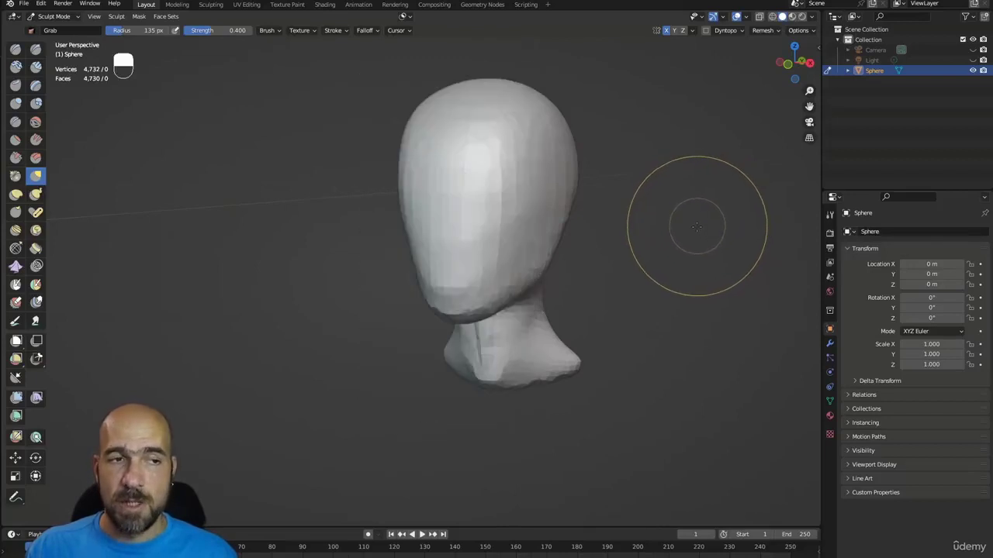
left_click(762, 31)
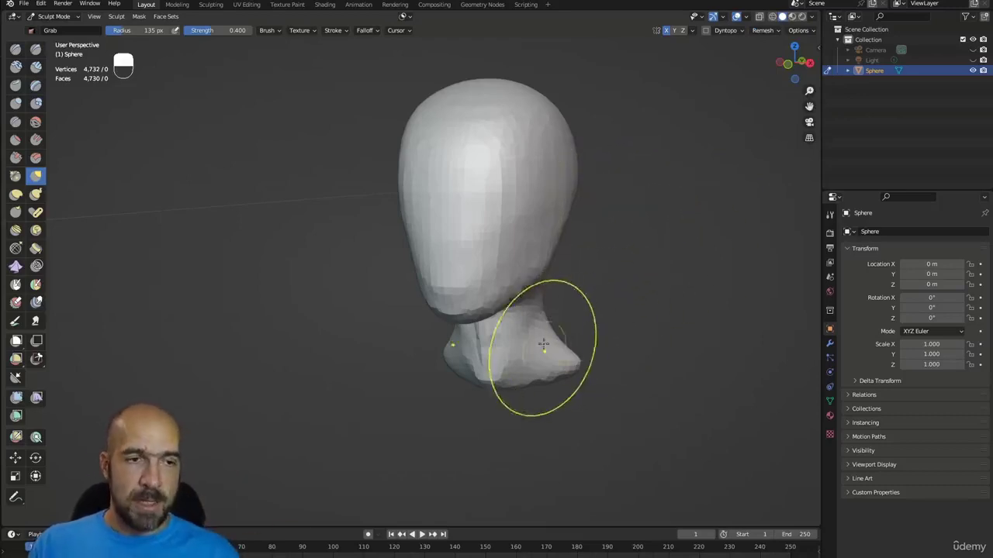
Try pulling the area where the jaw meets the neck forward and up with the Grab brush, and undo the stroke
mouse_move(544, 347)
middle_mouse_down()
mouse_move(572, 322)
mouse_move(523, 374)
mouse_move(496, 332)
middle_mouse_up()
mouse_move(489, 395)
middle_mouse_down()
mouse_move(516, 384)
mouse_move(532, 354)
mouse_move(497, 322)
middle_mouse_up()
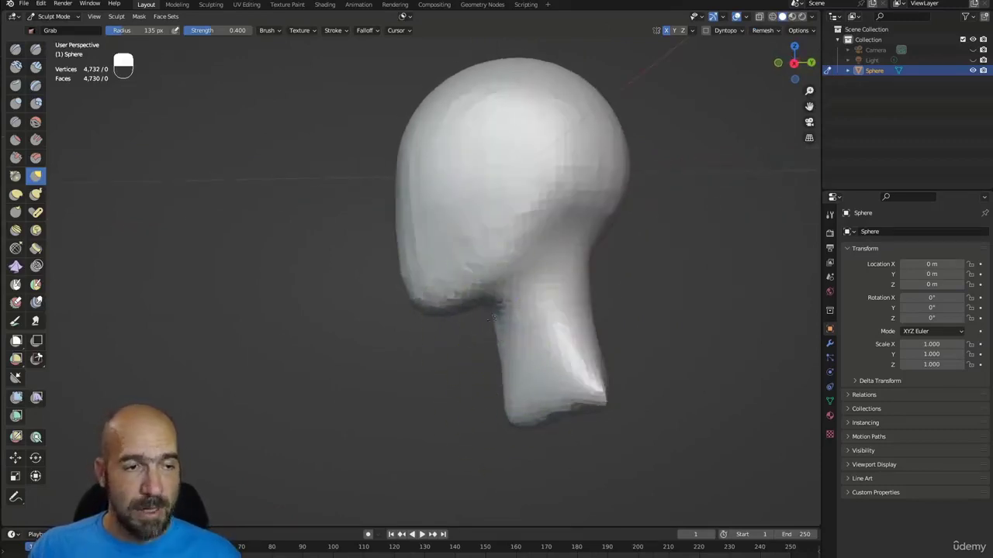
mouse_move(492, 318)
left_mouse_down()
mouse_move(466, 288)
mouse_move(416, 263)
left_mouse_up()
key("ctrl+z")
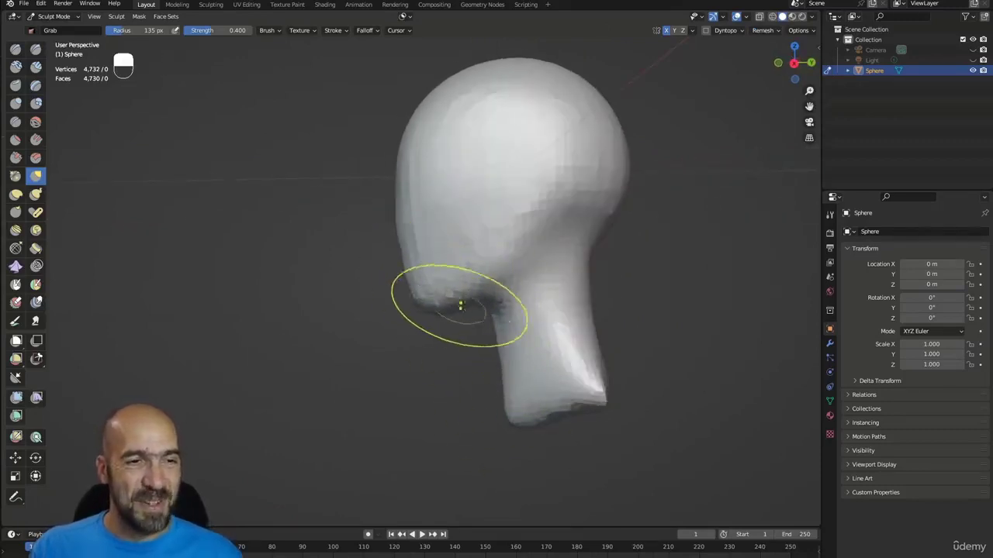
Turn the head to its opposite side profile and frame the reference image on the character's head and shoulders
left_click_drag(461, 308, 601, 304, "alt")
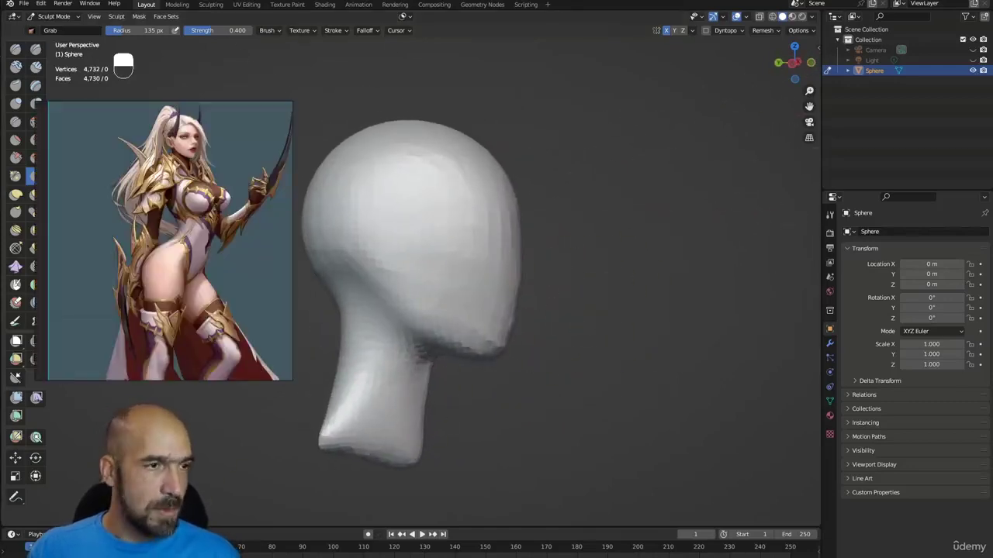
scroll(206, 114, "up", 5)
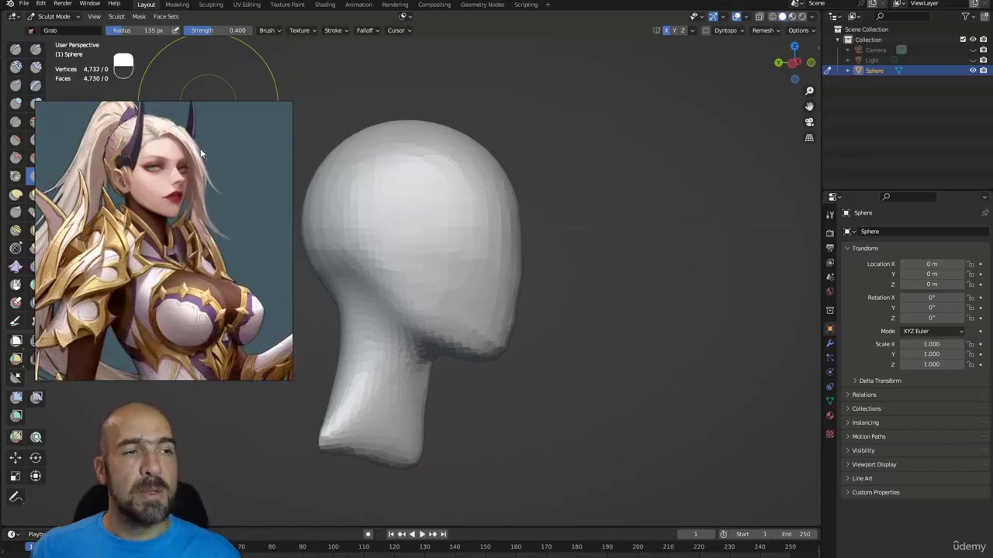
middle_click_drag(199, 148, 244, 213)
scroll(243, 213, "up", 3)
scroll(243, 212, "down", 1)
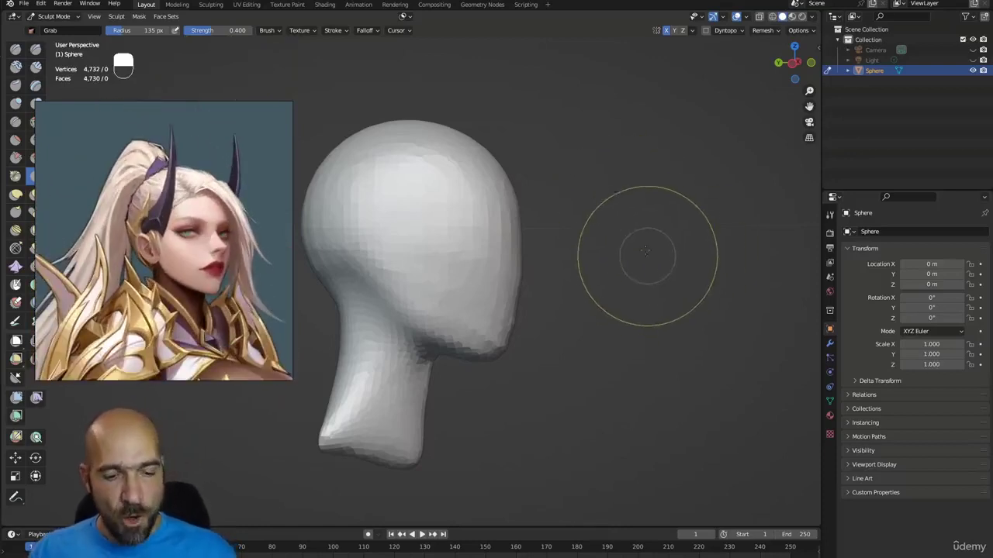
Draw a freehand pink annotation of a head-and-neck side profile beside the model, retracing the neck lines
key("ctrl+shift+5")
key("ctrl+shift+7")
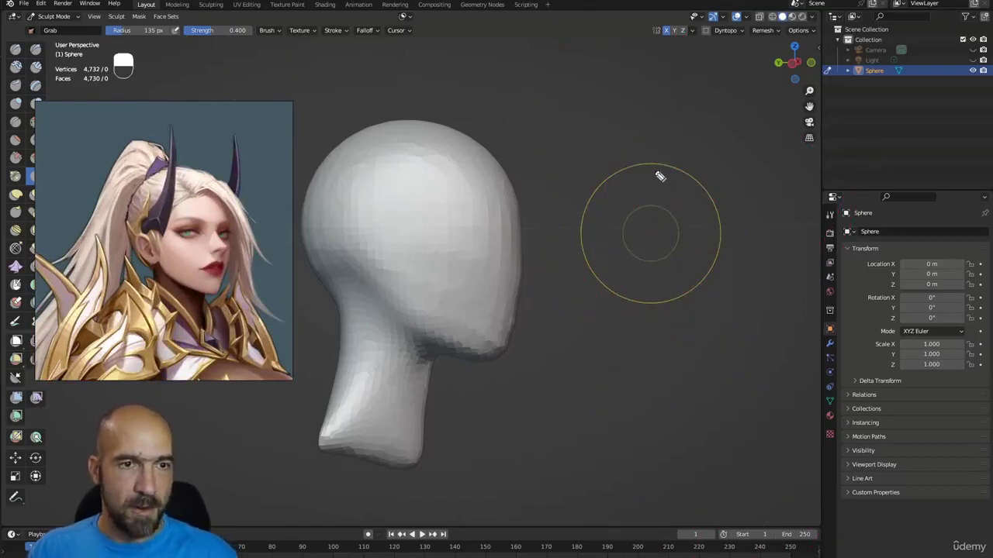
mouse_move(567, 165)
left_mouse_down()
mouse_move(599, 98)
mouse_move(647, 104)
mouse_move(687, 186)
mouse_move(692, 239)
mouse_move(641, 237)
mouse_move(615, 278)
mouse_move(587, 193)
mouse_move(586, 270)
mouse_move(621, 288)
mouse_move(621, 276)
left_mouse_up()
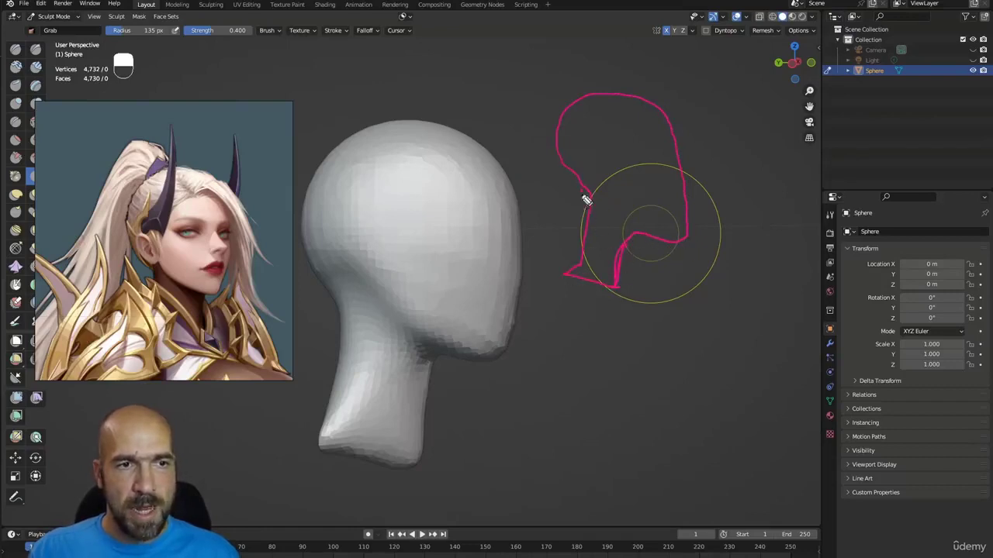
mouse_move(583, 230)
left_mouse_down()
mouse_move(565, 265)
mouse_move(621, 288)
left_mouse_up()
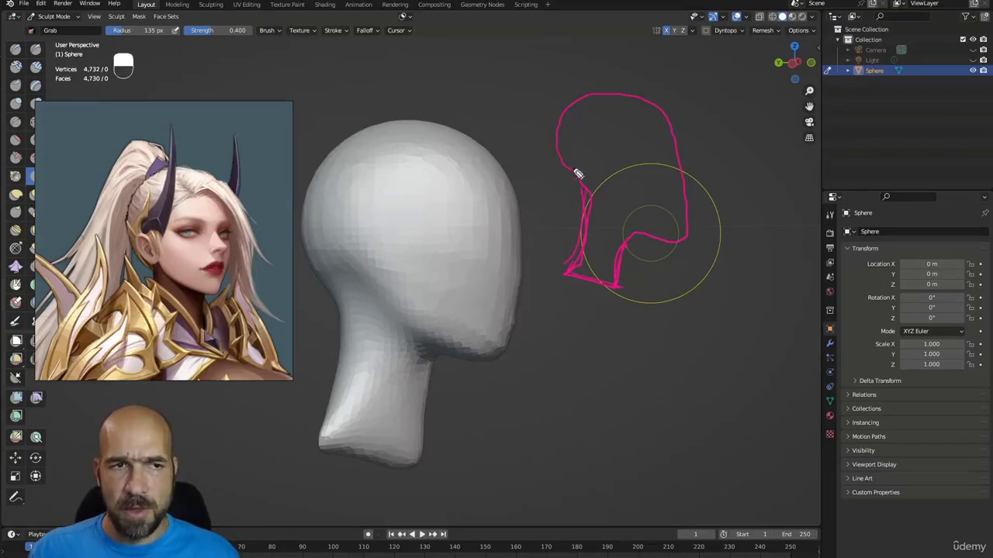
Retrace the skull and neck outline of the annotated profile and add its facial features, cheek line, ear and jaw
mouse_move(594, 195)
left_mouse_down()
mouse_move(578, 100)
mouse_move(609, 90)
mouse_move(559, 148)
mouse_move(588, 237)
mouse_move(594, 212)
mouse_move(571, 283)
left_mouse_up()
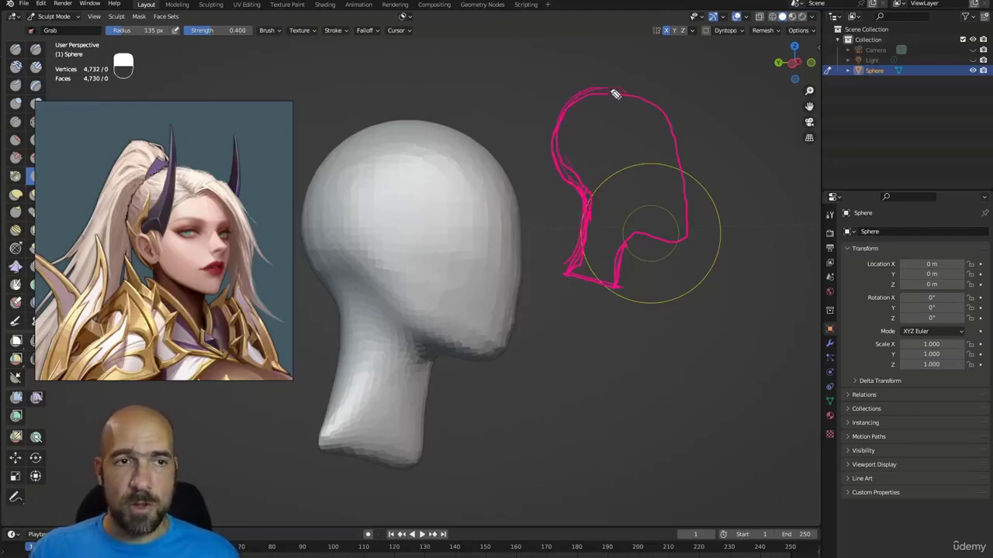
mouse_move(615, 94)
left_mouse_down()
mouse_move(669, 106)
mouse_move(684, 242)
left_mouse_up()
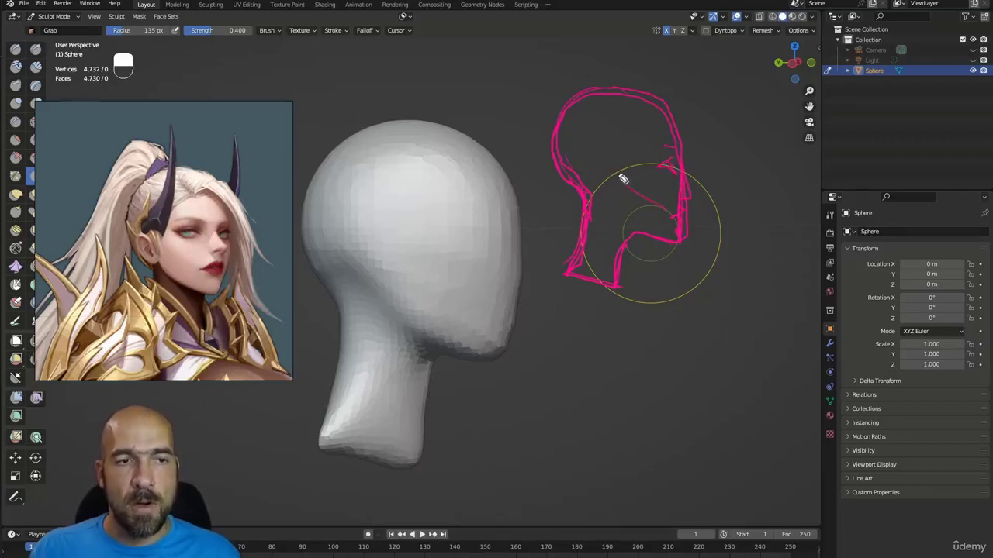
left_click_drag(611, 169, 623, 194)
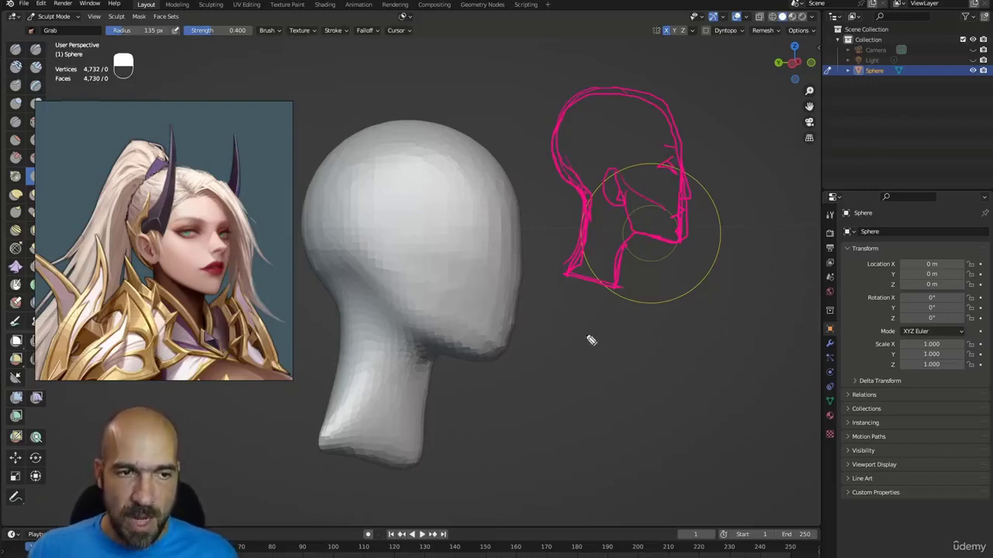
Sketch a second side-profile annotation below the first, with cranium, eye, nose, lips, chin, jaw and ear
mouse_move(575, 388)
left_mouse_down()
mouse_move(598, 336)
mouse_move(645, 333)
mouse_move(695, 353)
left_mouse_up()
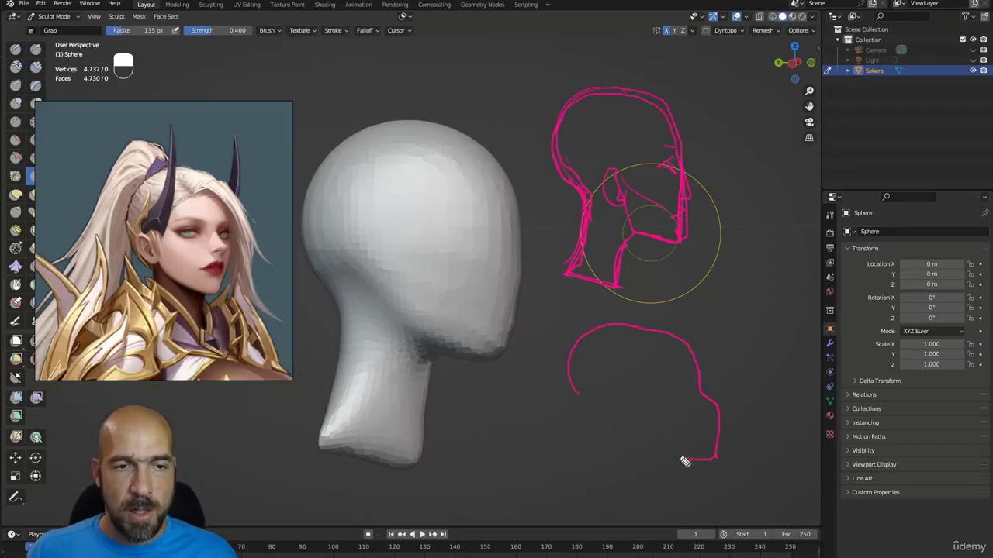
left_click_drag(653, 455, 640, 431)
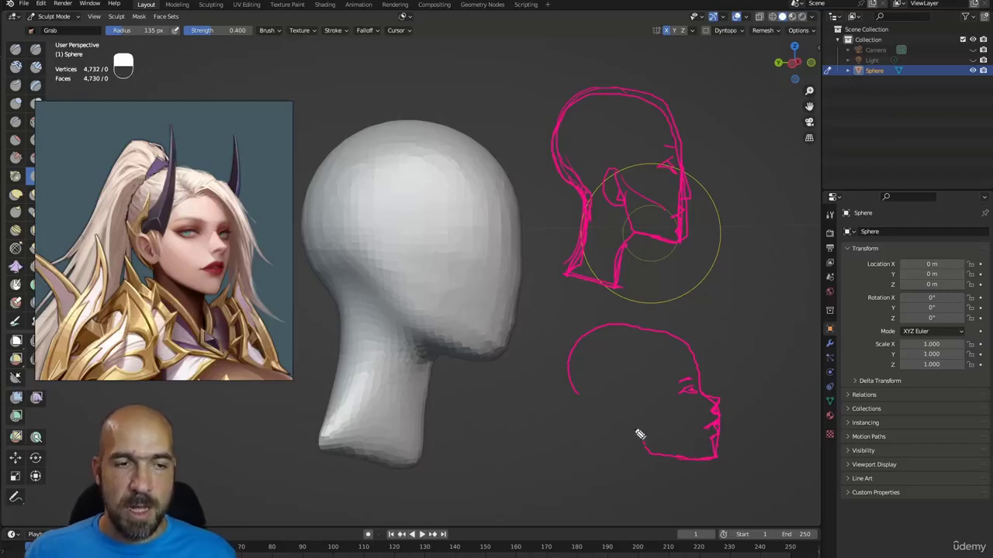
mouse_move(633, 404)
left_mouse_down()
mouse_move(612, 410)
mouse_move(642, 431)
left_mouse_up()
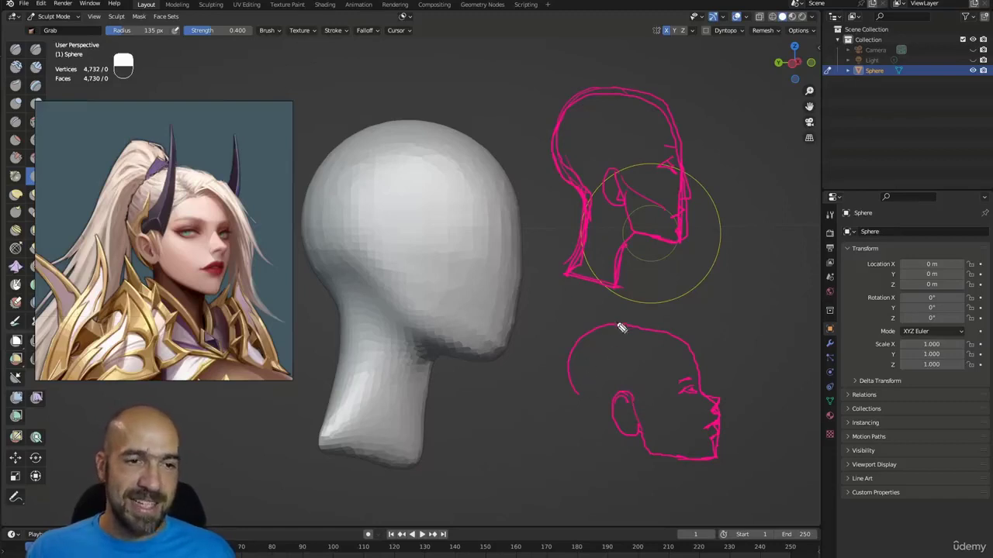
Complete the lower profile sketch with the back of the skull, the neck lines and base, and an outer hair-volume curve
mouse_move(602, 336)
left_mouse_down()
mouse_move(580, 388)
mouse_move(595, 417)
left_mouse_up()
mouse_move(576, 381)
left_mouse_down()
mouse_move(587, 349)
mouse_move(625, 331)
mouse_move(601, 439)
mouse_move(574, 489)
left_mouse_up()
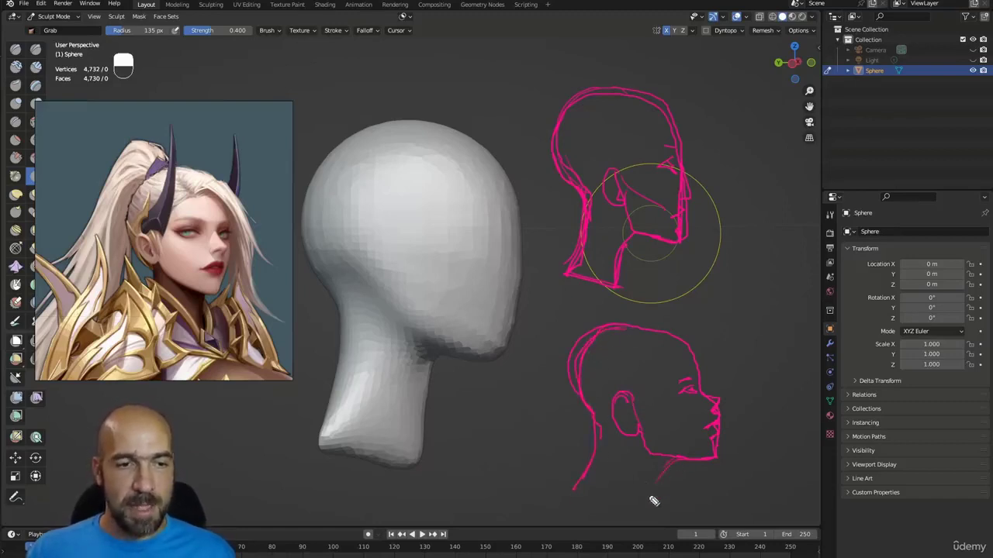
mouse_move(595, 425)
left_mouse_down()
mouse_move(601, 458)
mouse_move(585, 487)
left_mouse_up()
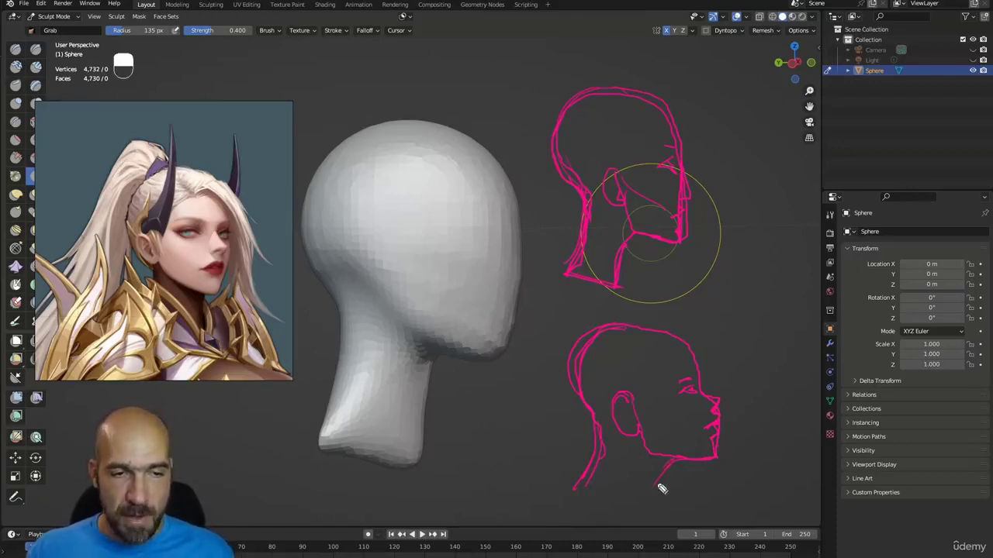
left_click_drag(655, 498, 664, 461)
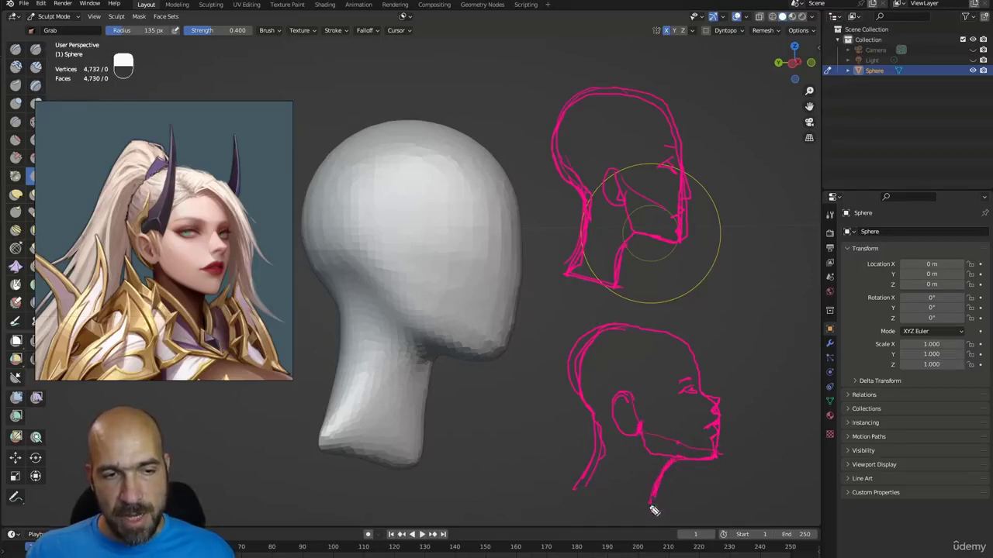
mouse_move(609, 440)
left_mouse_down()
mouse_move(614, 454)
mouse_move(587, 490)
mouse_move(628, 520)
left_mouse_up()
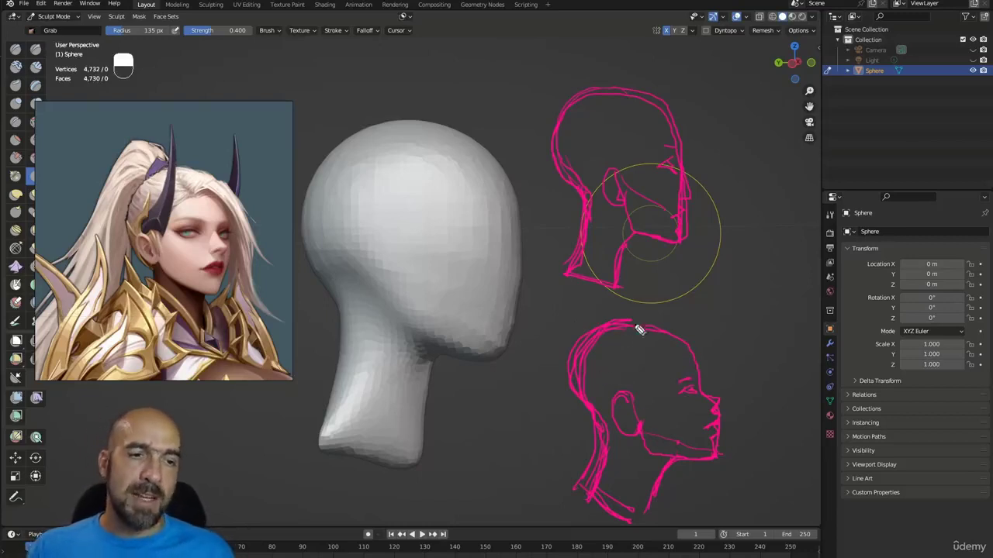
mouse_move(588, 433)
left_mouse_down()
mouse_move(577, 335)
mouse_move(690, 351)
left_mouse_up()
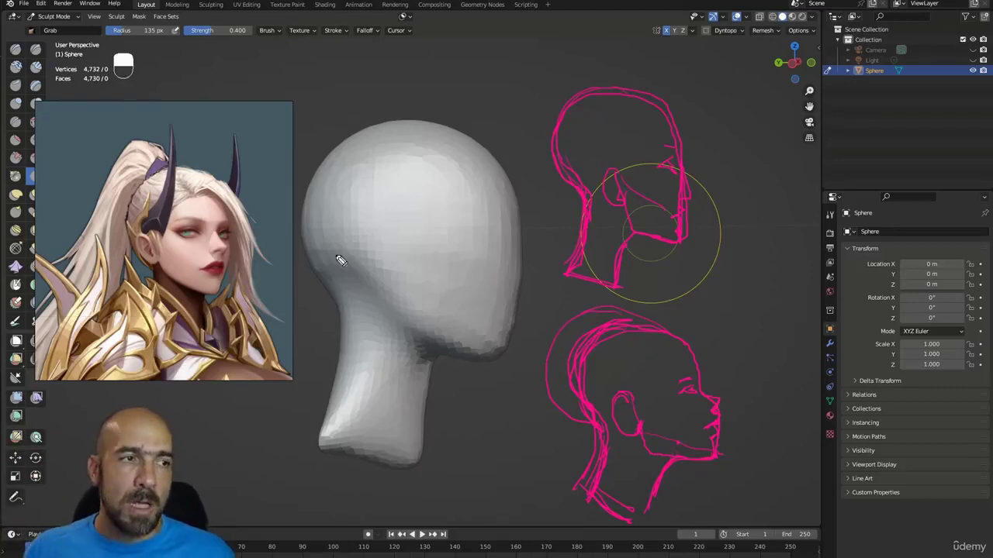
Mark the skull curve and cheek planes on the reference image, add cheek lines to the lower sketch, and clear all annotations
mouse_move(217, 180)
left_mouse_down()
mouse_move(198, 172)
mouse_move(148, 186)
mouse_move(133, 242)
mouse_move(142, 268)
left_mouse_up()
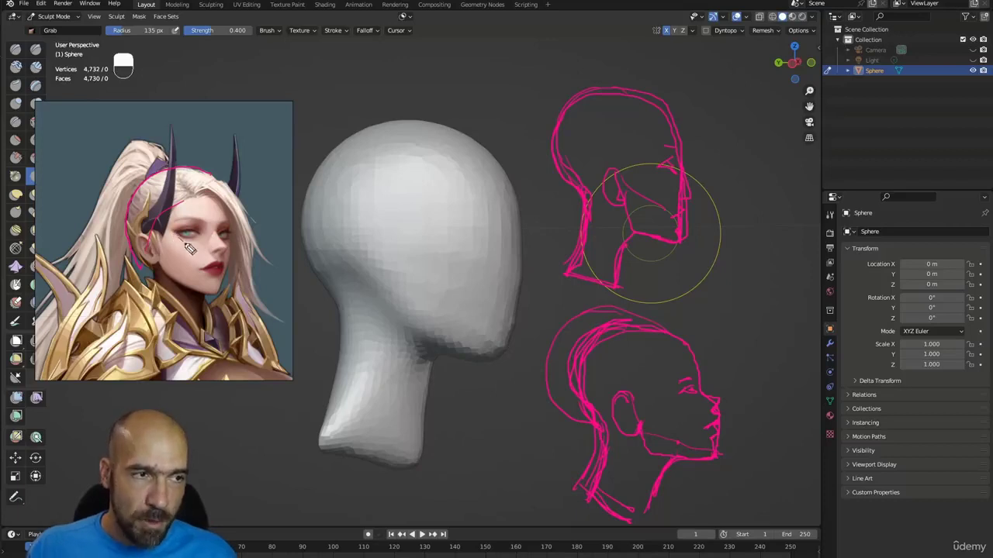
left_click_drag(188, 248, 204, 258)
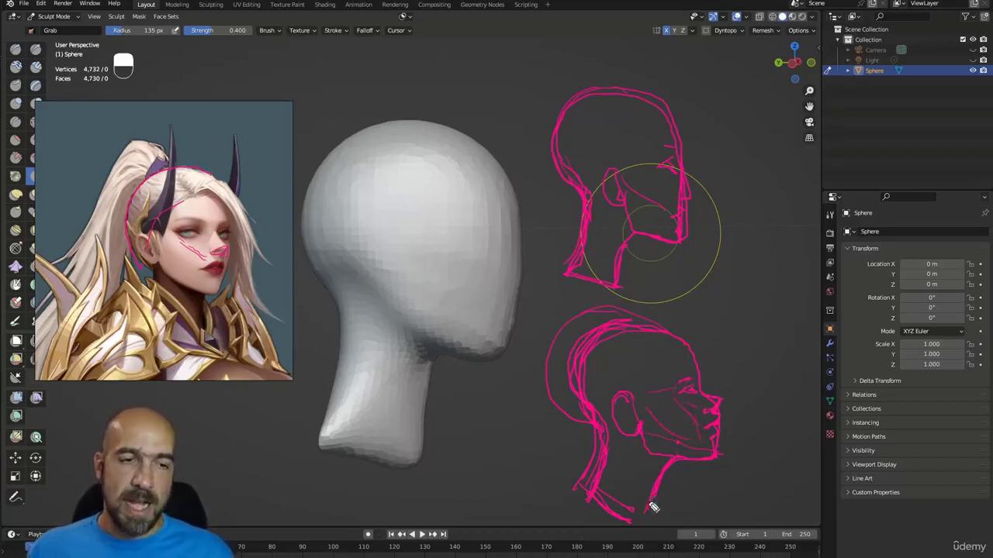
mouse_move(233, 265)
left_mouse_down()
mouse_move(186, 209)
mouse_move(245, 256)
left_mouse_up()
key("ctrl+shift+7")
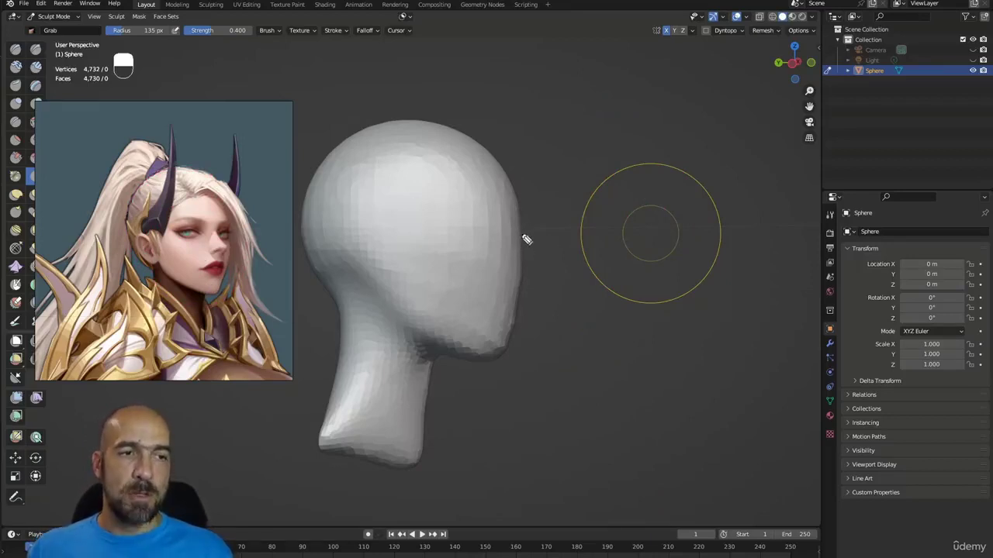
Annotate the face profile, eye, jawline and ear directly over the head model, and hide the annotation
left_click_drag(502, 166, 528, 287)
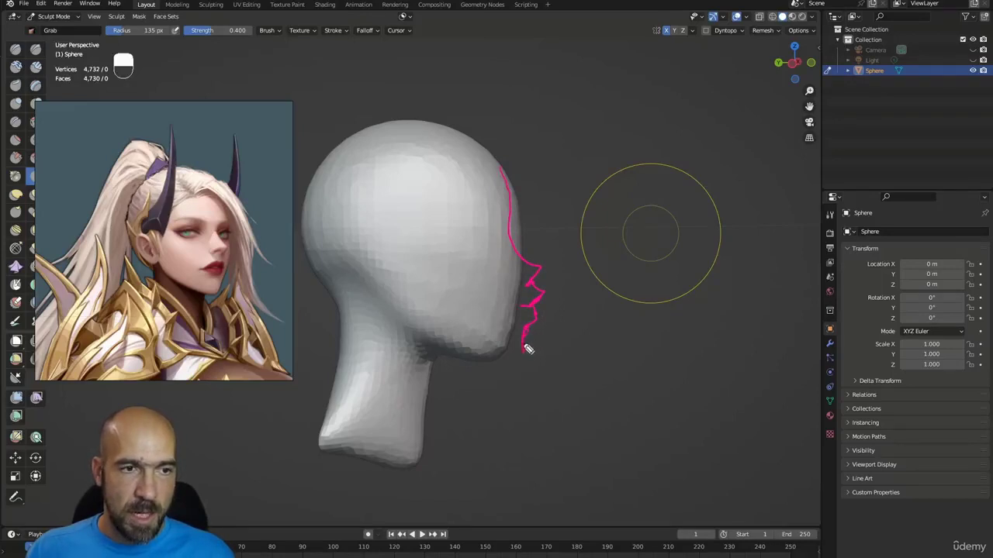
mouse_move(527, 349)
left_mouse_down()
mouse_move(520, 359)
mouse_move(445, 356)
left_mouse_up()
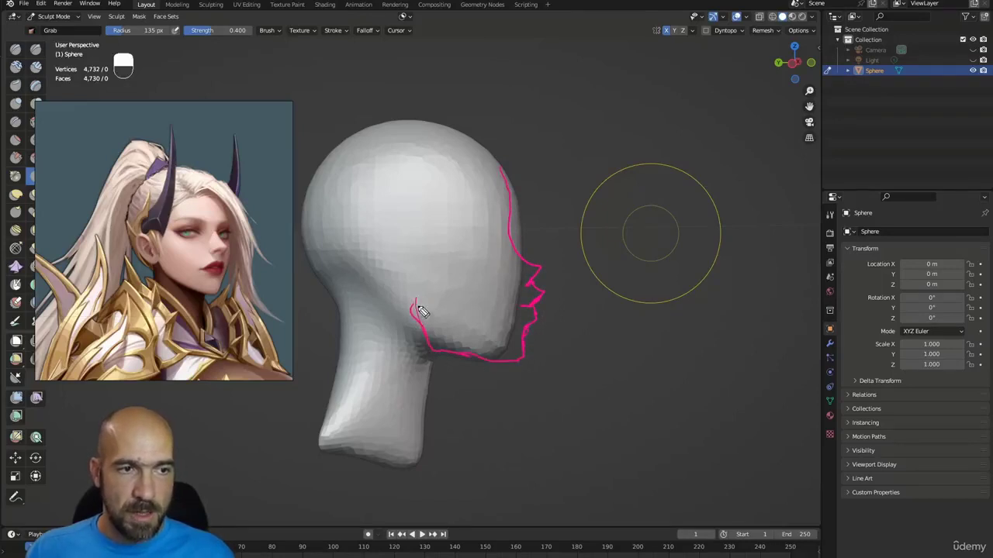
mouse_move(420, 310)
left_mouse_down()
mouse_move(387, 295)
mouse_move(411, 267)
left_mouse_up()
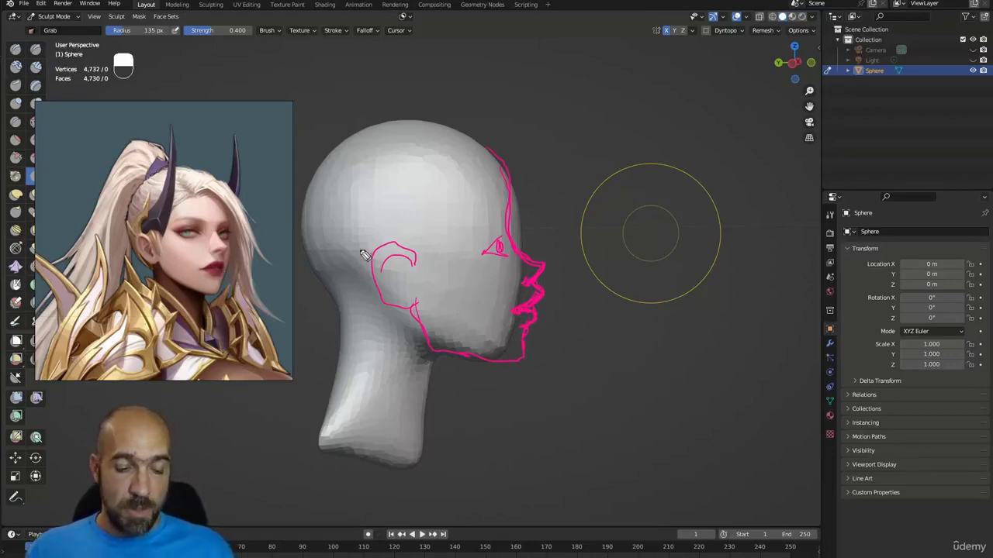
key("ctrl+shift")
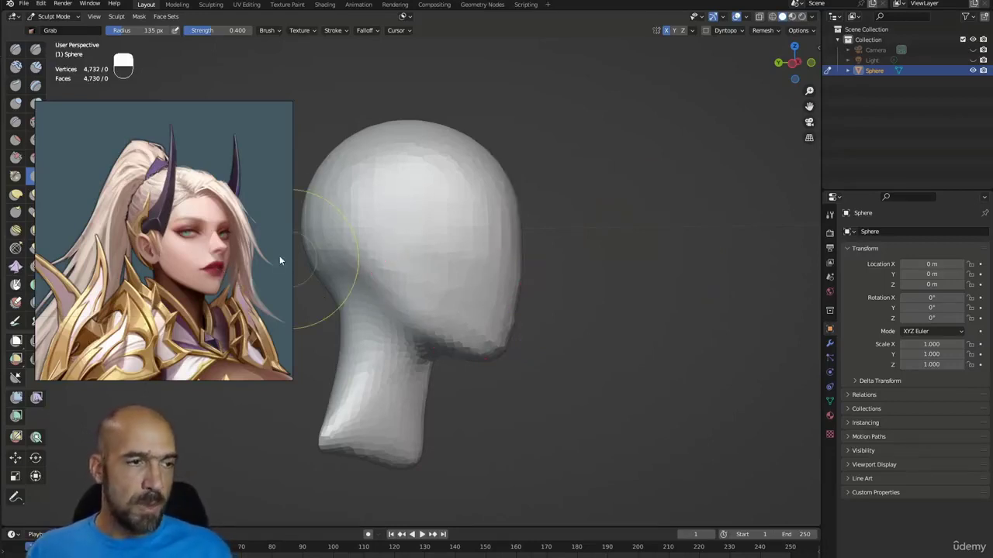
Examine the reference's nose, lips and chin up close, and inspect the model's face and jaw from the front and other angles
scroll(221, 277, "up", 5)
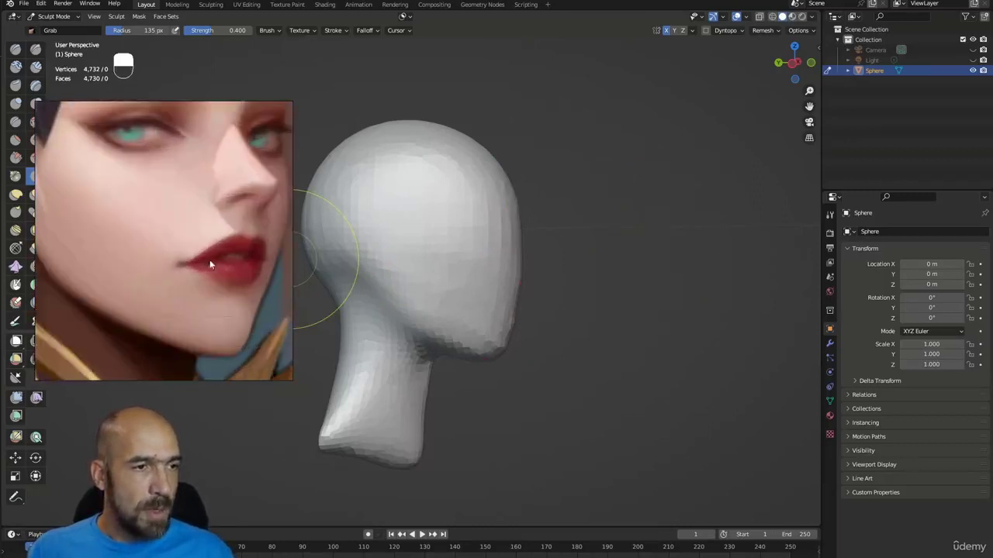
middle_click_drag(209, 264, 185, 266)
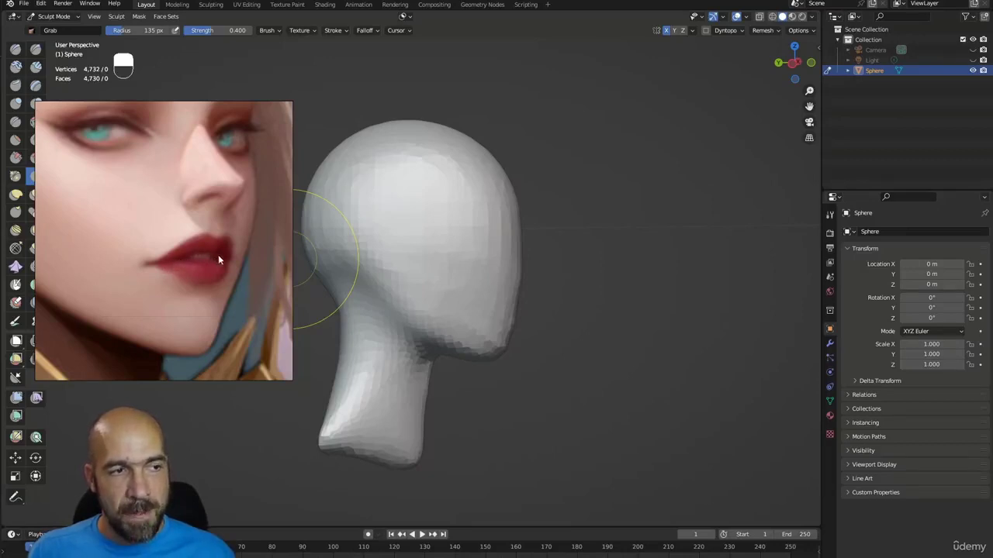
scroll(196, 254, "down", 5)
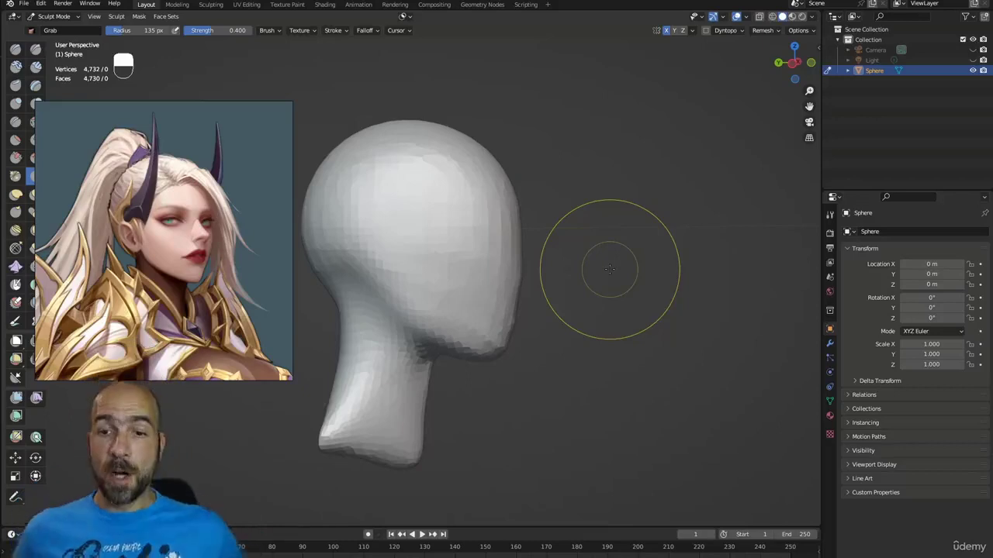
key("alt+q")
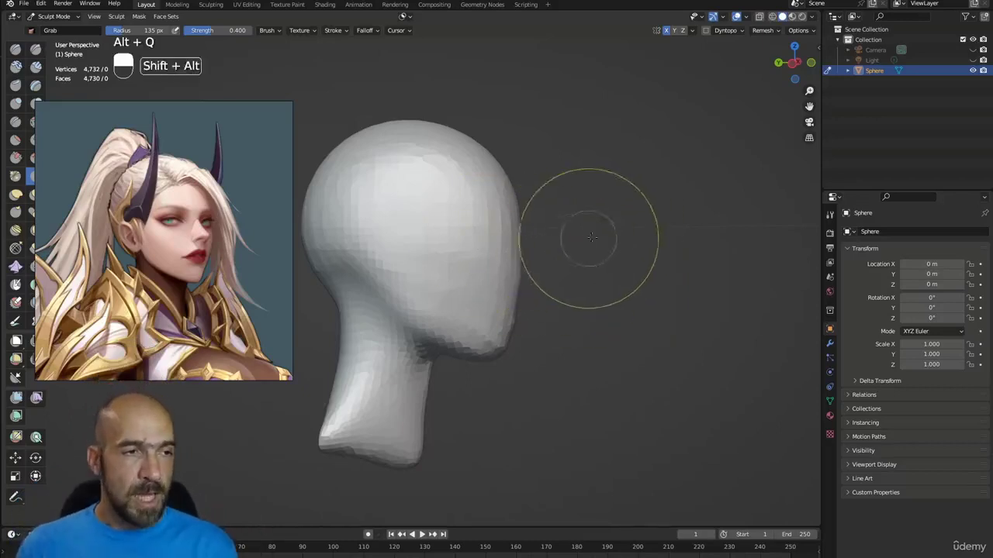
left_click_drag(587, 237, 572, 253, "alt+shift")
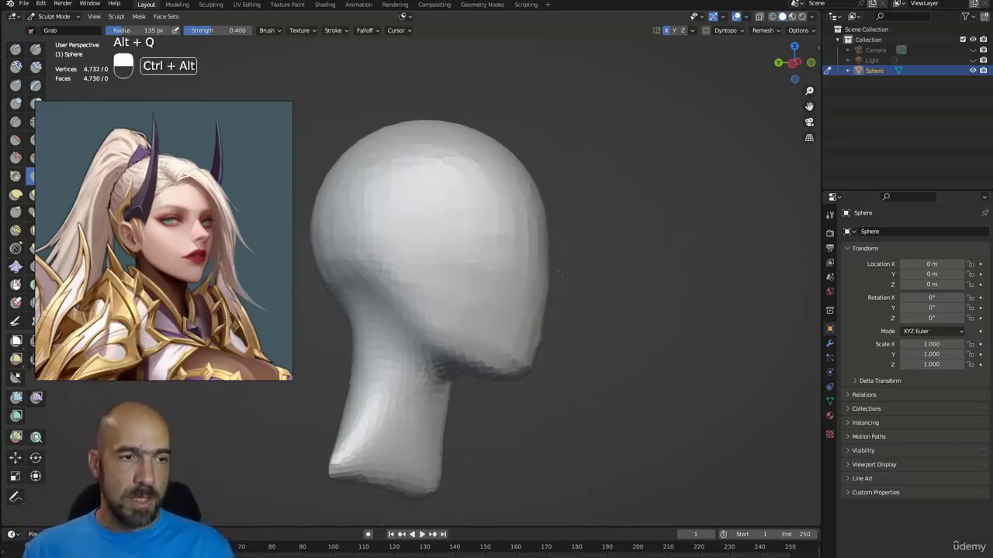
mouse_move(505, 281)
left_mouse_down("alt")
mouse_move(436, 291)
mouse_move(354, 262)
mouse_move(399, 261)
mouse_move(489, 290)
left_mouse_up("alt")
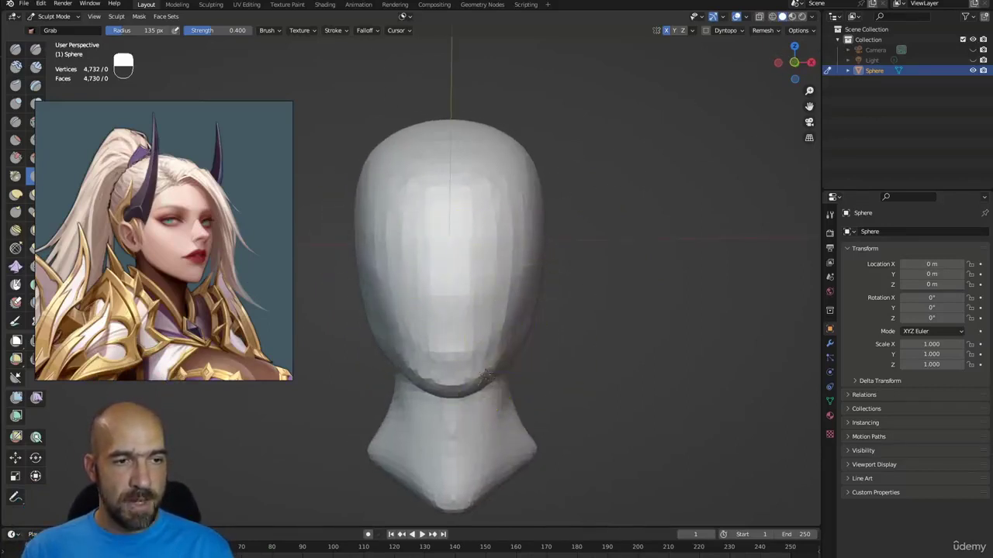
mouse_move(581, 363)
left_mouse_down("alt")
mouse_move(531, 345)
mouse_move(613, 344)
left_mouse_up("alt")
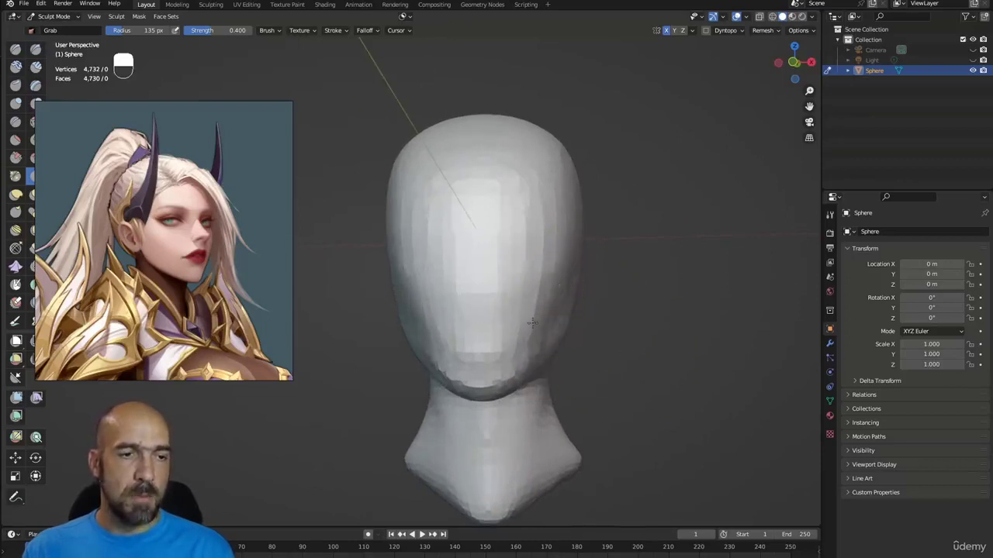
mouse_move(533, 385)
left_mouse_down("alt")
mouse_move(519, 340)
mouse_move(535, 362)
left_mouse_up("alt")
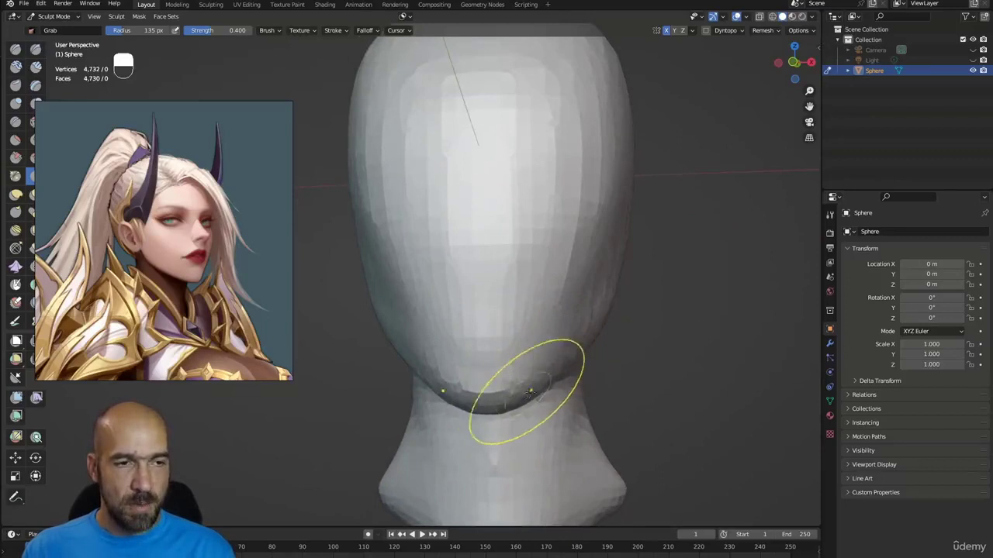
mouse_move(558, 363)
left_mouse_down("alt")
mouse_move(596, 360)
mouse_move(545, 393)
mouse_move(542, 349)
left_mouse_up("alt")
left_click_drag(542, 349, 515, 353, "alt")
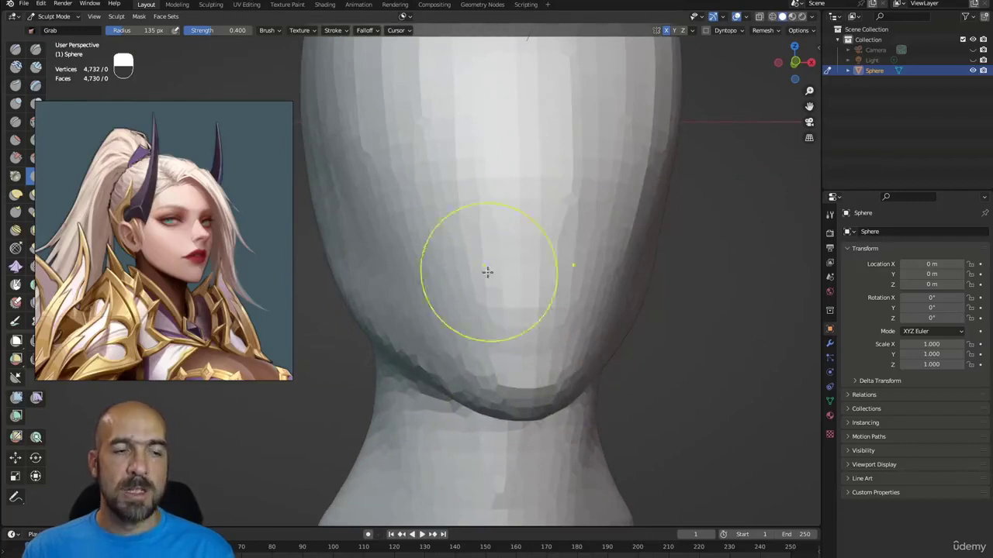
mouse_move(487, 401)
left_mouse_down("alt")
mouse_move(501, 355)
mouse_move(549, 370)
mouse_move(524, 359)
mouse_move(513, 400)
mouse_move(479, 384)
left_mouse_up("alt")
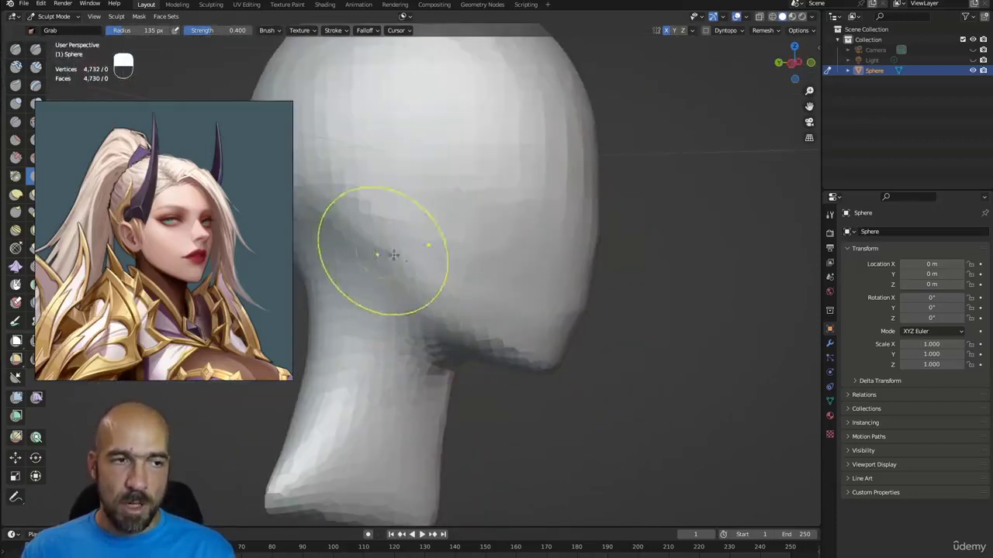
Smooth the faceted surface on the side of the head around the ear, cheek and jaw area
left_click_drag(394, 255, 381, 261, "alt")
mouse_move(421, 222)
left_mouse_down("alt")
mouse_move(483, 293)
mouse_move(472, 325)
left_mouse_up("alt")
mouse_move(377, 232)
left_mouse_down("shift")
mouse_move(410, 206)
mouse_move(512, 255)
mouse_move(502, 208)
mouse_move(408, 207)
mouse_move(461, 218)
left_mouse_up("shift")
mouse_move(435, 256)
left_mouse_down("shift")
mouse_move(388, 297)
mouse_move(485, 303)
left_mouse_up("shift")
mouse_move(520, 365)
left_mouse_down("alt")
mouse_move(432, 373)
mouse_move(455, 288)
left_mouse_up("alt")
Try the Draw brush and make Scrape/Peaks the active sculpting brush
key("x")
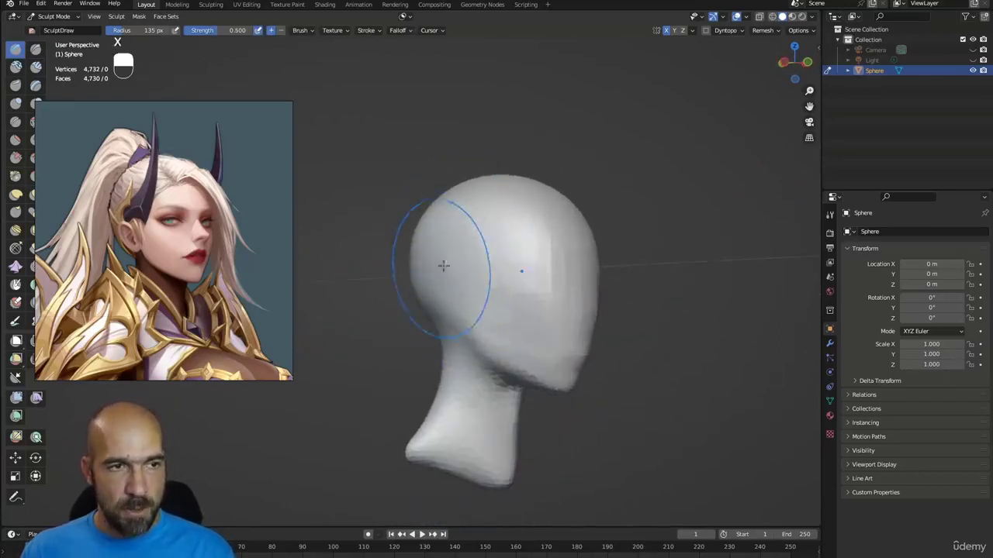
left_click_drag(517, 274, 481, 238, "alt")
left_click_drag(481, 276, 532, 315, "alt")
key("3")
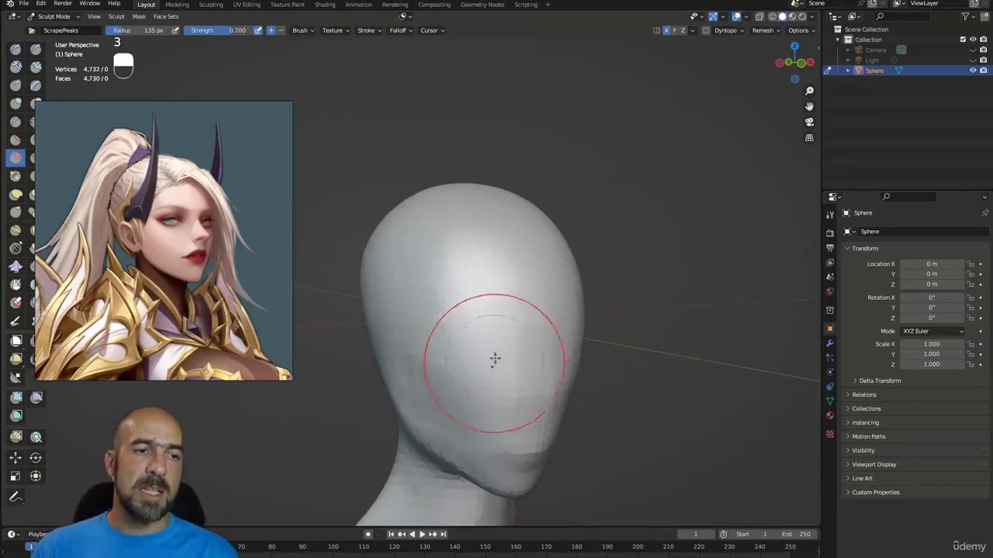
left_click_drag(491, 359, 510, 284, "alt")
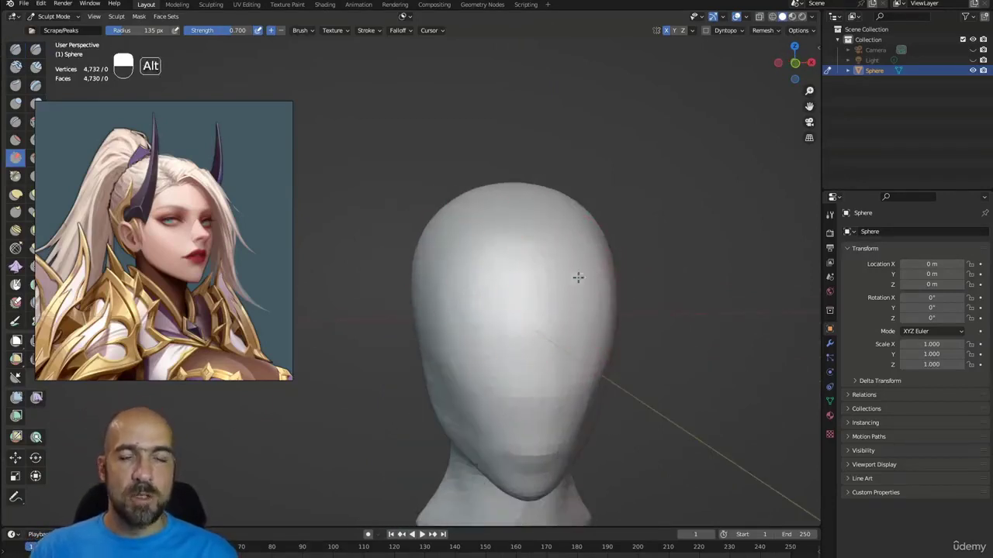
left_click_drag(576, 277, 538, 266, "alt")
Redisplay the face-profile annotation, clear it, and draw temporary guide strokes over the head
key("ctrl+shift+3")
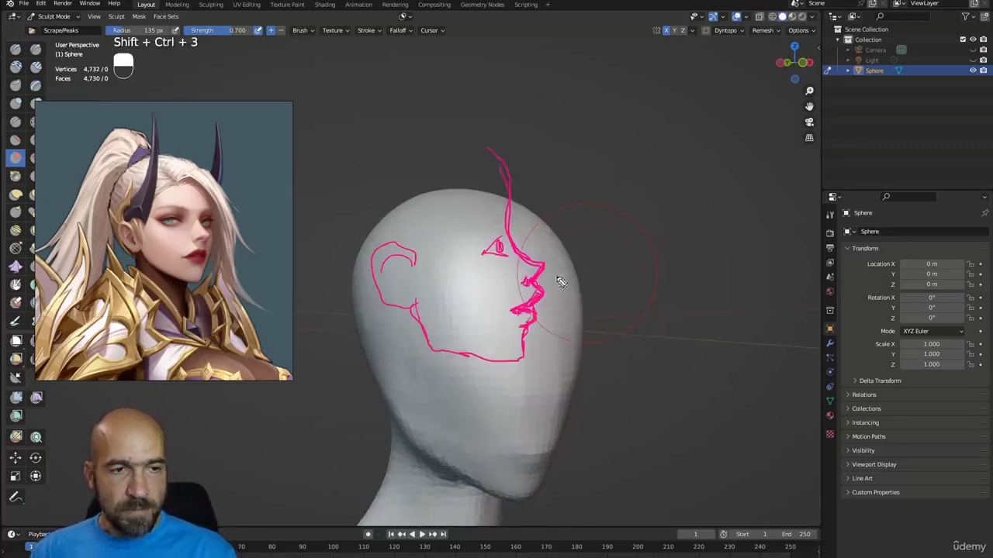
key("ctrl+shift+7")
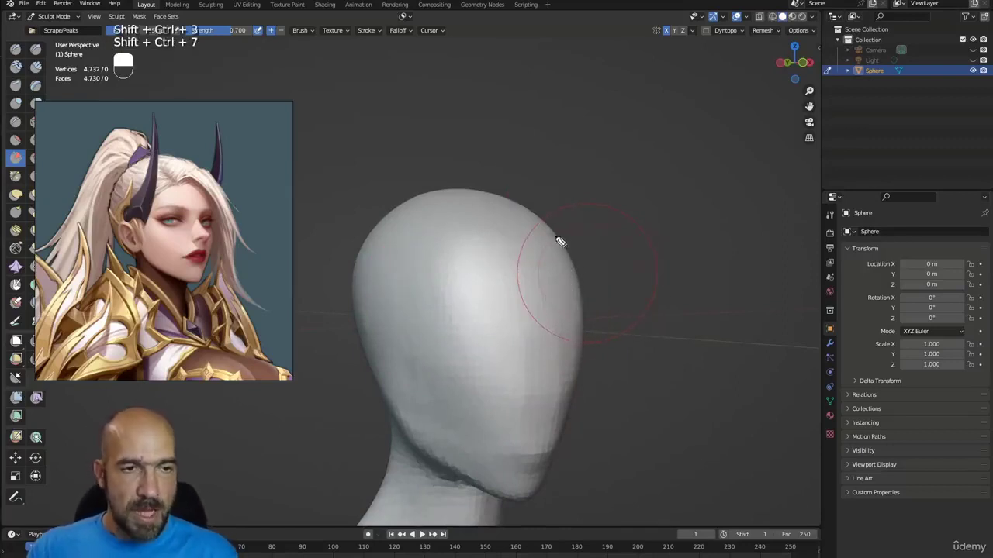
mouse_move(588, 321)
left_mouse_down()
mouse_move(488, 332)
mouse_move(451, 244)
left_mouse_up()
left_click_drag(418, 296, 525, 281)
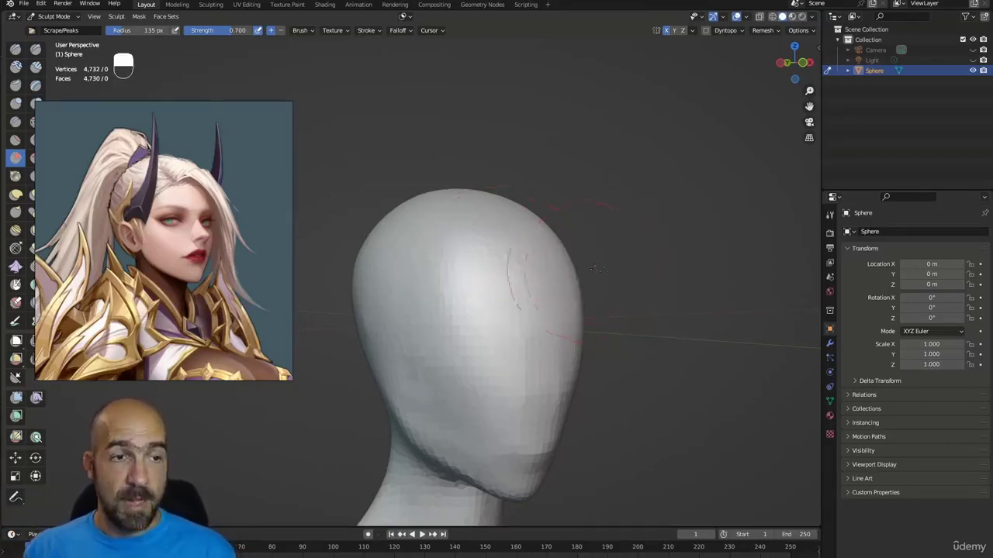
middle_click_drag(696, 271, 498, 325)
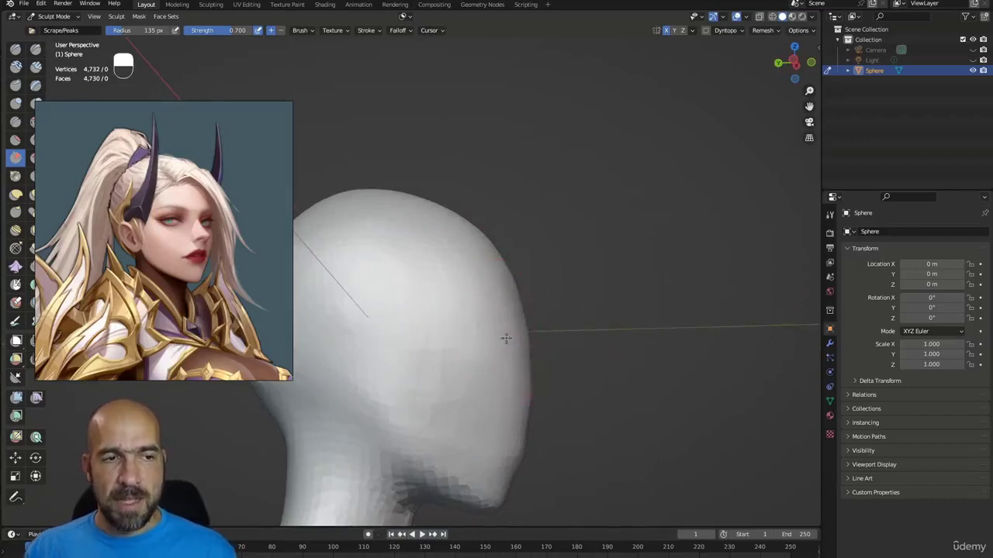
Make Grab the active brush at a 204 px radius and check the head, face and jaw shape from the front and side
key("g")
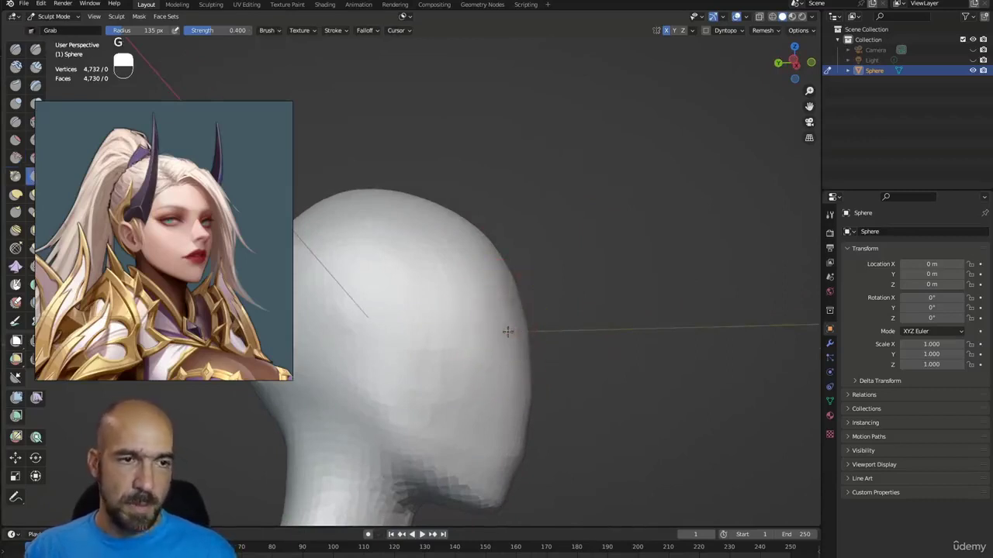
mouse_move(567, 350)
middle_mouse_down()
mouse_move(505, 349)
mouse_move(498, 295)
middle_mouse_up()
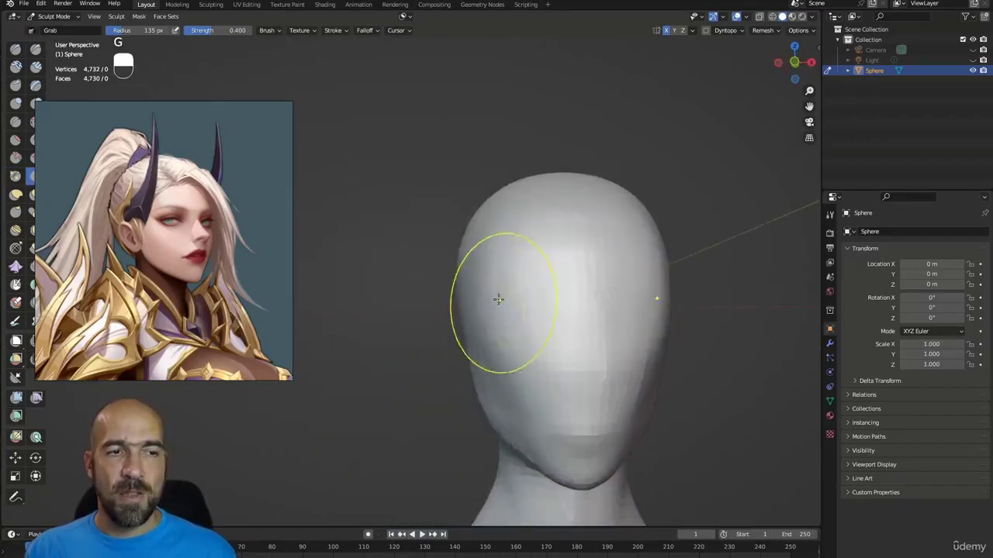
left_click_drag(537, 325, 514, 329, "alt")
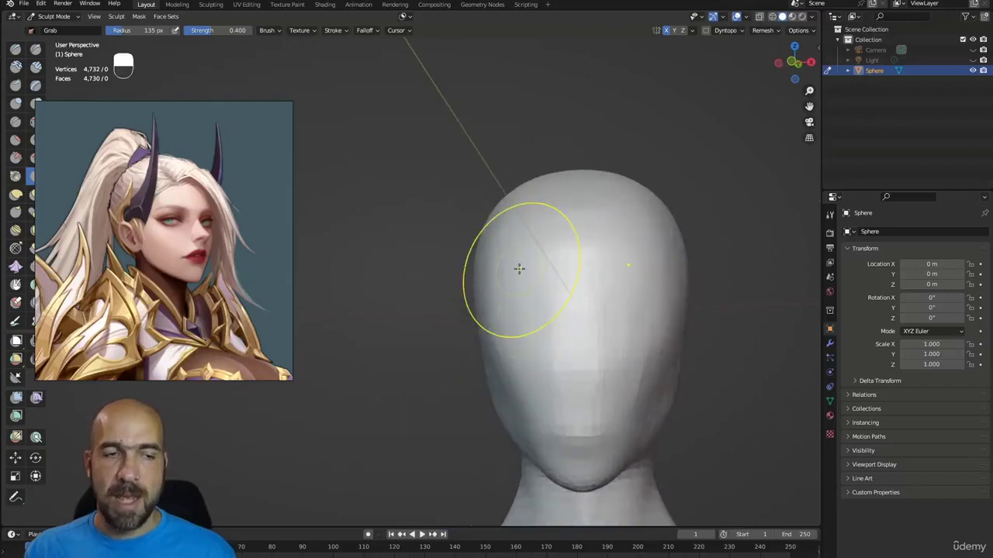
key("bracketright")
key("bracketright")
key("bracketright")
key("bracketright")
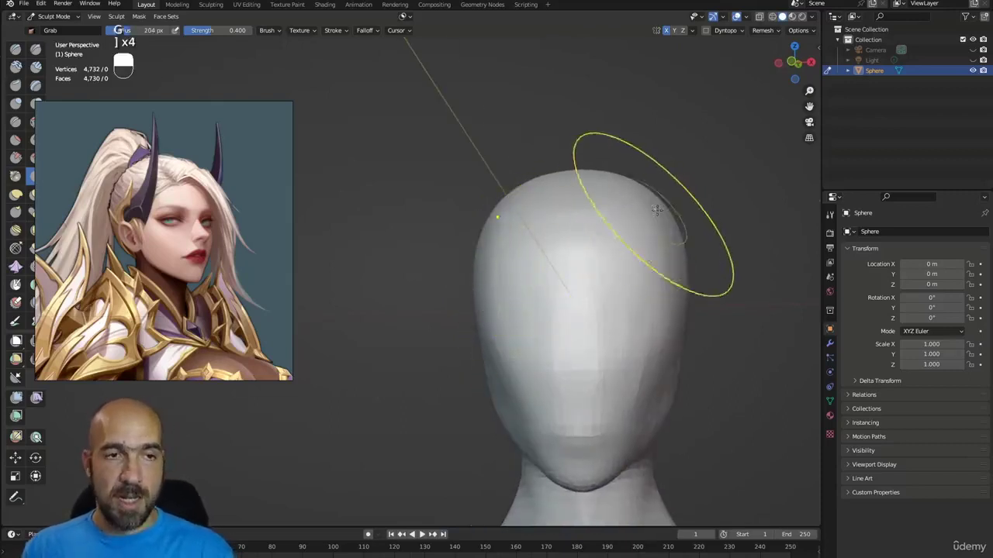
left_click_drag(676, 300, 602, 341, "alt")
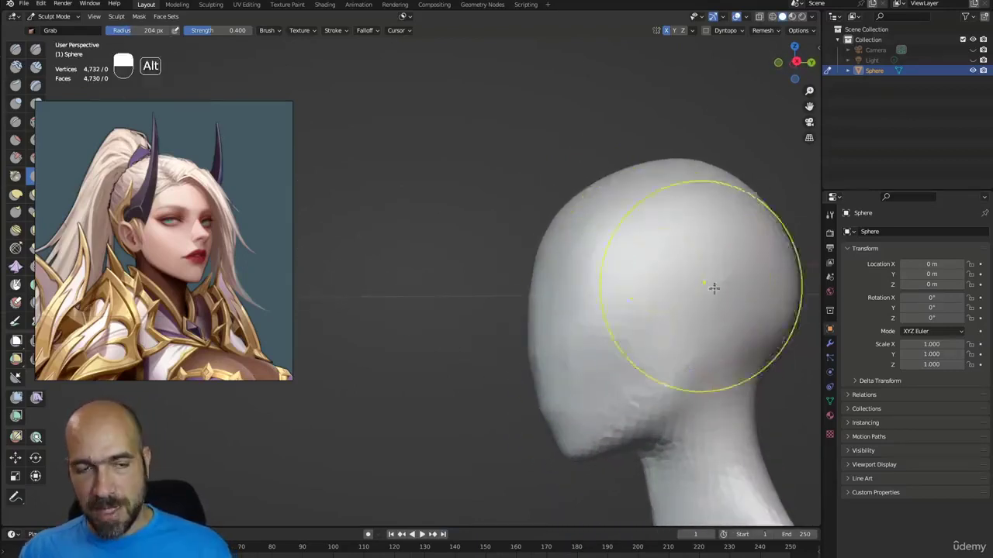
left_click_drag(714, 288, 677, 301, "alt")
left_click_drag(676, 301, 569, 353, "ctrl+alt")
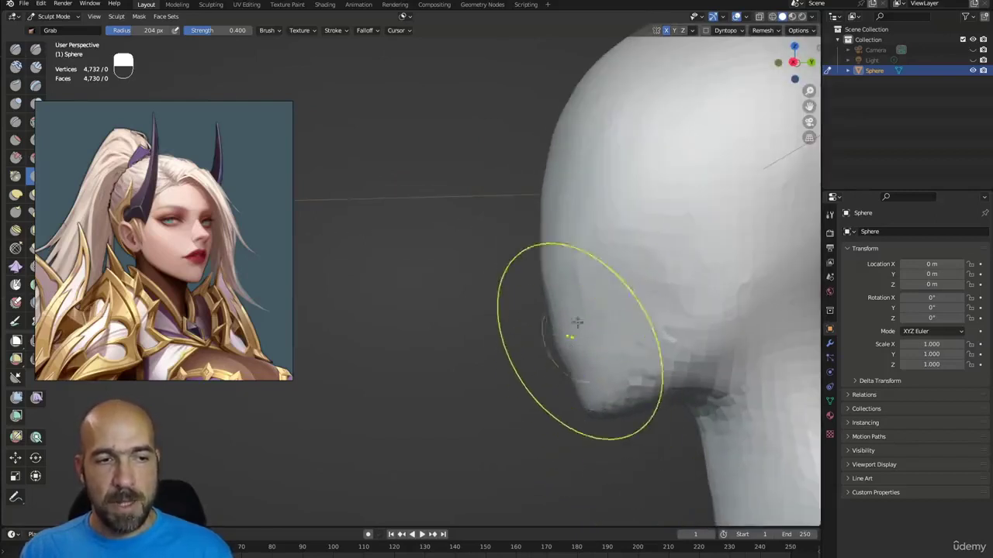
left_click_drag(558, 235, 571, 298, "alt+shift")
left_click_drag(570, 297, 554, 339, "ctrl+alt")
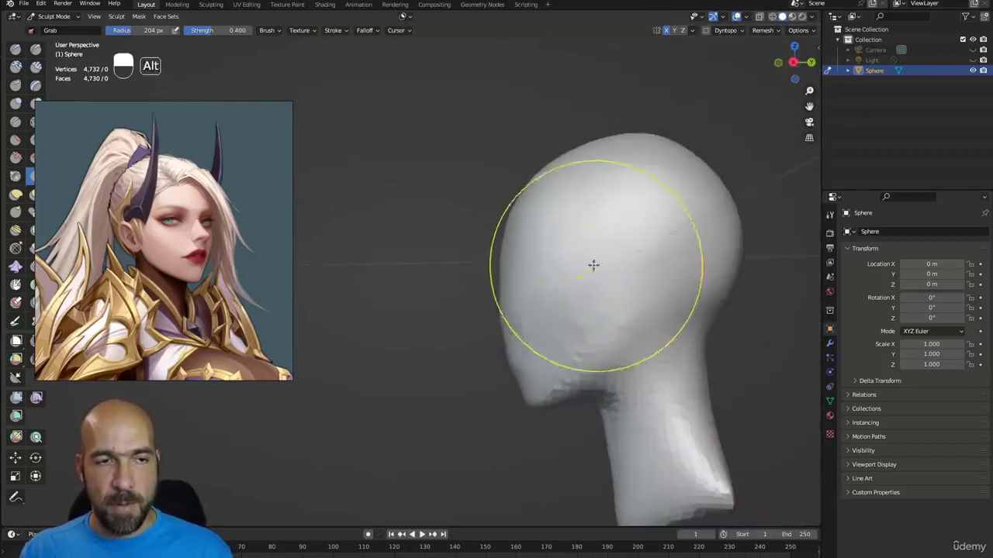
Mask an ear-sized patch on the side of the head with the Mask brush at 54 px radius, and invert the mask
left_click_drag(594, 266, 630, 271, "alt")
key("m")
key("bracketleft")
key("bracketleft")
key("bracketleft")
key("bracketleft")
key("bracketleft")
key("bracketleft")
key("bracketleft")
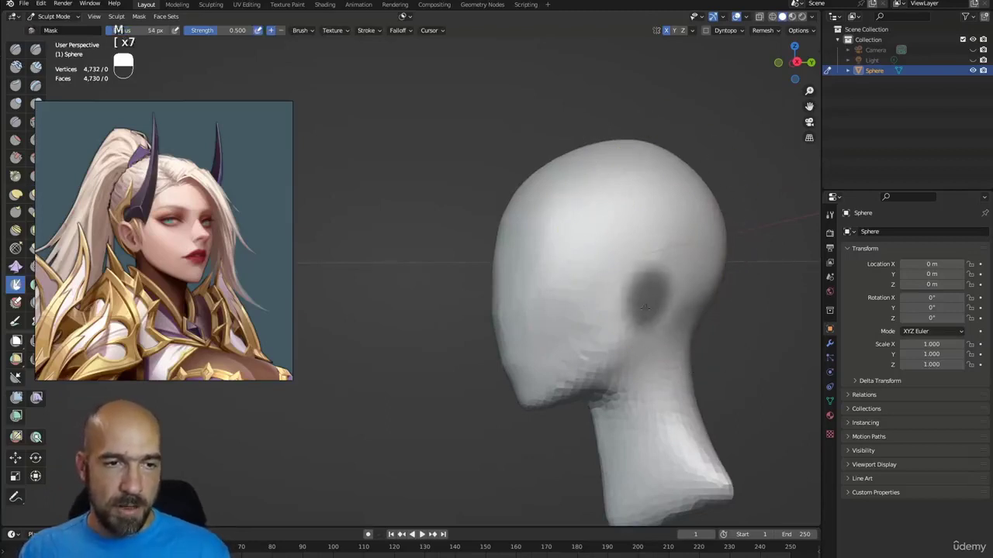
left_click_drag(664, 315, 675, 281, "alt")
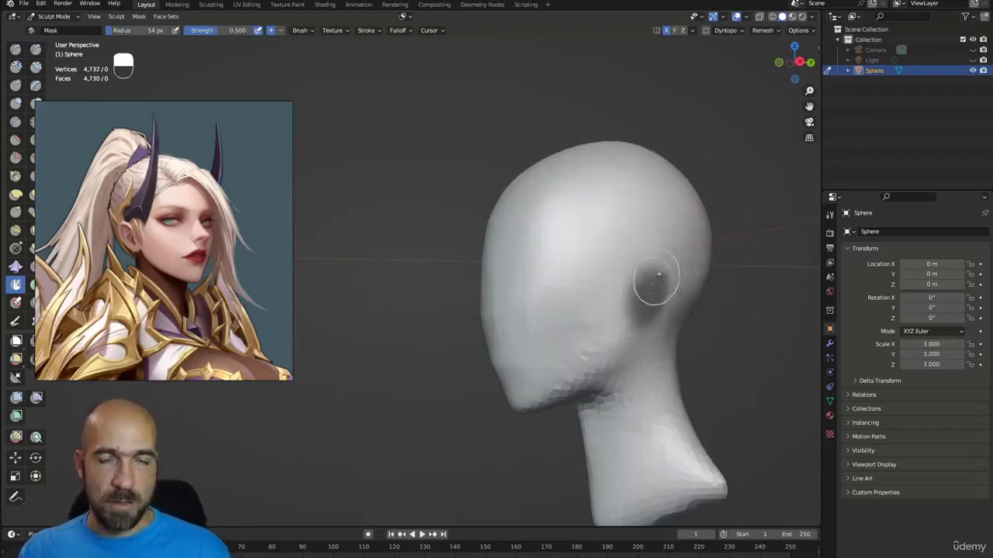
key("a")
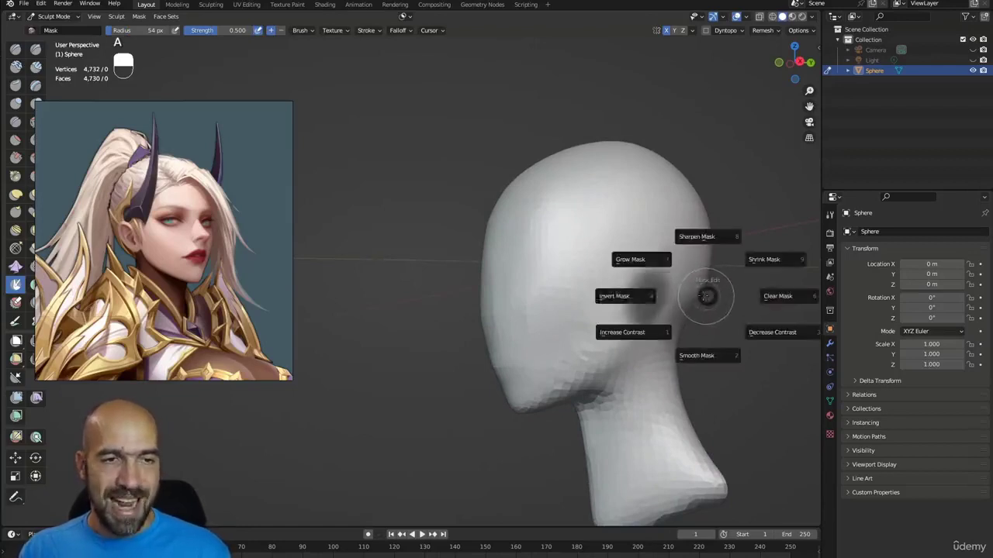
left_click(621, 296)
Pull the unmasked patch outward from the head into a basic ear with the Grab brush at 90 px radius
mouse_move(660, 288)
left_mouse_down("alt")
mouse_move(664, 303)
mouse_move(661, 278)
mouse_move(621, 283)
mouse_move(626, 300)
left_mouse_up("alt")
key("g")
key("bracketright")
key("bracketright")
key("bracketright")
key("bracketright")
key("bracketright")
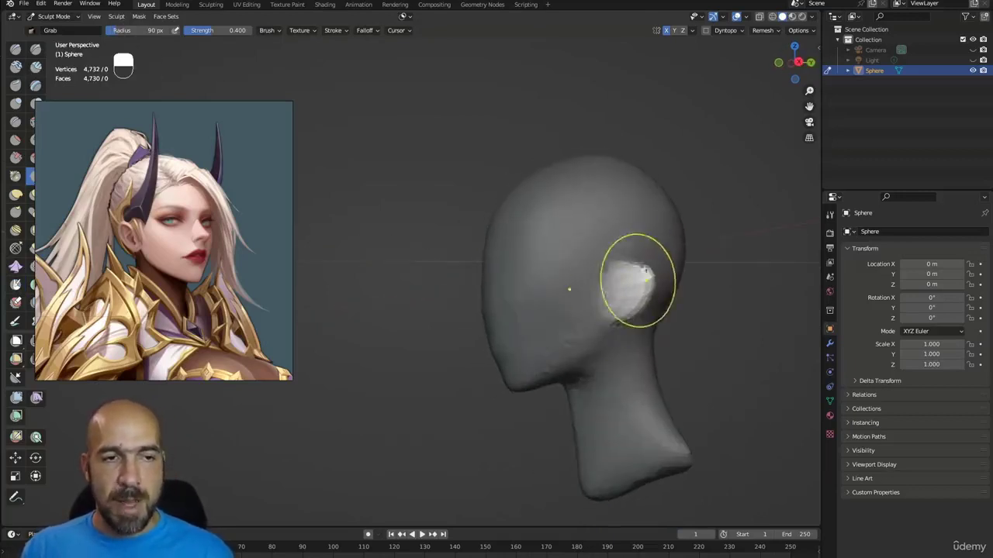
left_click_drag(652, 267, 613, 330, "alt")
mouse_move(613, 329)
left_mouse_down("alt")
mouse_move(576, 350)
mouse_move(582, 322)
mouse_move(618, 322)
mouse_move(619, 340)
left_mouse_up("alt")
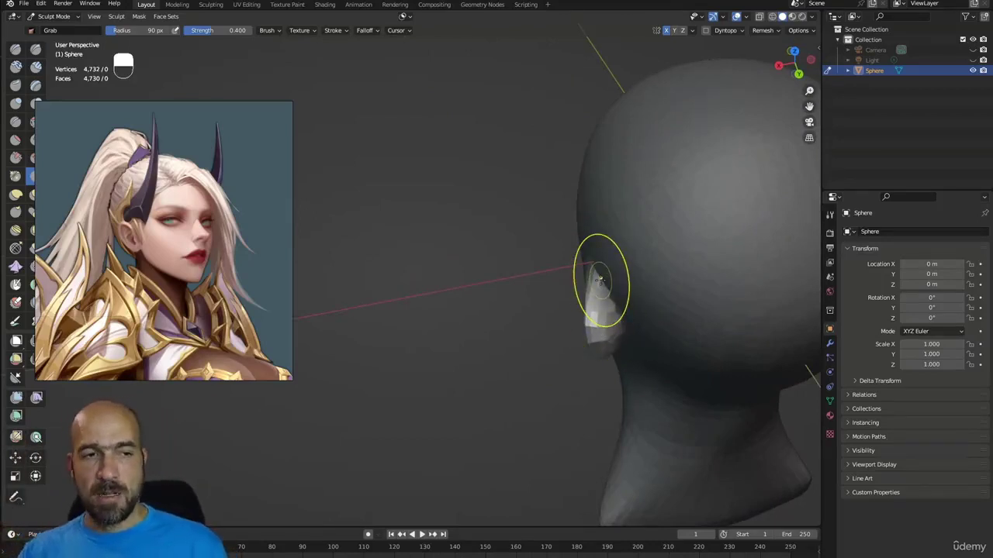
left_click_drag(620, 297, 654, 277, "alt")
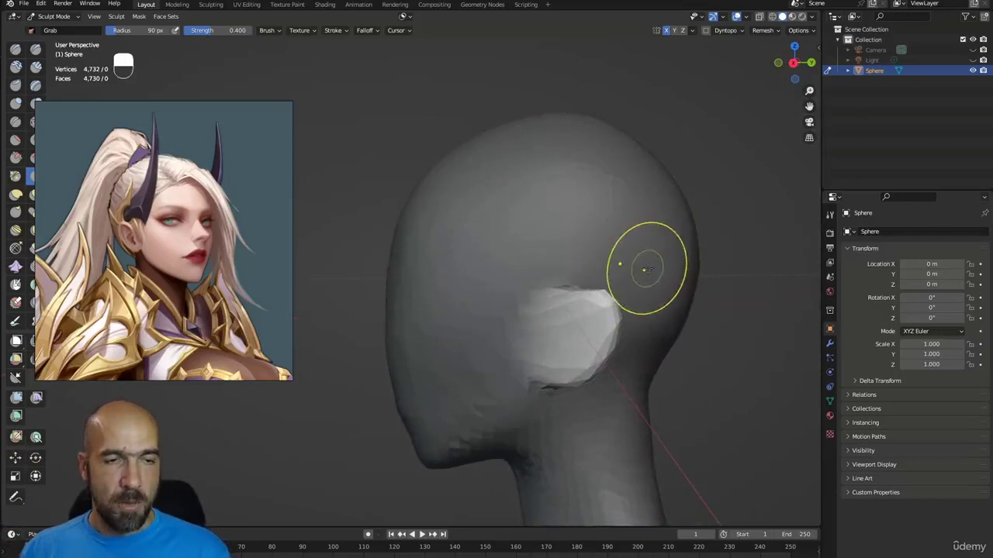
Clear the mask and adjust the ear's shape and placement with the Grab brush, checking it from the side and front
key("a")
key("a")
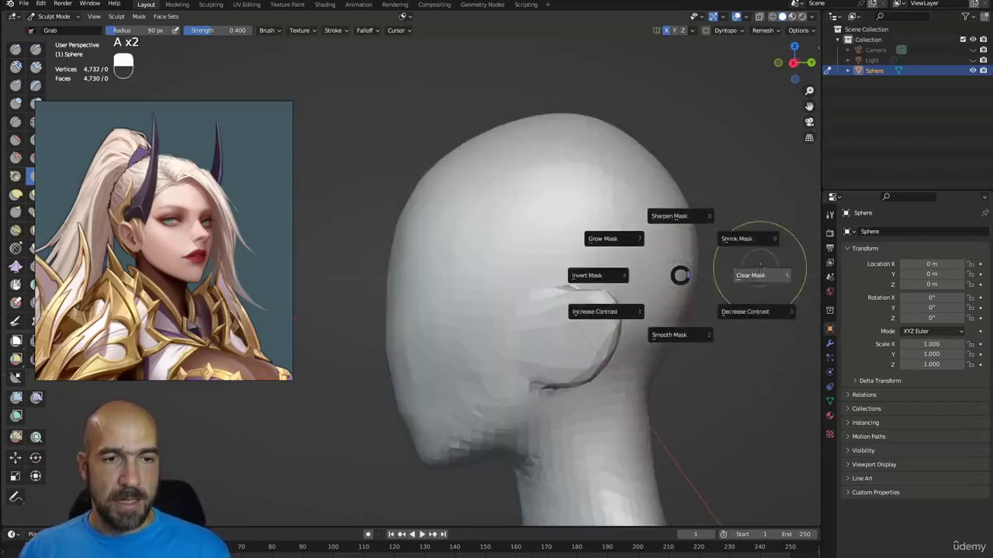
left_click(595, 319)
left_click_drag(594, 321, 535, 295, "alt")
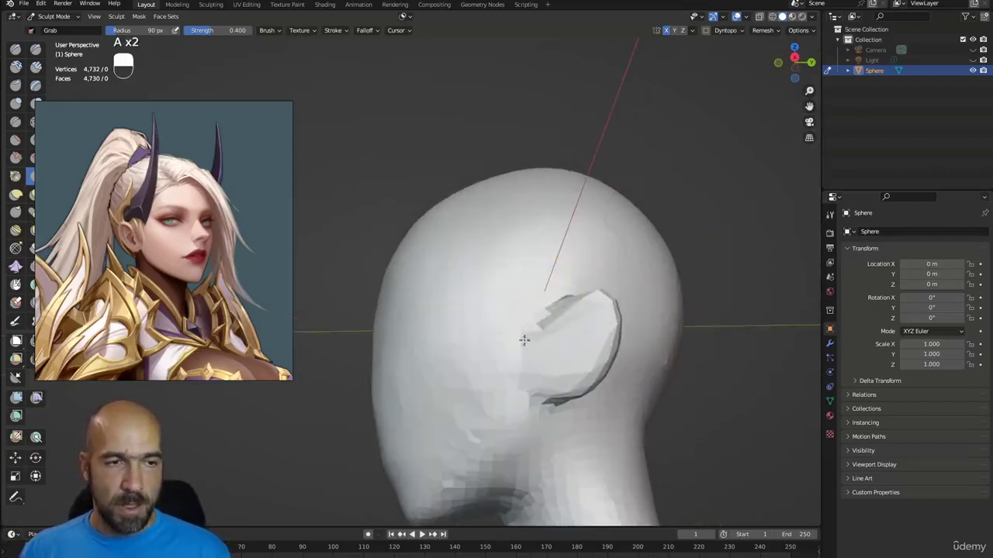
left_click_drag(515, 383, 532, 344, "alt")
left_click_drag(554, 311, 548, 283, "alt")
mouse_move(571, 327)
left_mouse_down()
mouse_move(581, 311)
mouse_move(611, 323)
mouse_move(571, 350)
mouse_move(557, 317)
mouse_move(569, 312)
mouse_move(554, 333)
mouse_move(525, 322)
mouse_move(510, 337)
mouse_move(463, 313)
mouse_move(472, 312)
left_mouse_up()
left_click_drag(473, 312, 491, 302, "alt")
left_click_drag(489, 300, 485, 292)
mouse_move(497, 290)
left_mouse_down("ctrl+alt")
mouse_move(509, 271)
mouse_move(494, 242)
left_mouse_up("ctrl+alt")
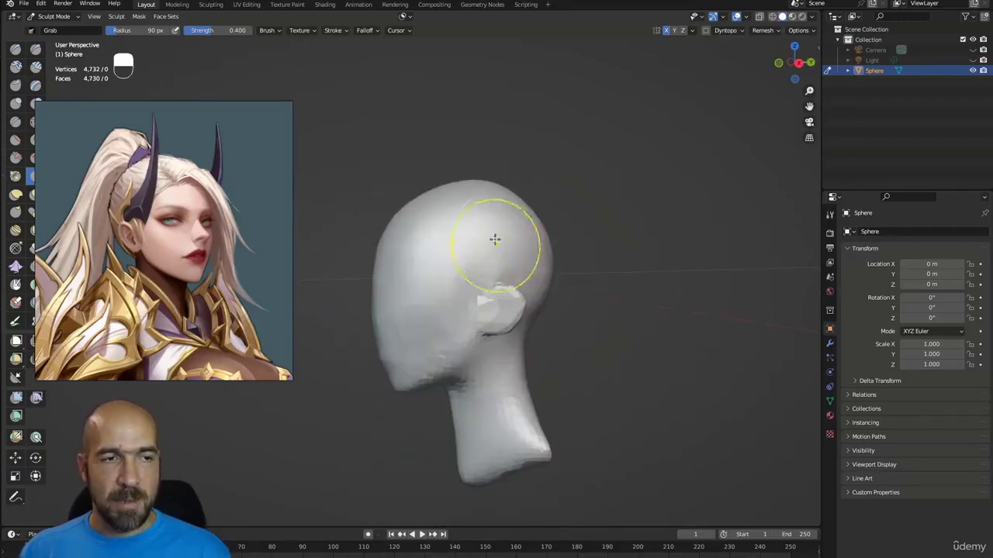
left_click_drag(415, 298, 515, 284, "alt")
mouse_move(514, 284)
left_mouse_down("ctrl+alt")
mouse_move(492, 242)
mouse_move(531, 265)
left_mouse_up("ctrl+alt")
Pull the front of the neck base downward with the Grab brush
key("1")
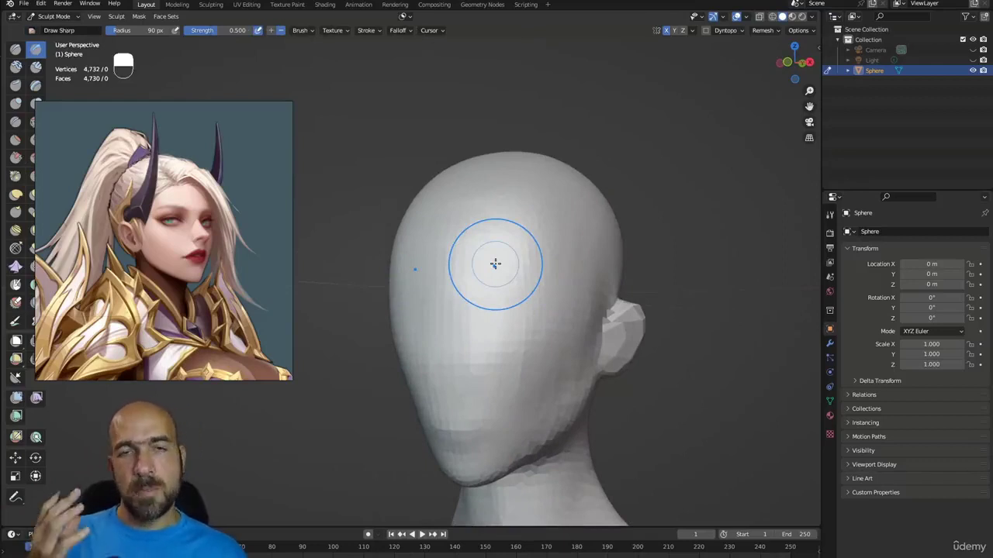
key("1")
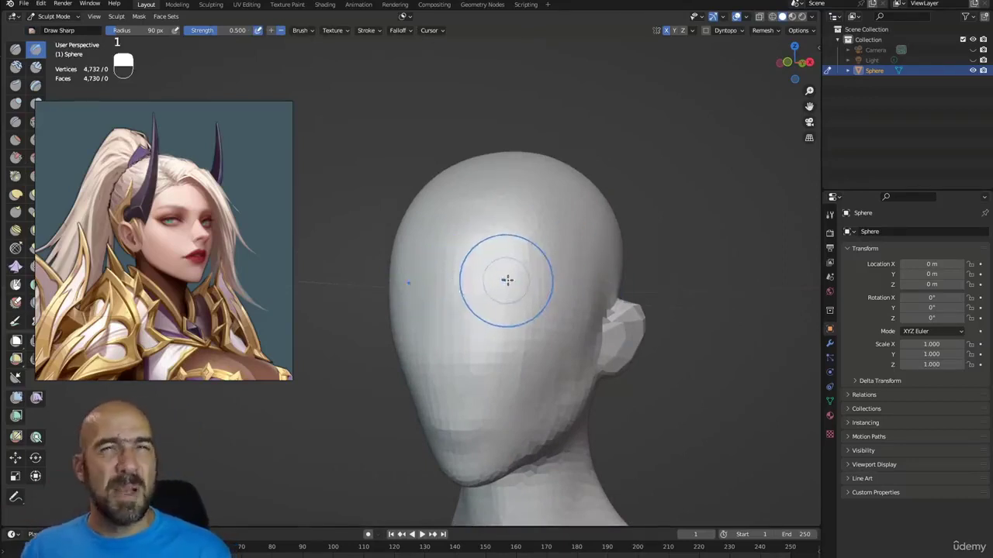
mouse_move(638, 287)
left_mouse_down("alt")
mouse_move(566, 319)
mouse_move(582, 344)
left_mouse_up("alt")
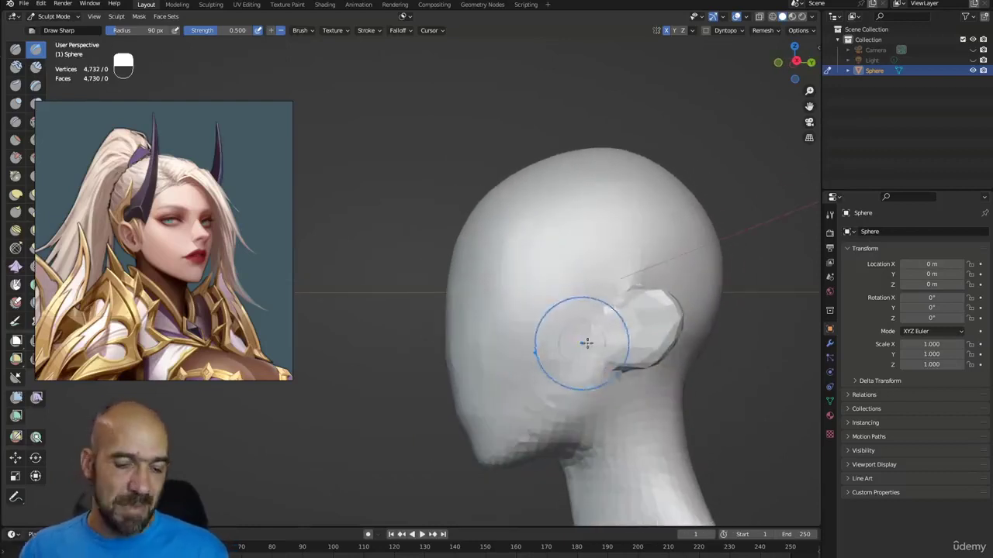
key("g")
left_click_drag(565, 410, 567, 405, "alt")
mouse_move(550, 459)
left_mouse_down()
mouse_move(563, 446)
mouse_move(569, 454)
mouse_move(558, 441)
mouse_move(541, 478)
left_mouse_up()
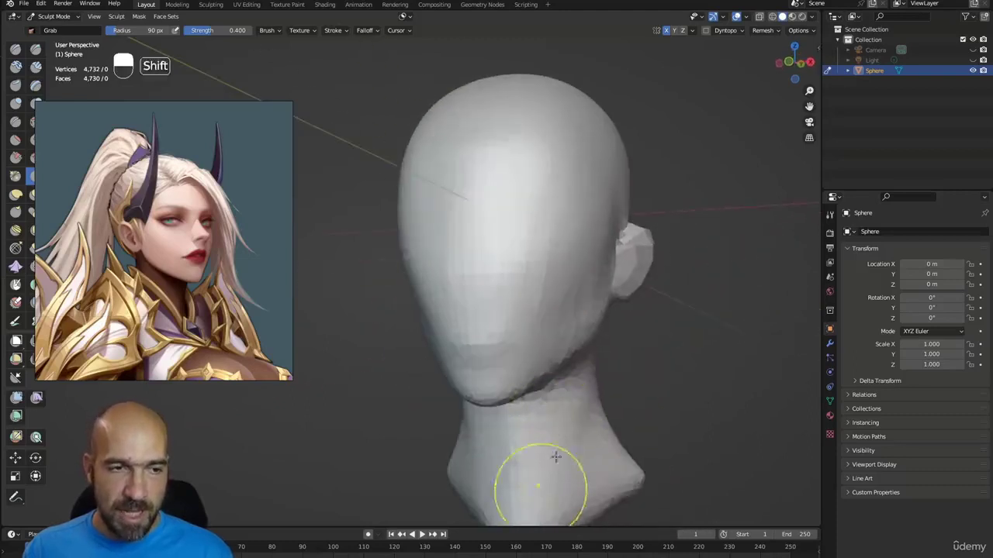
Try a Clay Strips stroke and Draw Sharp on the side of the neck, and undo the trial strokes
left_click_drag(583, 411, 628, 370, "alt")
key("2")
mouse_move(654, 324)
left_mouse_down()
mouse_move(636, 395)
mouse_move(667, 344)
mouse_move(636, 432)
left_mouse_up()
key("1")
mouse_move(583, 388)
left_mouse_down("alt")
mouse_move(631, 362)
mouse_move(611, 415)
mouse_move(614, 388)
mouse_move(594, 403)
mouse_move(641, 379)
left_mouse_up("alt")
key("ctrl+z")
key("ctrl+z")
key("ctrl+z")
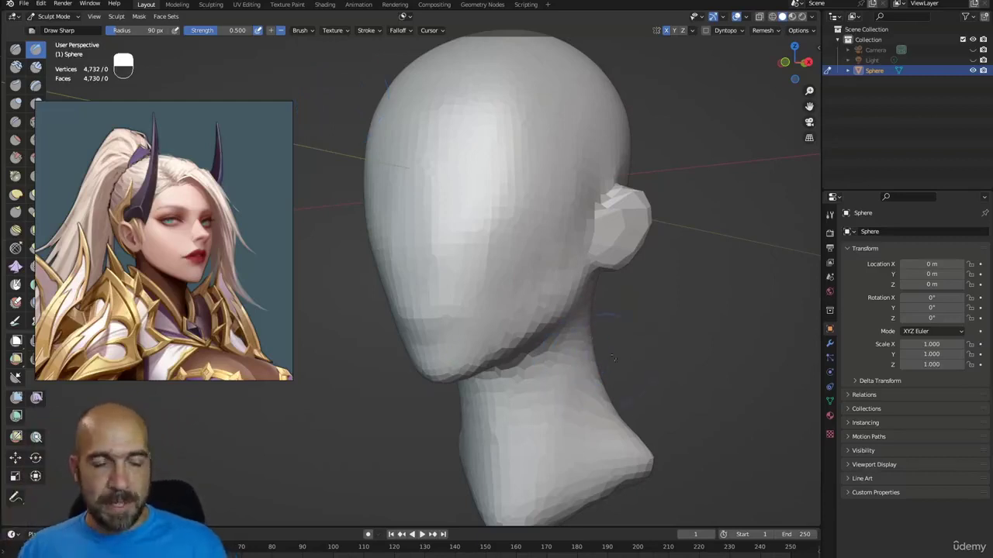
Try carving an indentation across the forehead and temple with the Draw brush, and undo it
left_click_drag(634, 351, 605, 338, "alt")
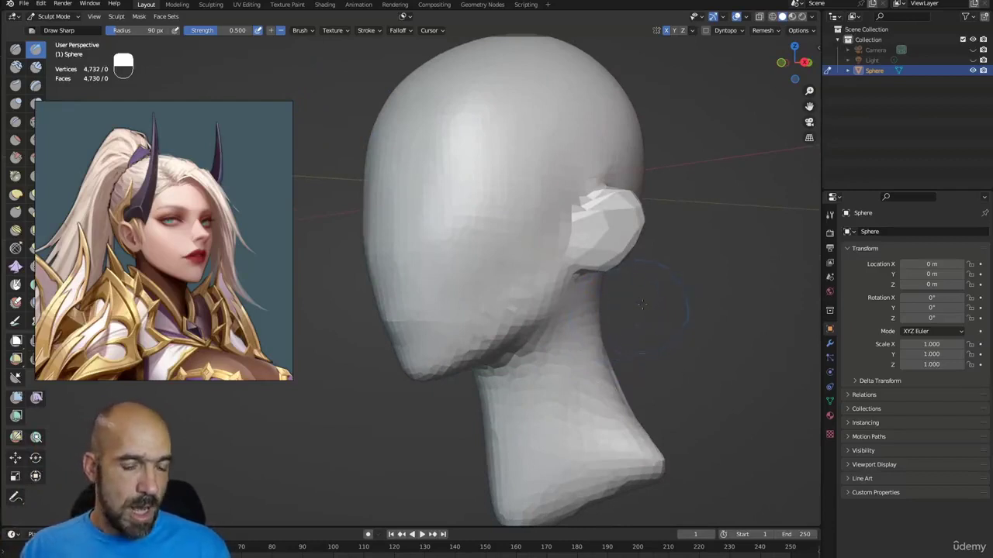
key("g")
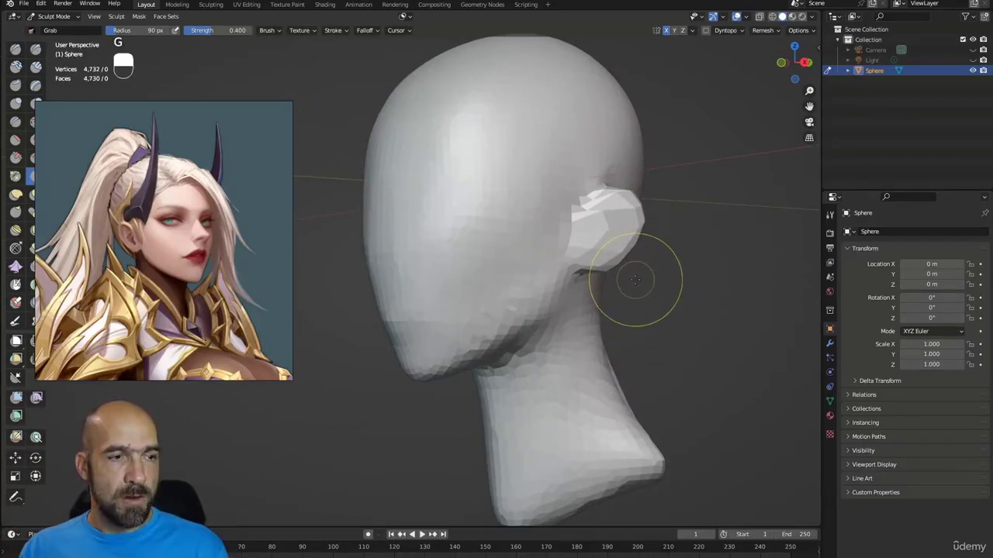
key("x")
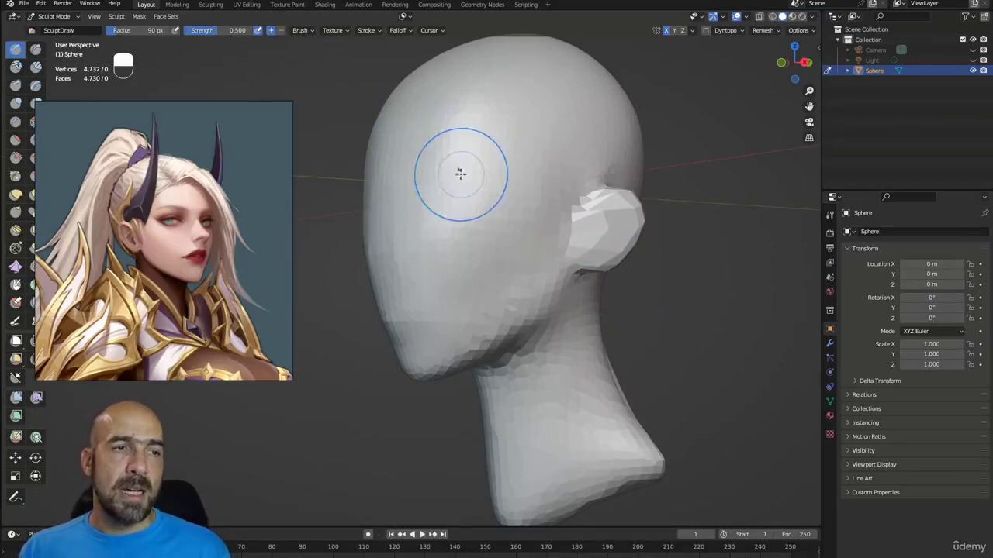
mouse_move(470, 160)
left_mouse_down("ctrl")
mouse_move(452, 155)
mouse_move(519, 143)
left_mouse_up("ctrl")
key("ctrl+z")
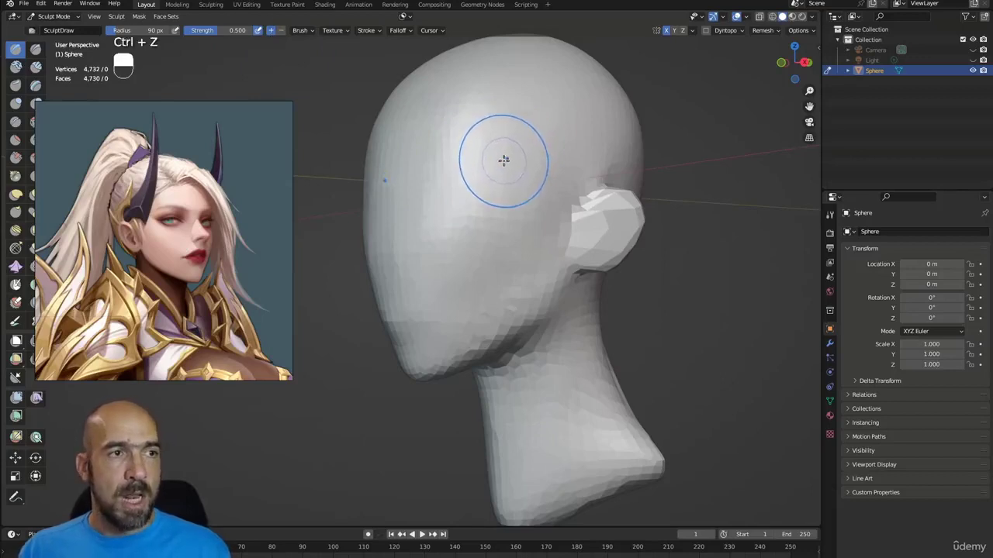
Compare the Clay Strips and Scrape/Peaks brushes, make Draw Sharp active, and set its direction to Add
key("2")
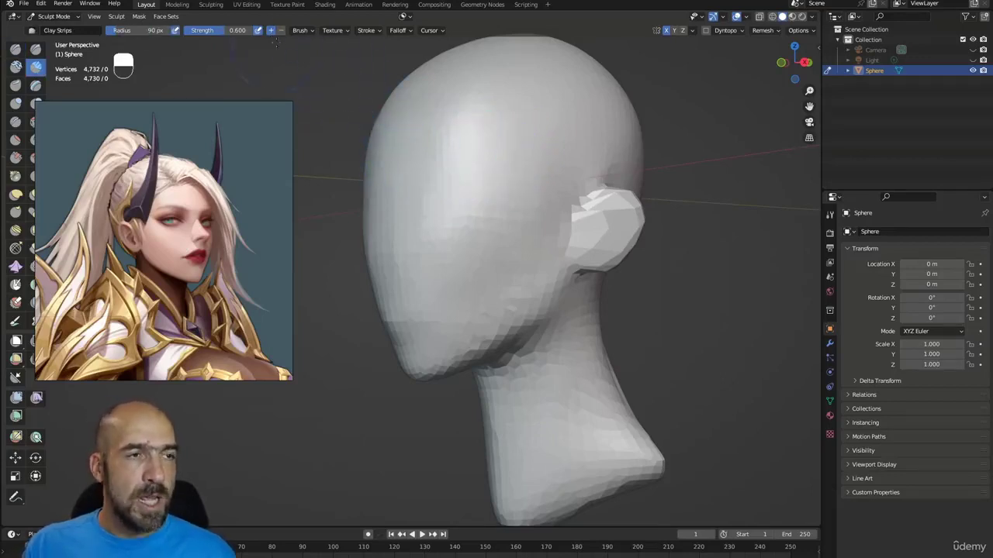
key("3")
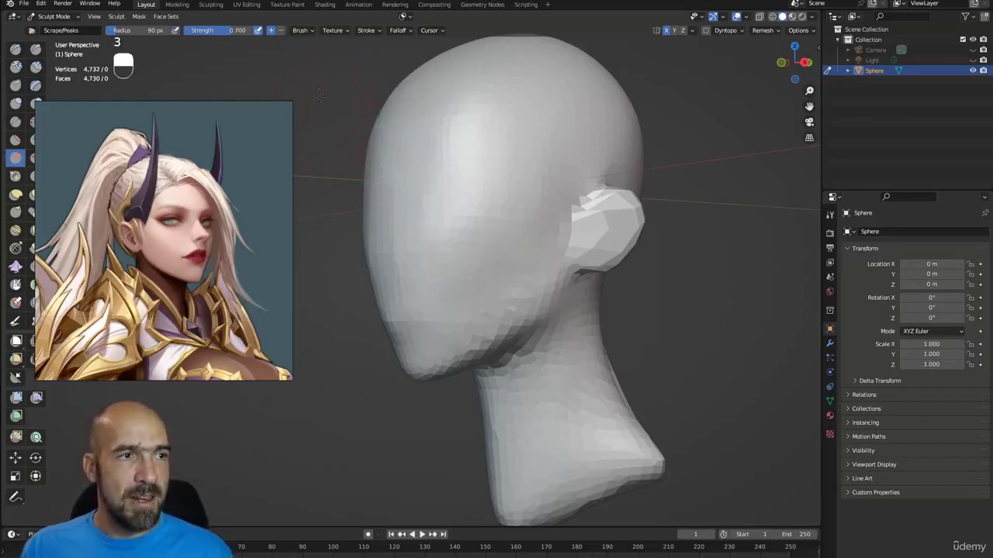
key("1")
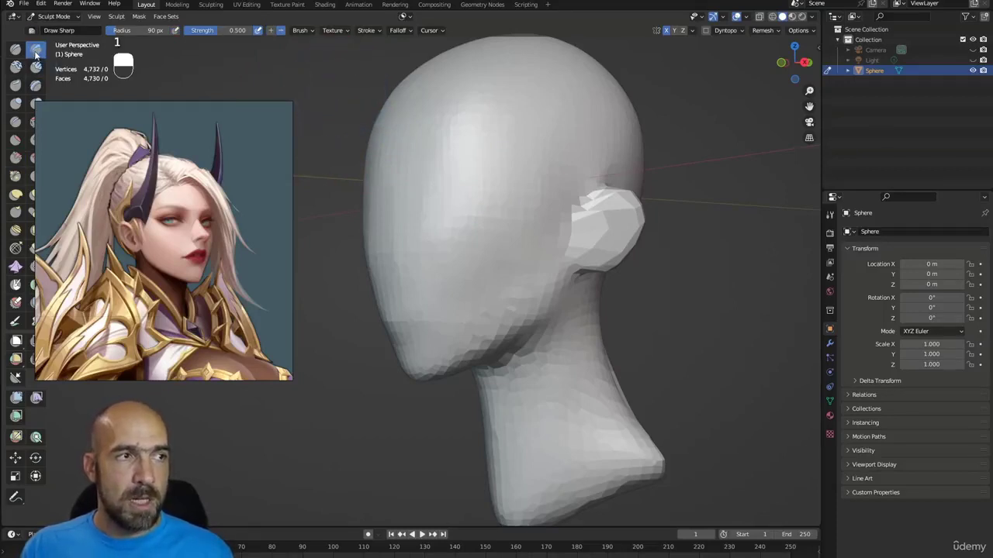
left_click(272, 31)
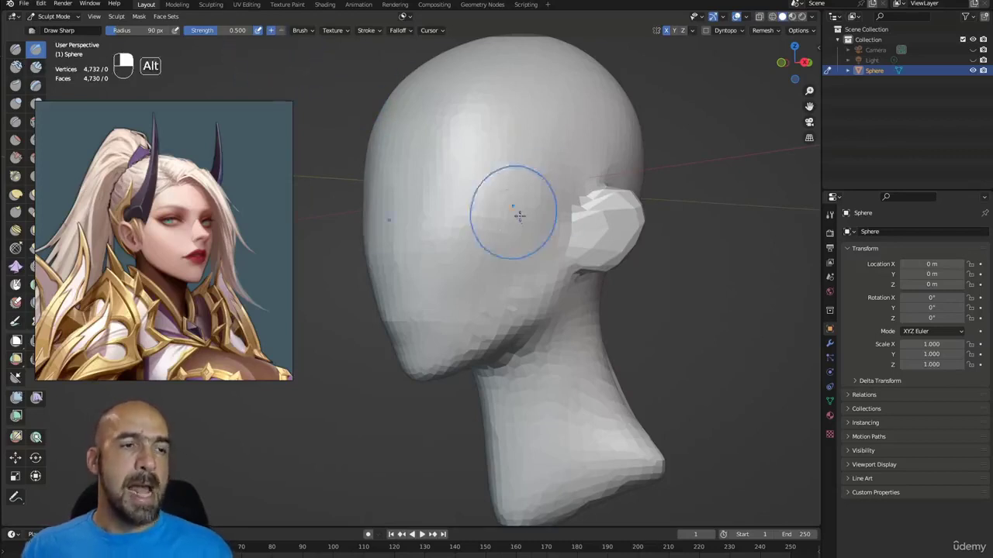
Carve a groove with inverted Draw Sharp down the side of the neck, from below the jaw to the front of the neck base
mouse_move(510, 210)
left_mouse_down("alt")
mouse_move(505, 230)
mouse_move(605, 230)
mouse_move(570, 314)
mouse_move(564, 291)
mouse_move(550, 293)
left_mouse_up("alt")
left_click_drag(556, 249, 512, 422, "ctrl")
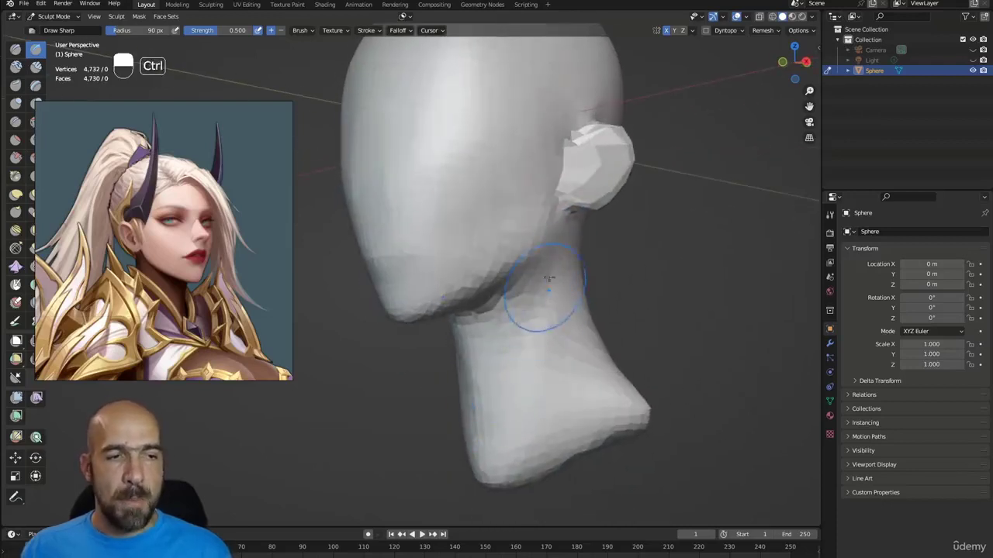
left_click_drag(543, 290, 509, 423, "ctrl")
left_click_drag(579, 331, 564, 329, "alt")
Build up the neck muscle below the ear with Clay Strips and carve the hollow behind it with inverted Draw Sharp
key("2")
mouse_move(573, 256)
left_mouse_down()
mouse_move(528, 416)
mouse_move(560, 404)
left_mouse_up()
key("1")
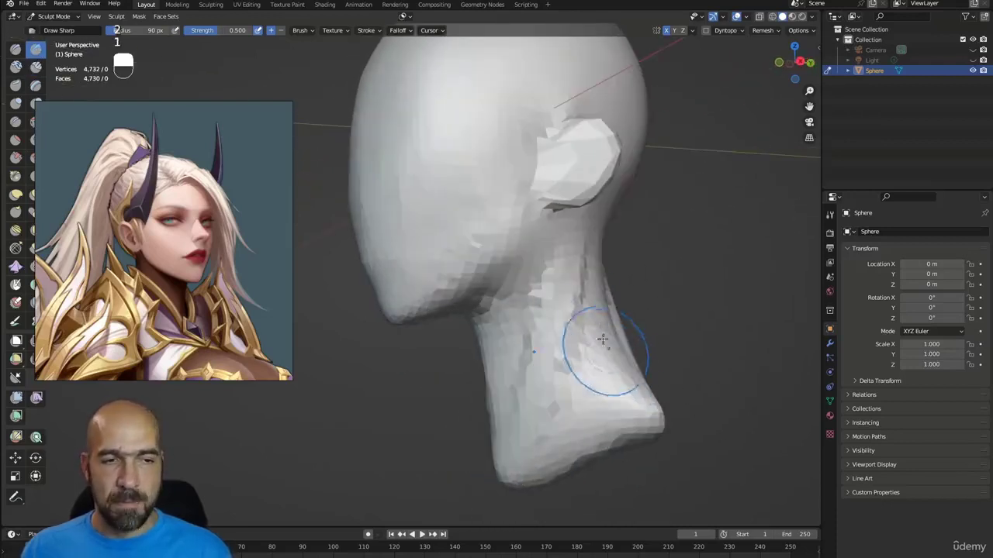
left_click_drag(603, 341, 574, 423, "ctrl")
left_click_drag(592, 373, 563, 431, "ctrl")
Smooth the sculpted muscle and grooves along the side and front of the neck
left_click_drag(587, 261, 546, 452, "shift")
left_click_drag(575, 419, 601, 403, "alt")
left_click_drag(540, 285, 501, 422, "shift")
Examine the head and neck proportions from the front, side and three-quarter views with the Grab brush active, and switch to the Scrape/Peaks brush
key("g")
mouse_move(558, 389)
left_mouse_down("alt")
mouse_move(543, 403)
mouse_move(547, 363)
left_mouse_up("alt")
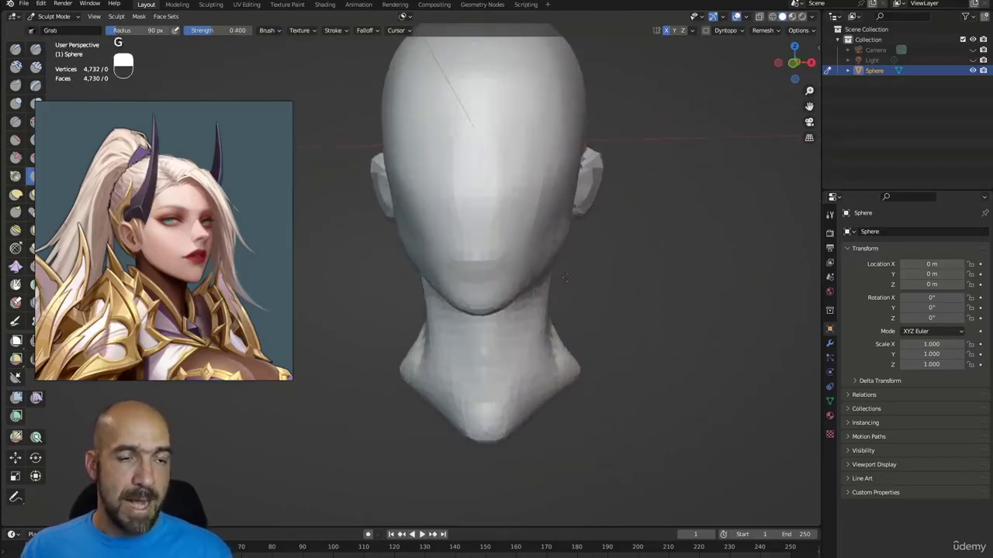
mouse_move(567, 277)
left_mouse_down("alt")
mouse_move(548, 264)
mouse_move(532, 284)
left_mouse_up("alt")
mouse_move(534, 391)
left_mouse_down("alt")
mouse_move(503, 348)
mouse_move(503, 362)
mouse_move(458, 399)
left_mouse_up("alt")
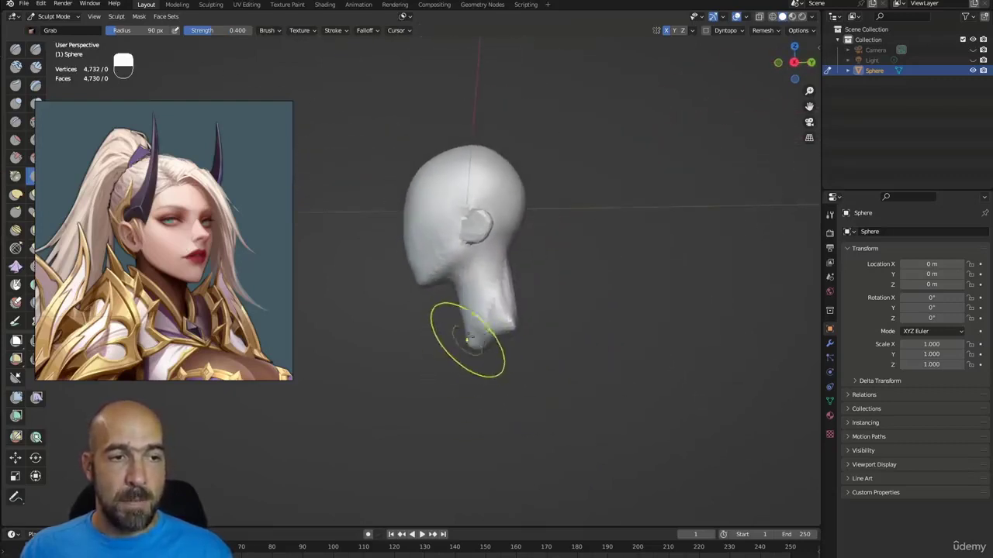
mouse_move(509, 280)
left_mouse_down("shift")
mouse_move(507, 258)
mouse_move(508, 268)
left_mouse_up("shift")
left_click_drag(505, 266, 591, 273, "alt")
left_click_drag(557, 303, 556, 281, "ctrl+alt")
left_click_drag(556, 281, 567, 275, "alt")
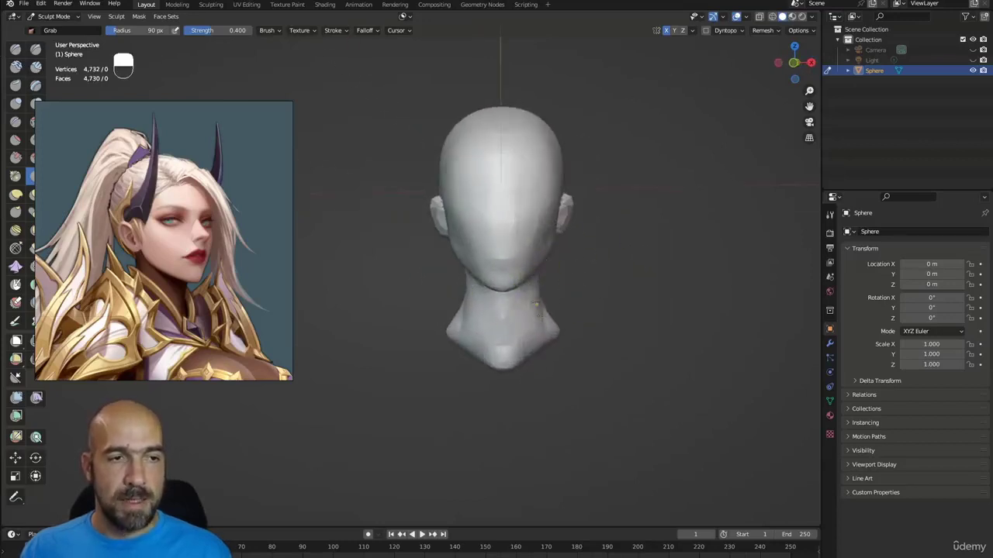
left_click_drag(560, 309, 515, 312, "alt")
left_click_drag(508, 313, 504, 295, "ctrl+alt")
mouse_move(497, 297)
left_mouse_down("alt")
mouse_move(446, 300)
mouse_move(470, 336)
mouse_move(554, 348)
left_mouse_up("alt")
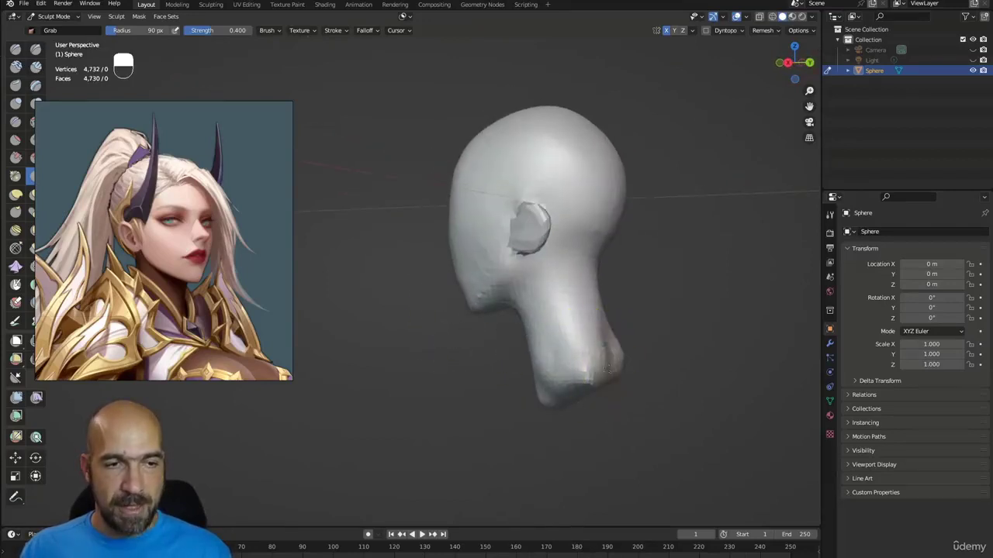
mouse_move(609, 370)
left_mouse_down("alt")
mouse_move(591, 376)
mouse_move(636, 362)
mouse_move(599, 299)
left_mouse_up("alt")
key("3")
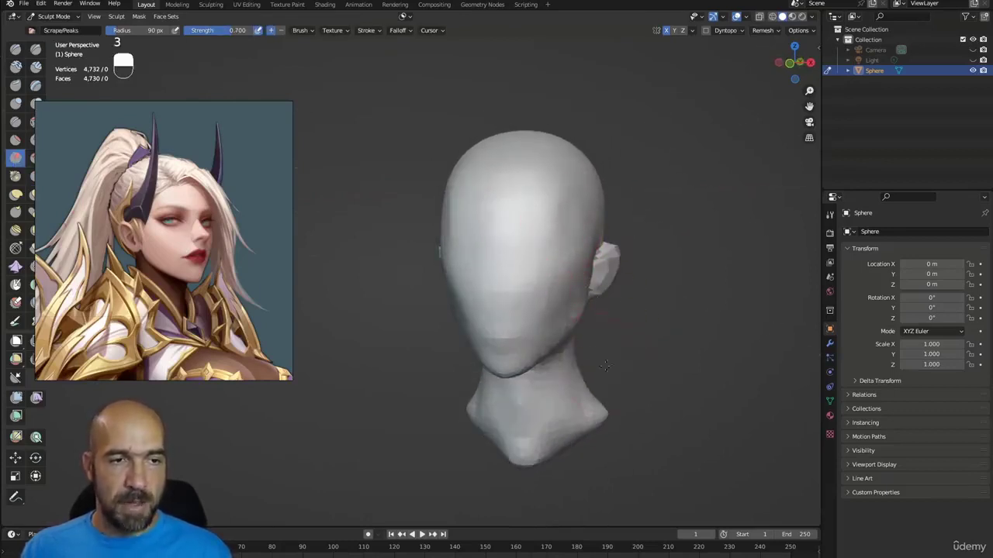
Annotate the side of the neck with the screen pen, outlining the muscle from below the ear to the front neck base and the throat edge
left_click_drag(605, 366, 587, 315, "alt+shift")
mouse_move(587, 315)
left_mouse_down("ctrl+alt")
mouse_move(609, 334)
mouse_move(596, 354)
mouse_move(566, 324)
left_mouse_up("ctrl+alt")
mouse_move(565, 325)
left_mouse_down("ctrl+alt")
mouse_move(567, 350)
mouse_move(598, 328)
left_mouse_up("ctrl+alt")
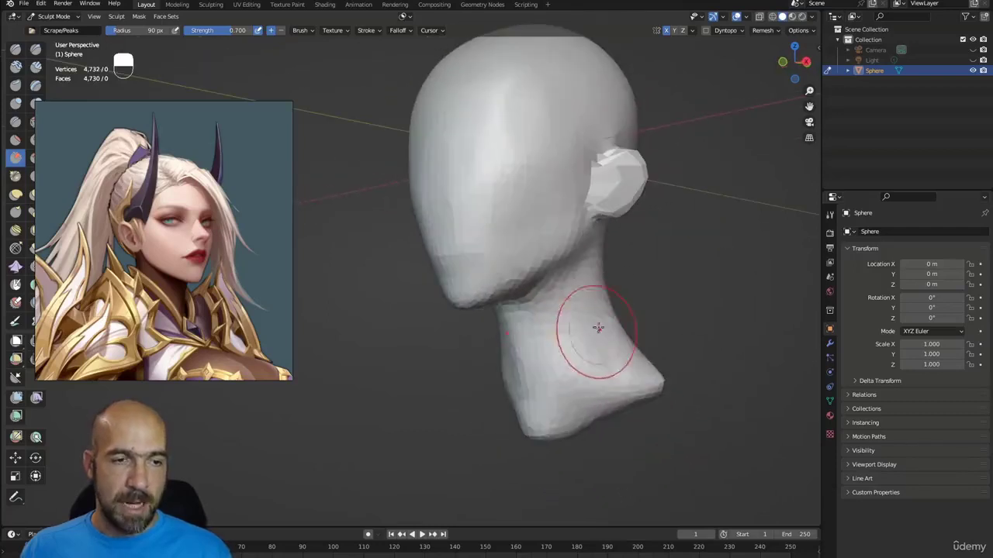
key("ctrl+shift+7")
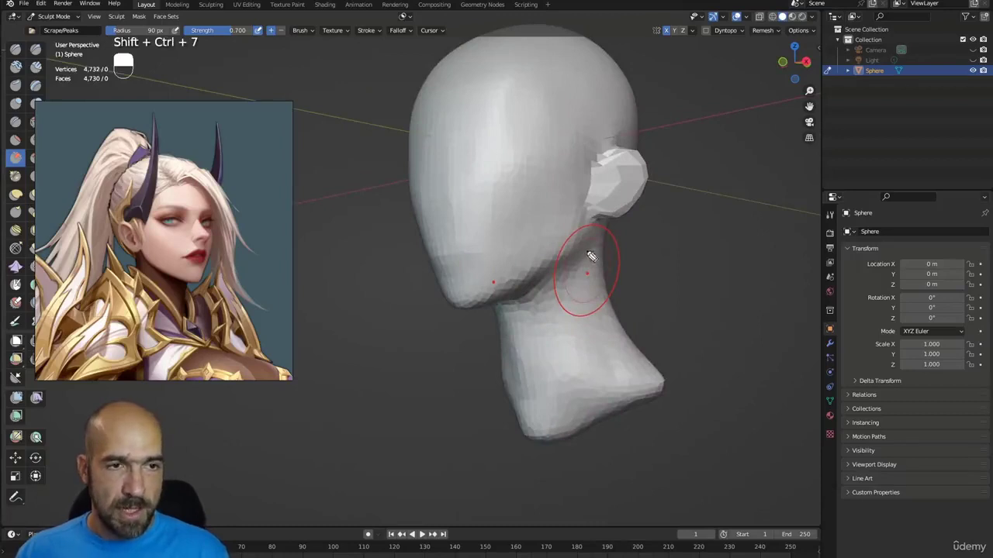
left_click_drag(585, 261, 541, 402)
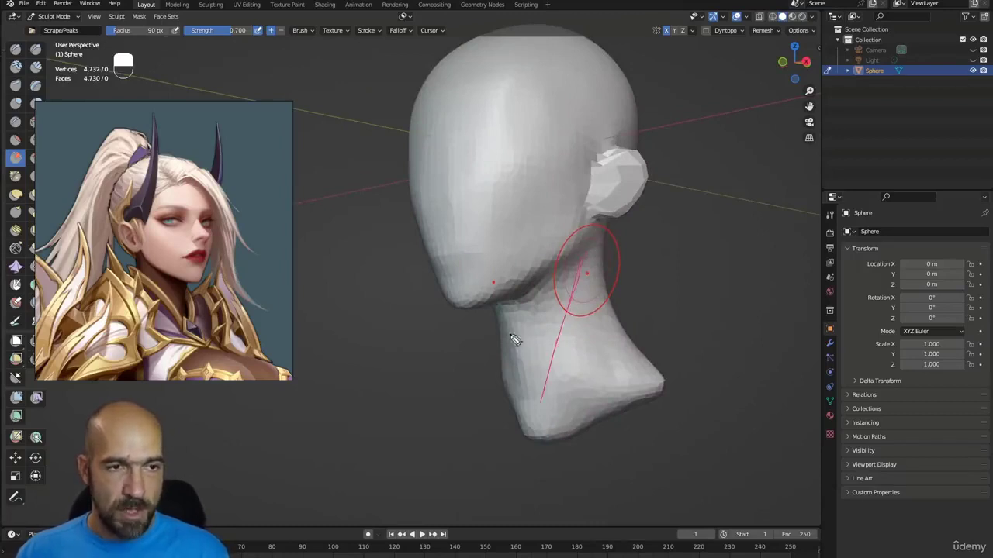
left_click_drag(505, 327, 527, 408)
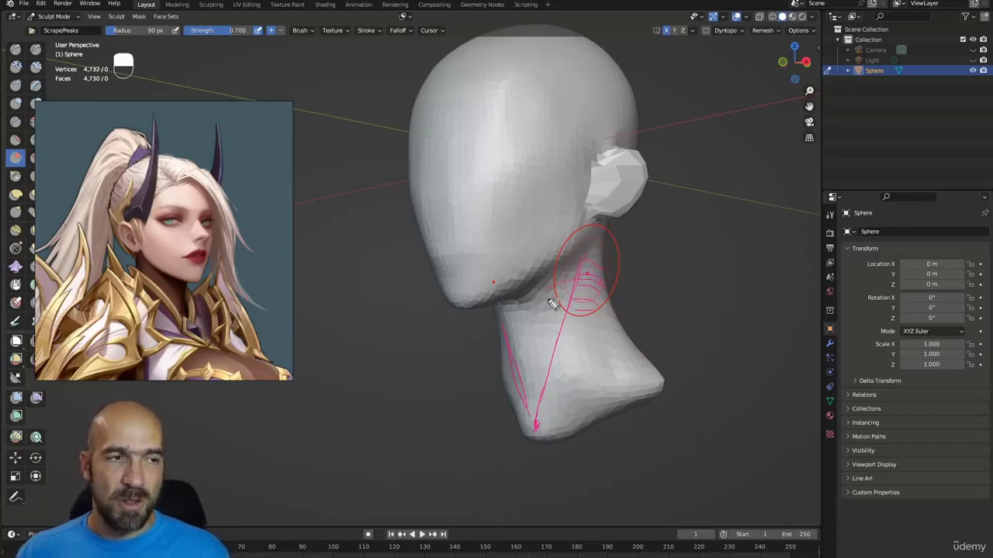
mouse_move(588, 328)
left_mouse_down()
mouse_move(526, 327)
mouse_move(522, 313)
left_mouse_up()
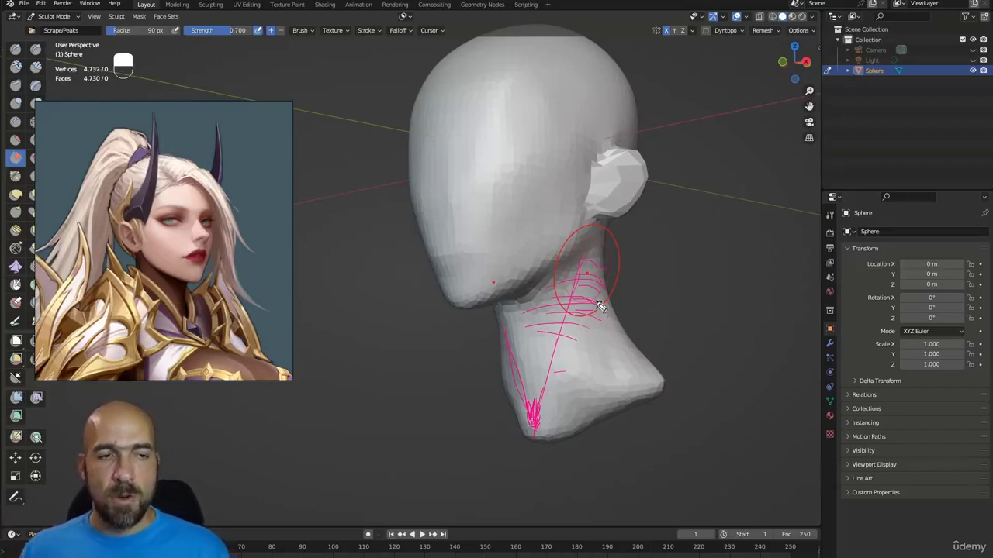
Annotate the muscle's second branch running down the neck to the collarbone, add the collarbone line, and retrace both branches
left_click_drag(595, 312, 574, 392)
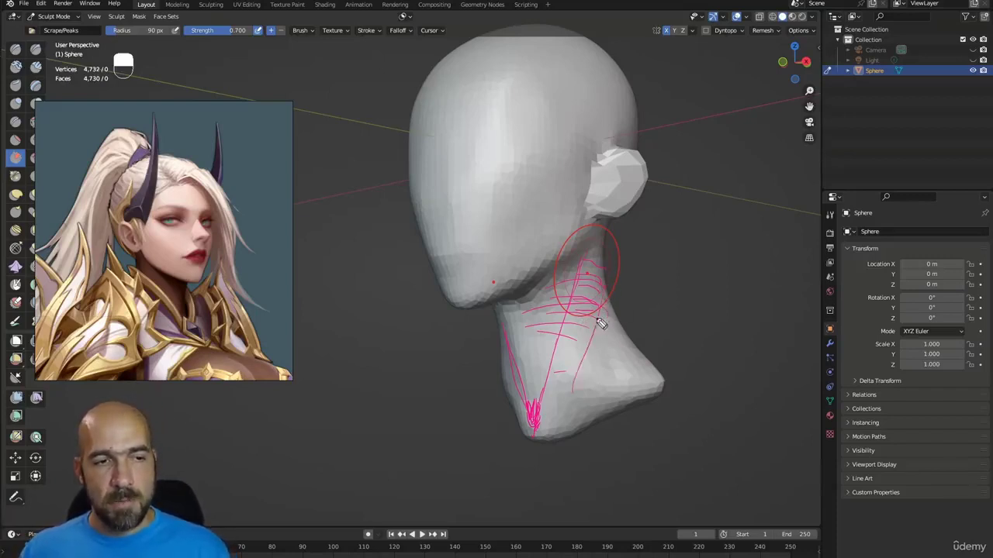
left_click_drag(591, 342, 570, 424)
left_click_drag(583, 370, 582, 417)
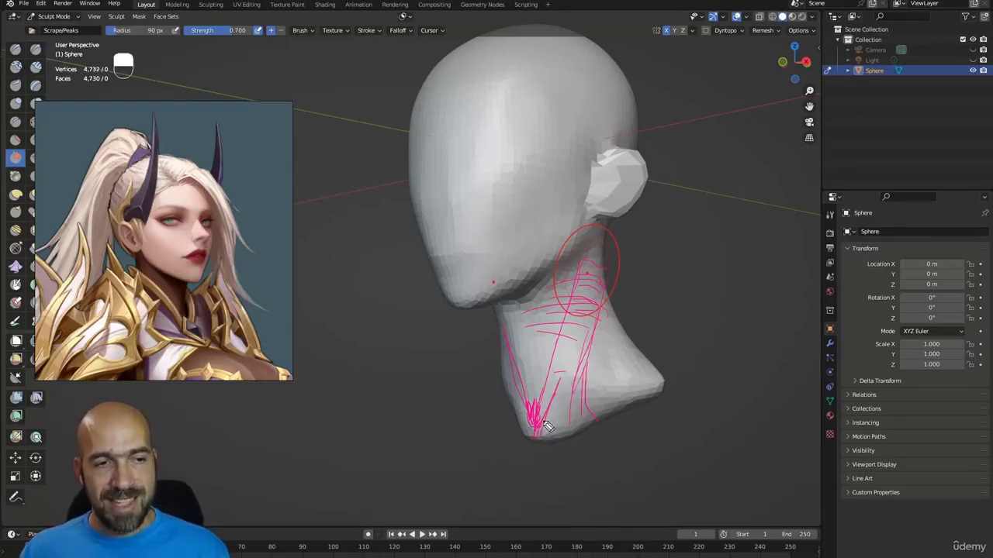
left_click_drag(618, 445, 721, 431)
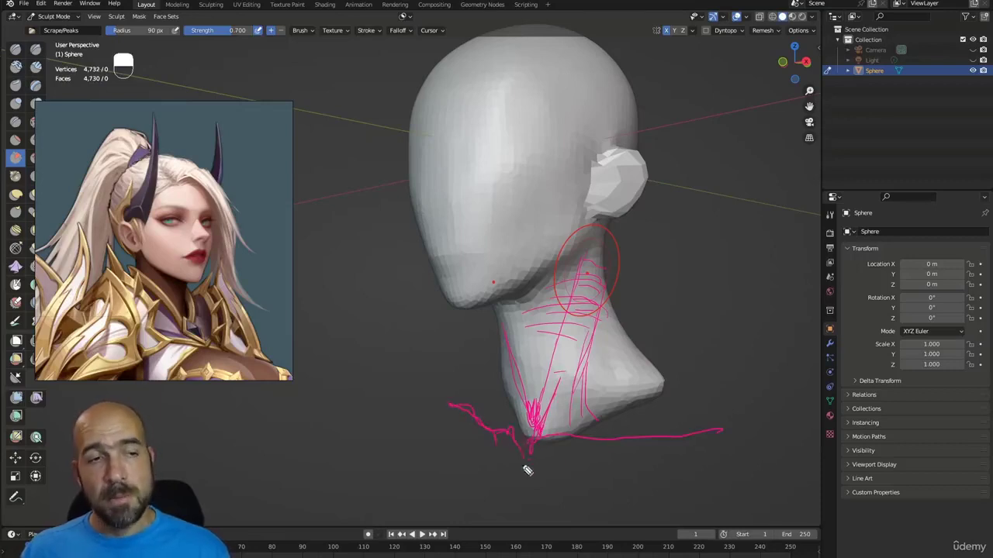
left_click_drag(618, 449, 727, 427)
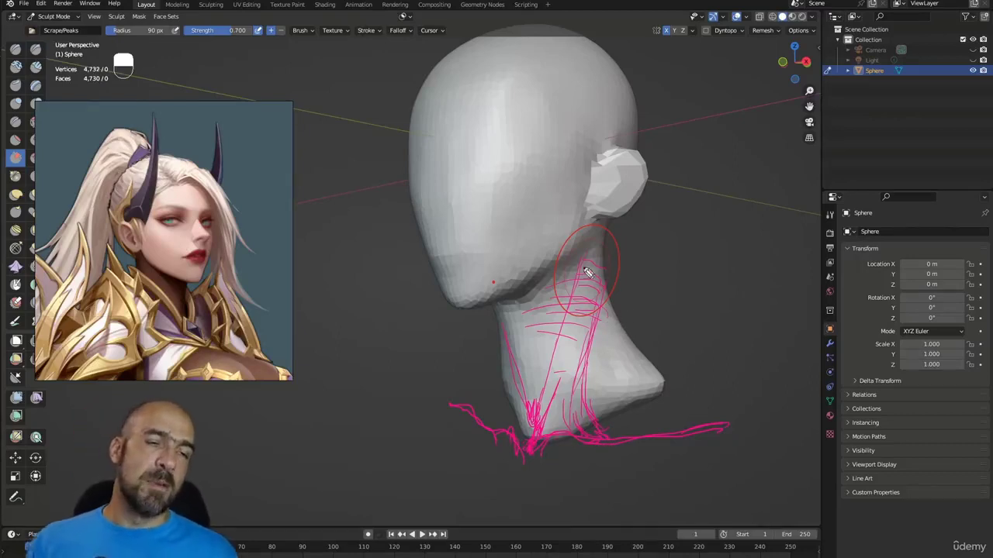
mouse_move(584, 265)
left_mouse_down()
mouse_move(554, 390)
mouse_move(565, 397)
left_mouse_up()
left_click_drag(593, 314, 569, 421)
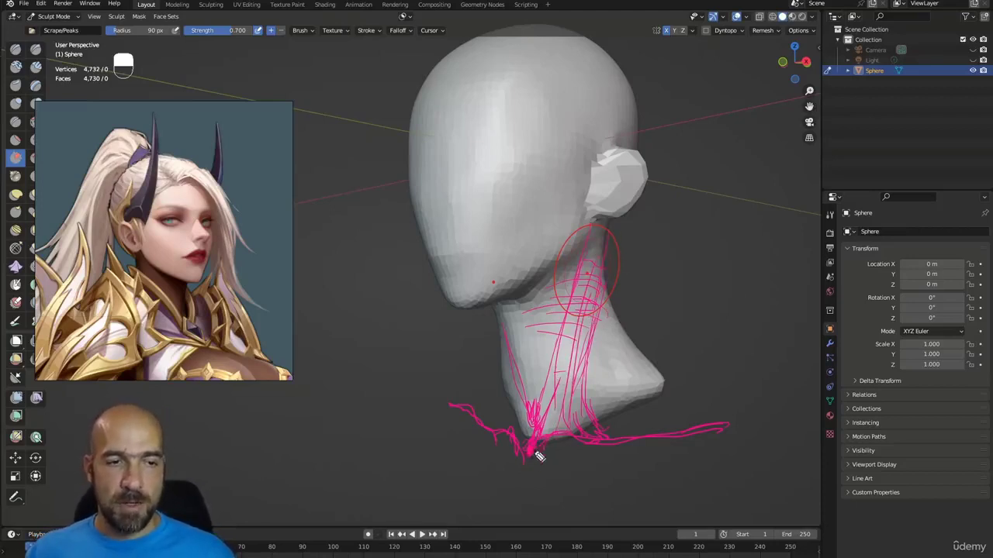
Annotate the breastbone and ribs below the neck base and complete the outline of the collarbone
left_click_drag(501, 526, 494, 557)
left_click_drag(549, 457, 539, 557)
left_click_drag(541, 466, 536, 550)
left_click_drag(549, 492, 619, 511)
left_click_drag(516, 473, 454, 493)
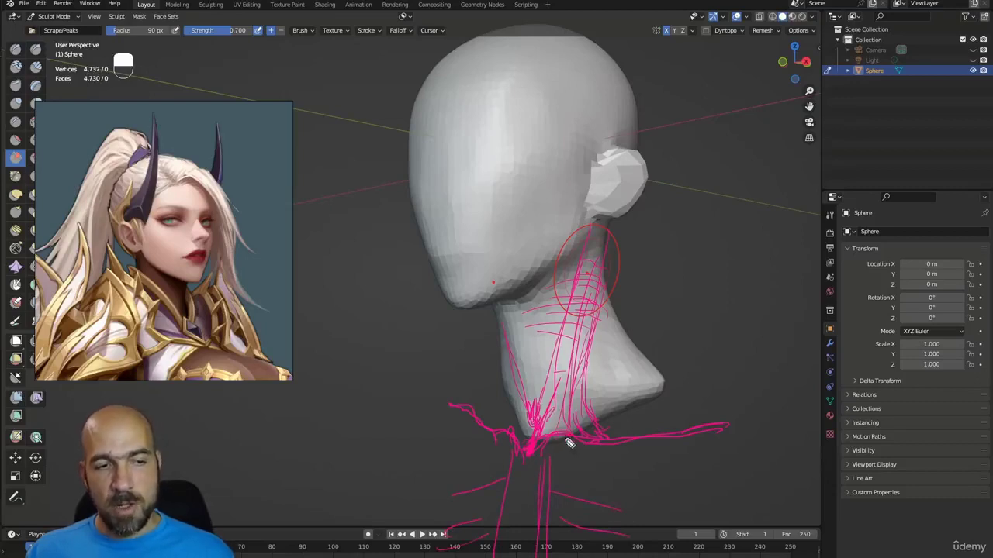
mouse_move(553, 456)
left_mouse_down()
mouse_move(681, 465)
mouse_move(764, 453)
mouse_move(729, 426)
left_mouse_up()
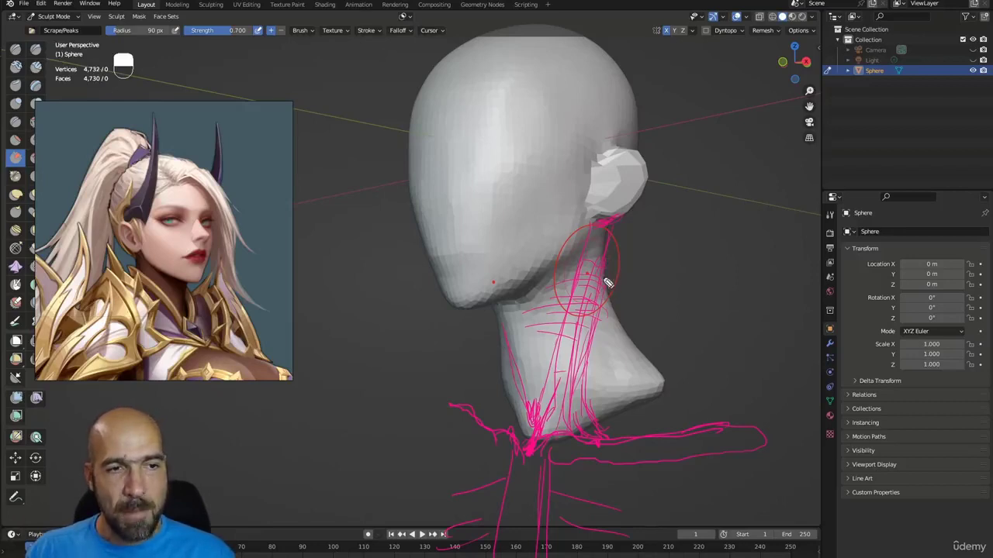
Annotate the trapezius contour curving from the back of the neck down toward the shoulder
mouse_move(613, 314)
left_mouse_down()
mouse_move(669, 381)
mouse_move(721, 402)
left_mouse_up()
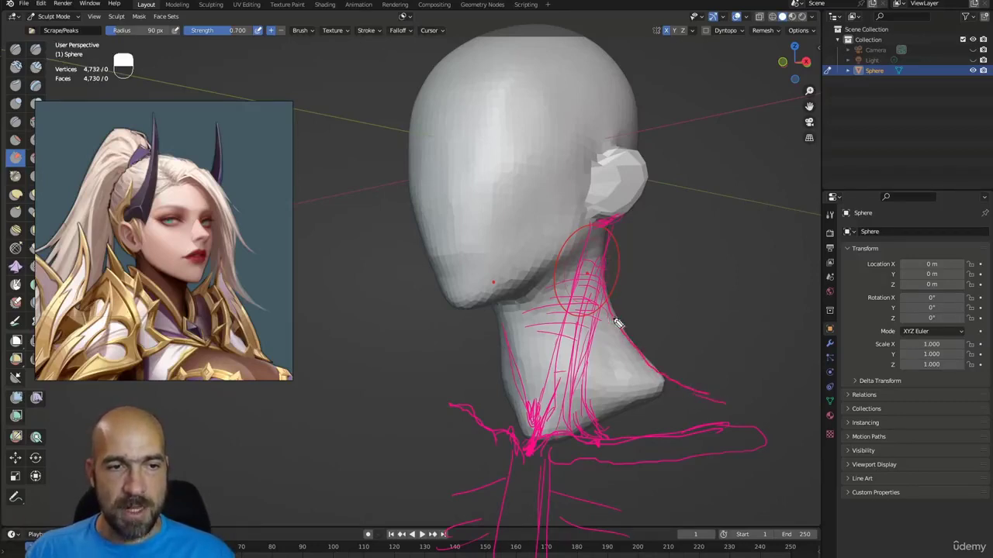
mouse_move(616, 296)
left_mouse_down()
mouse_move(638, 343)
mouse_move(720, 395)
left_mouse_up()
mouse_move(625, 283)
left_mouse_down()
mouse_move(678, 383)
mouse_move(705, 394)
left_mouse_up()
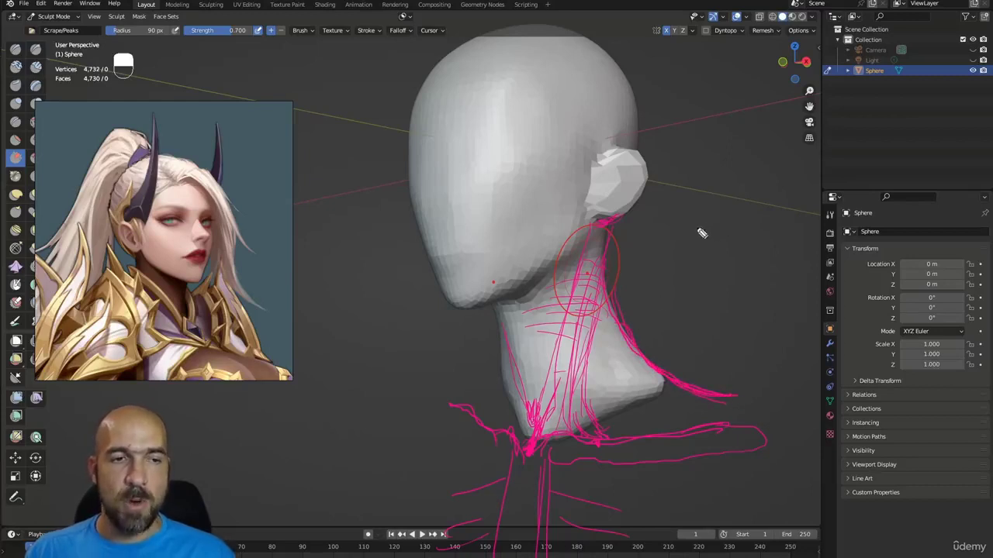
Sketch a small front-view female figure beside the model, with an oval head, slim neck, collarbone line and rounded shoulders
mouse_move(741, 232)
left_mouse_down()
mouse_move(755, 164)
mouse_move(784, 202)
mouse_move(765, 255)
mouse_move(739, 218)
mouse_move(751, 270)
left_mouse_up()
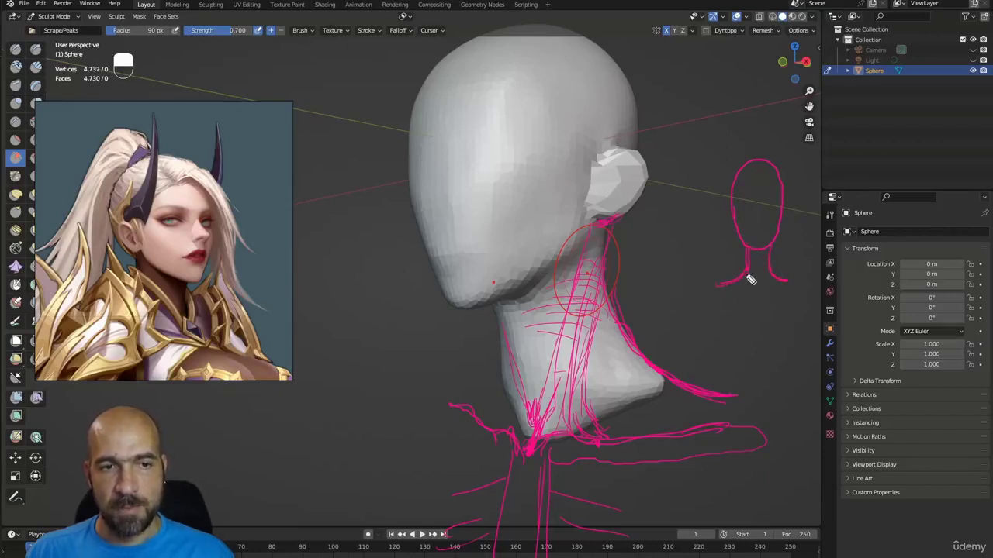
left_click_drag(723, 291, 805, 285)
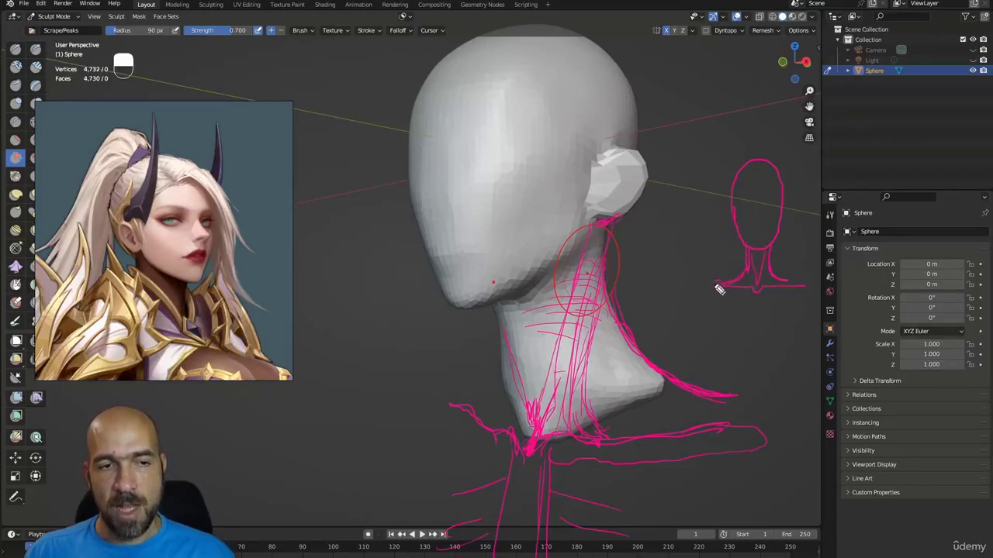
left_click_drag(720, 287, 678, 329)
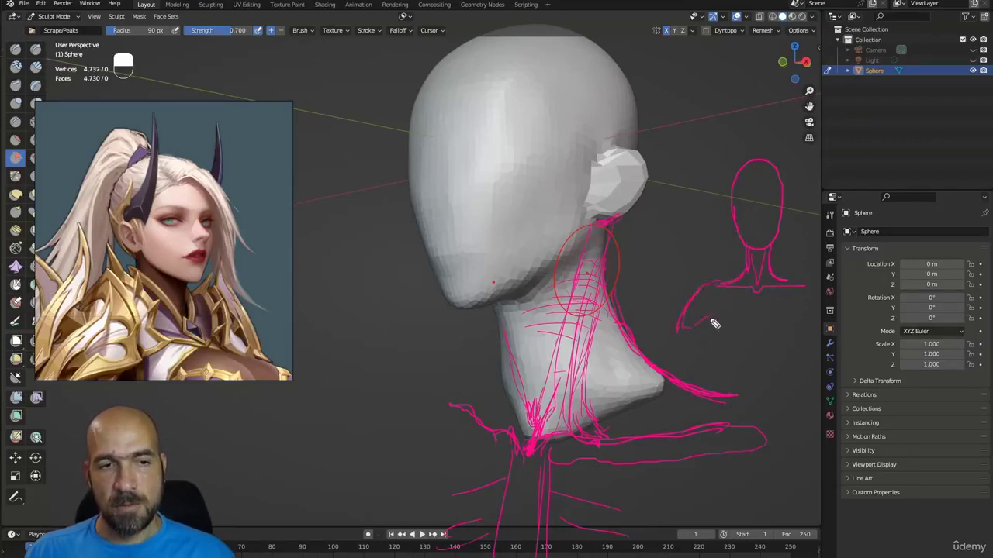
mouse_move(816, 292)
left_mouse_down()
mouse_move(831, 310)
mouse_move(828, 329)
left_mouse_up()
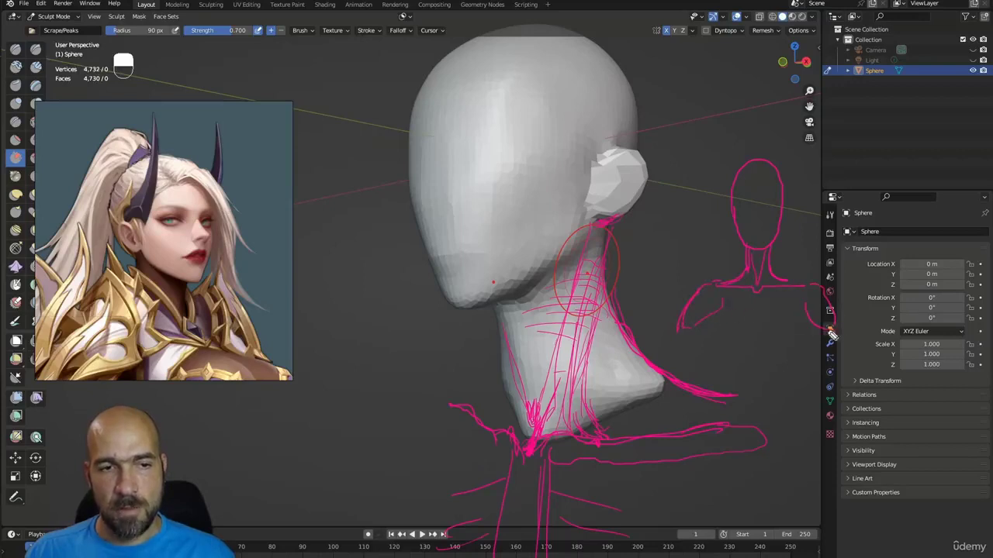
Add the chest, upper arm, waist and hips to the female figure sketch
mouse_move(721, 337)
left_mouse_down()
mouse_move(756, 372)
mouse_move(763, 353)
mouse_move(818, 346)
mouse_move(769, 352)
mouse_move(779, 332)
mouse_move(759, 316)
left_mouse_up()
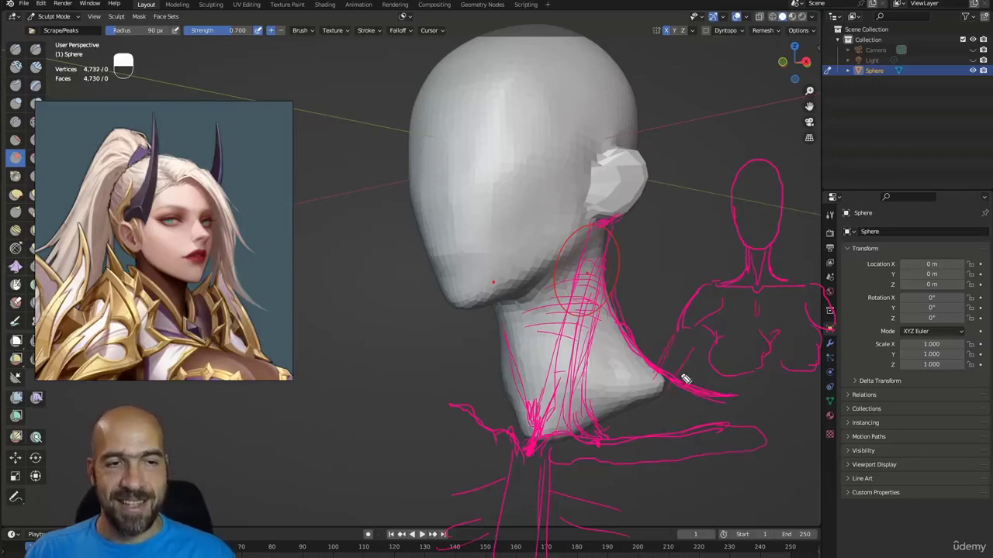
left_click_drag(704, 351, 732, 425)
left_click_drag(806, 387, 800, 439)
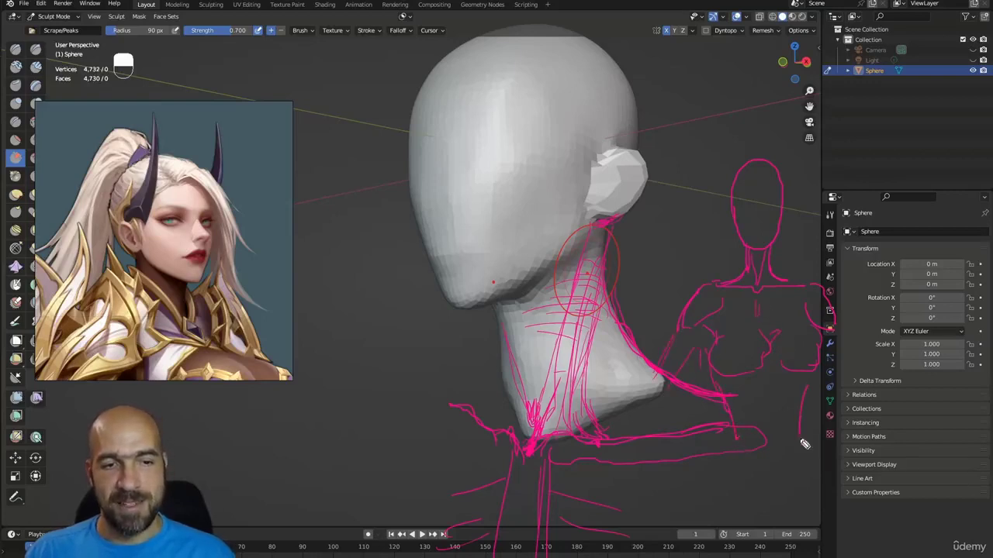
left_click_drag(734, 428, 711, 480)
left_click_drag(799, 436, 810, 485)
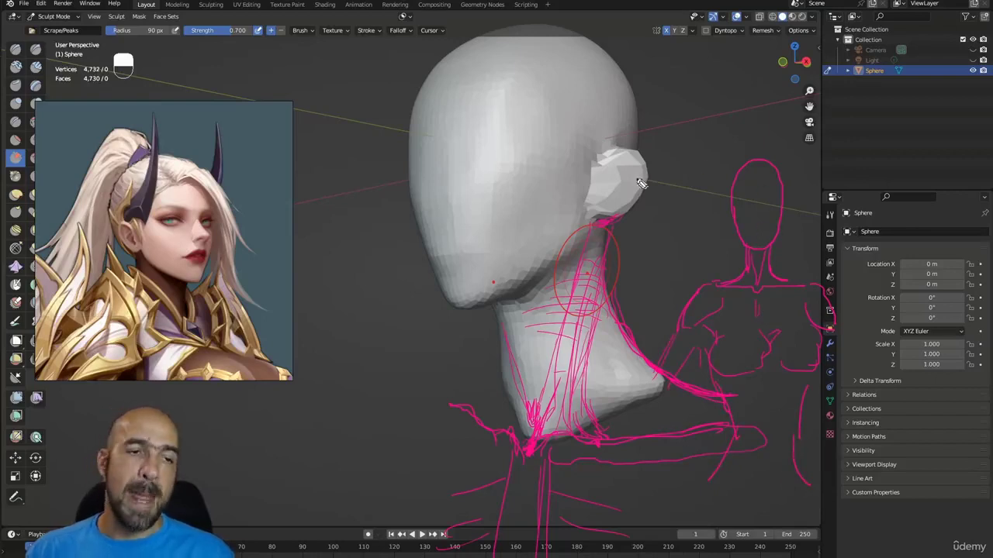
Sketch a male head with a square jaw and thick neck in front of the model, adding sloping trapezius muscles and collarbones
mouse_move(338, 203)
left_mouse_down()
mouse_move(377, 202)
mouse_move(390, 252)
mouse_move(332, 261)
mouse_move(339, 295)
left_mouse_up()
left_click_drag(388, 255, 389, 267)
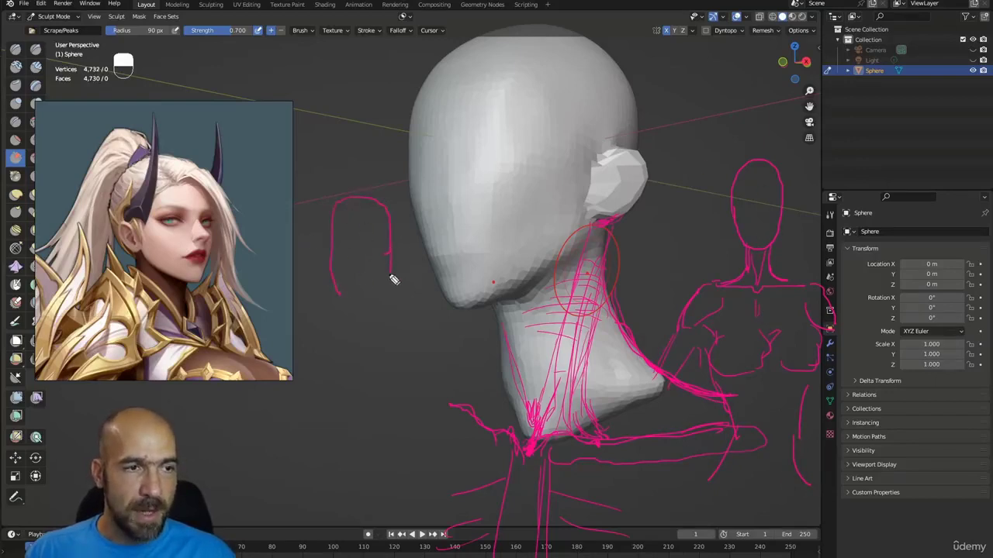
left_click_drag(340, 293, 378, 294)
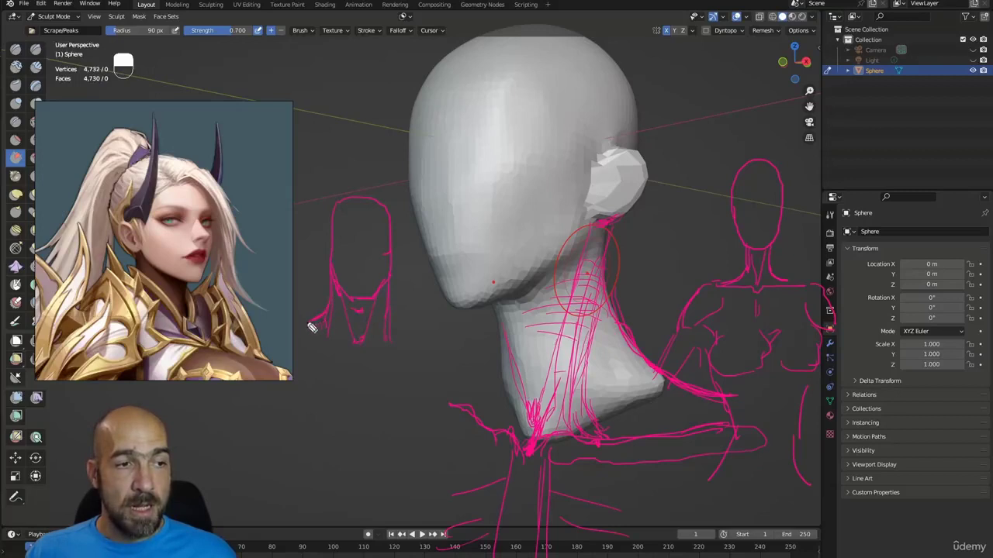
left_click_drag(311, 327, 283, 352)
mouse_move(392, 310)
left_mouse_down()
mouse_move(432, 329)
mouse_move(441, 346)
left_mouse_up()
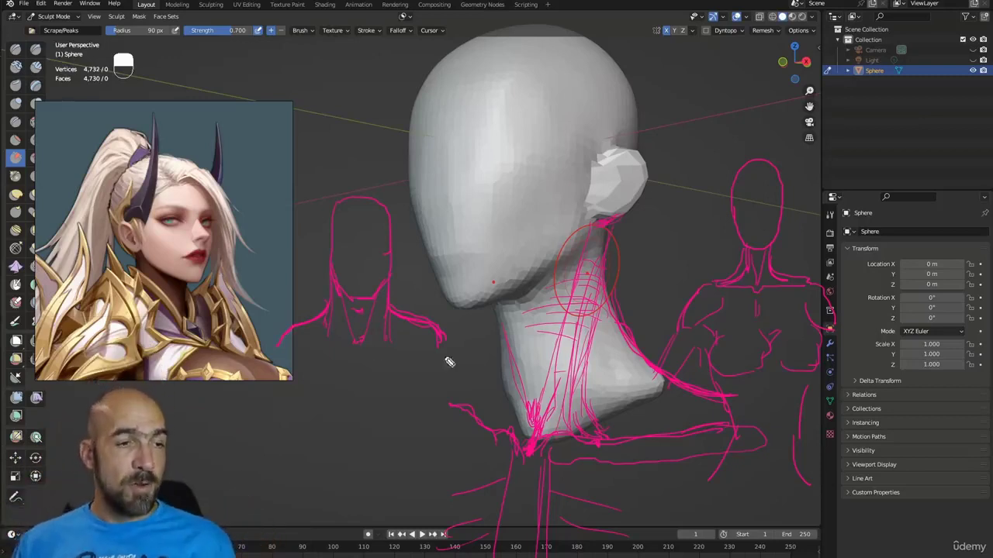
left_click_drag(362, 344, 440, 335)
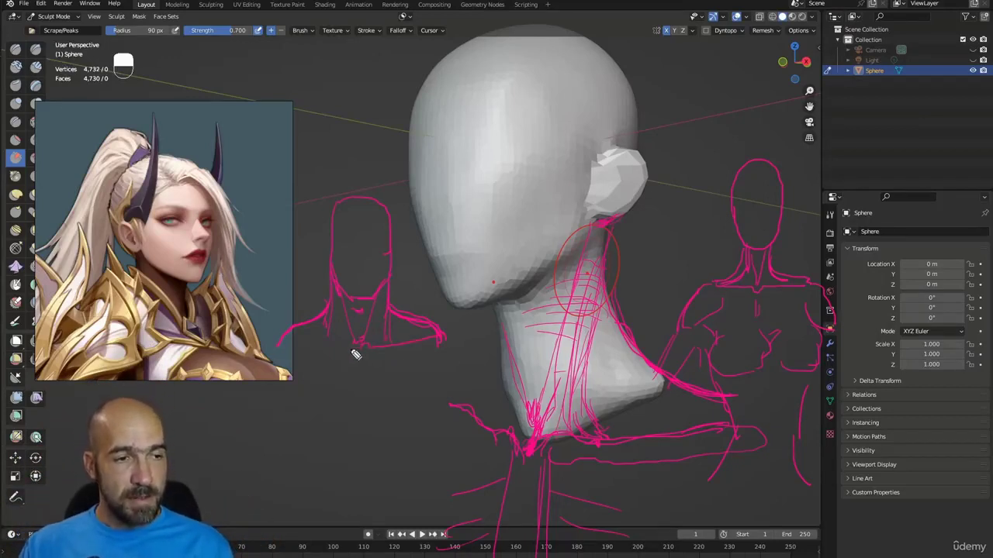
left_click_drag(351, 343, 279, 345)
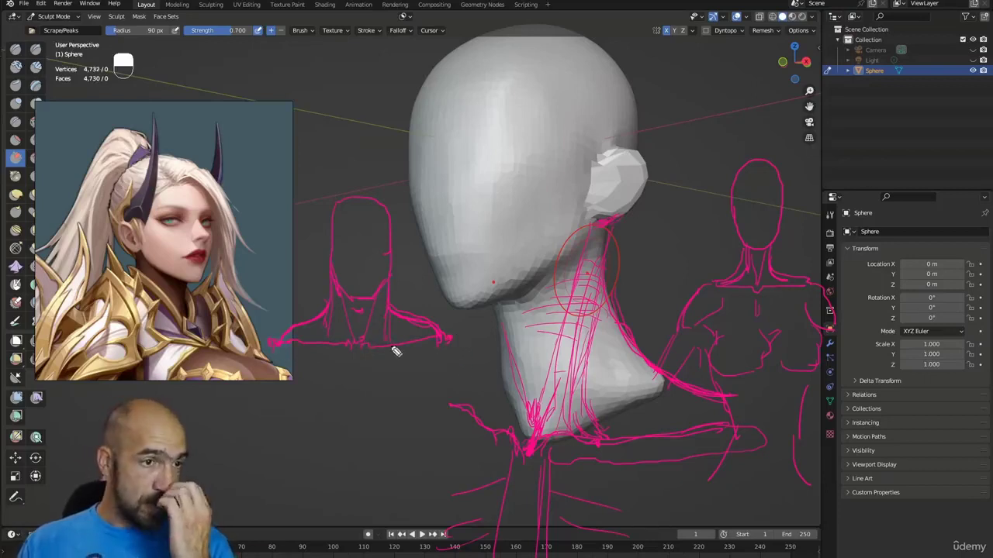
Add broad shoulders, the torso sides, the chest muscles with their center line, and facial features to the male sketch
mouse_move(275, 343)
left_mouse_down()
mouse_move(233, 363)
mouse_move(220, 402)
left_mouse_up()
left_click_drag(490, 349, 496, 392)
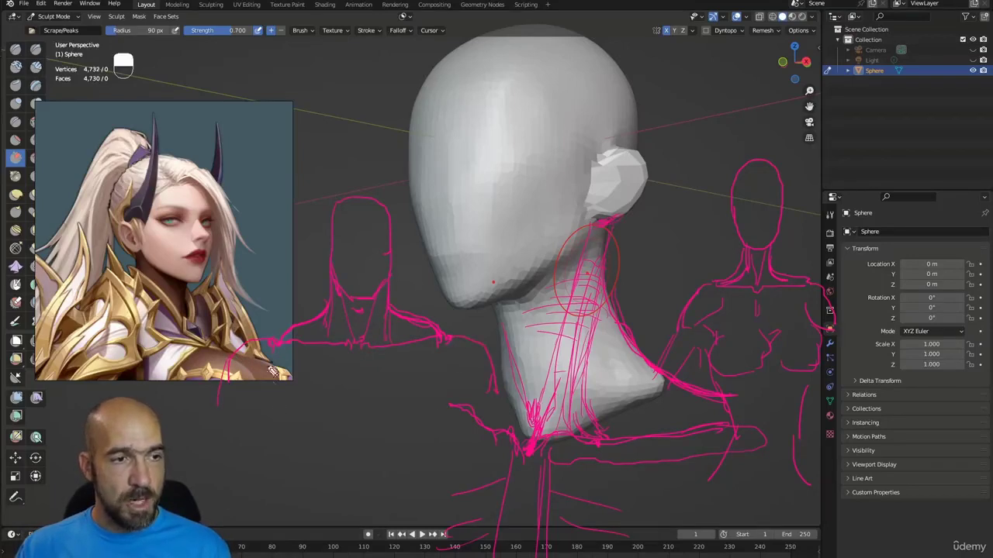
left_click_drag(242, 407, 289, 379)
left_click_drag(416, 356, 472, 414)
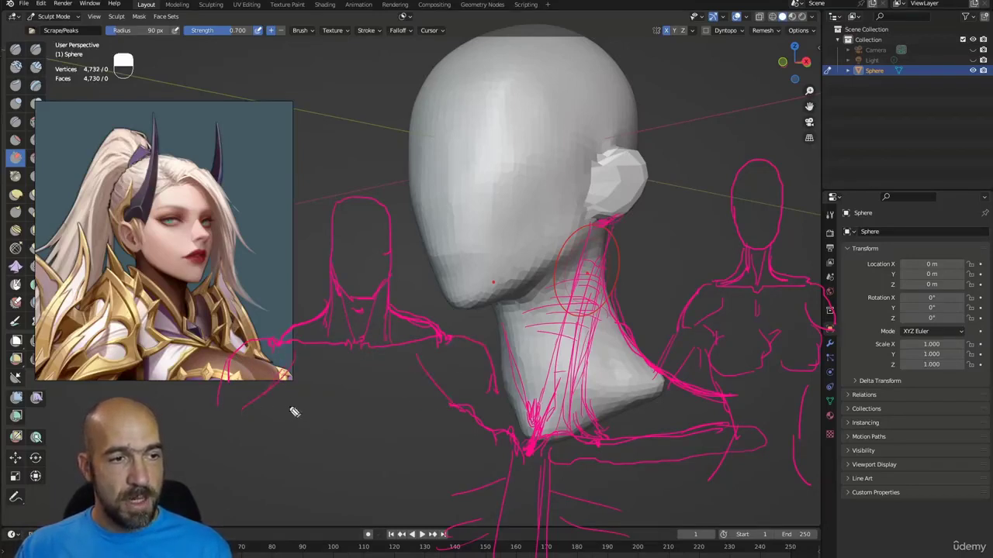
mouse_move(263, 404)
left_mouse_down()
mouse_move(277, 428)
mouse_move(458, 436)
left_mouse_up()
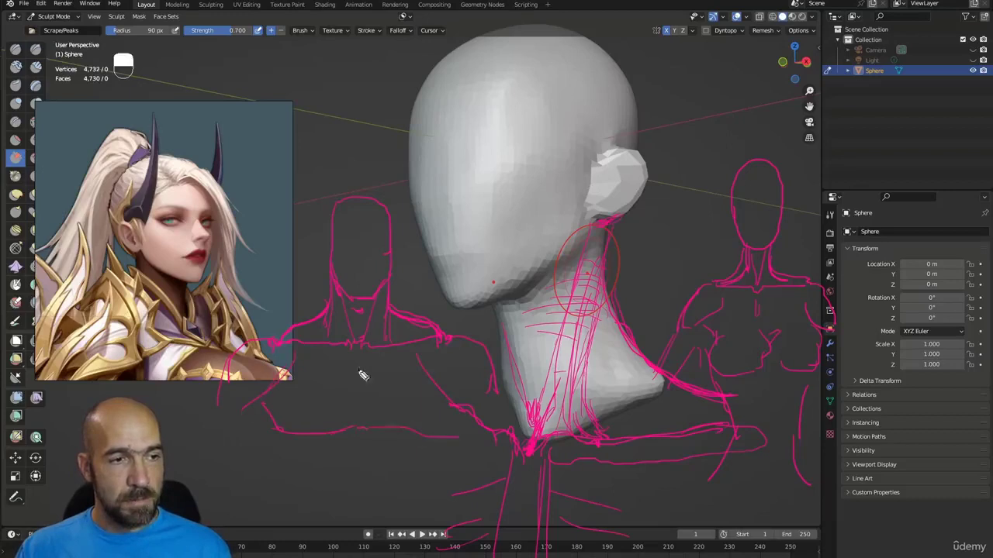
left_click_drag(359, 373, 367, 429)
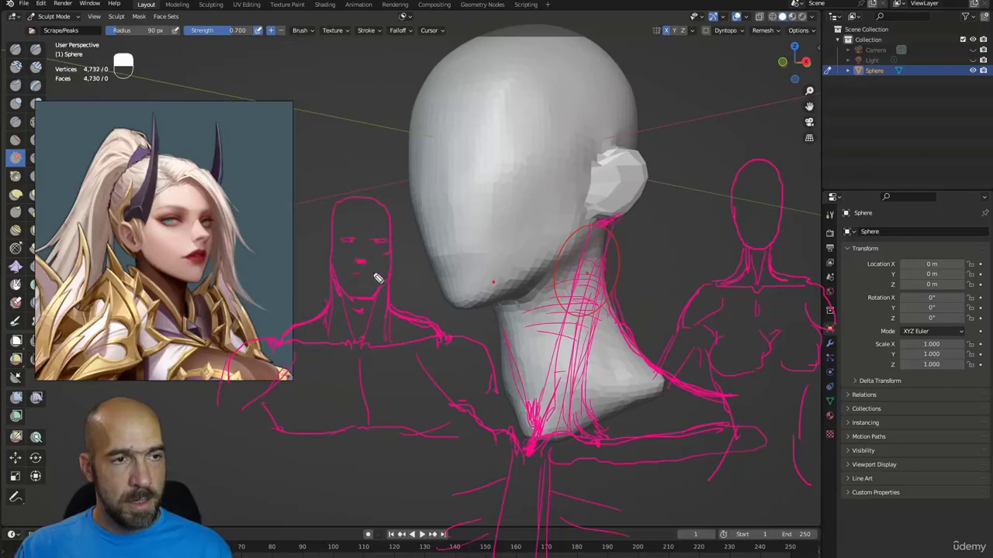
Add ears to the male head sketch and trace the neck edges on the character reference
left_click_drag(395, 239, 394, 259)
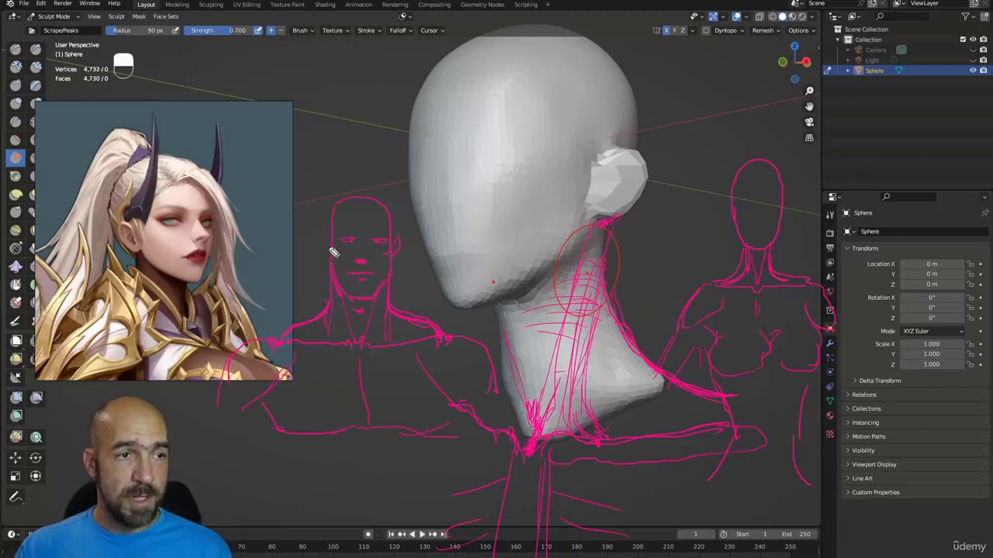
left_click_drag(332, 259, 334, 237)
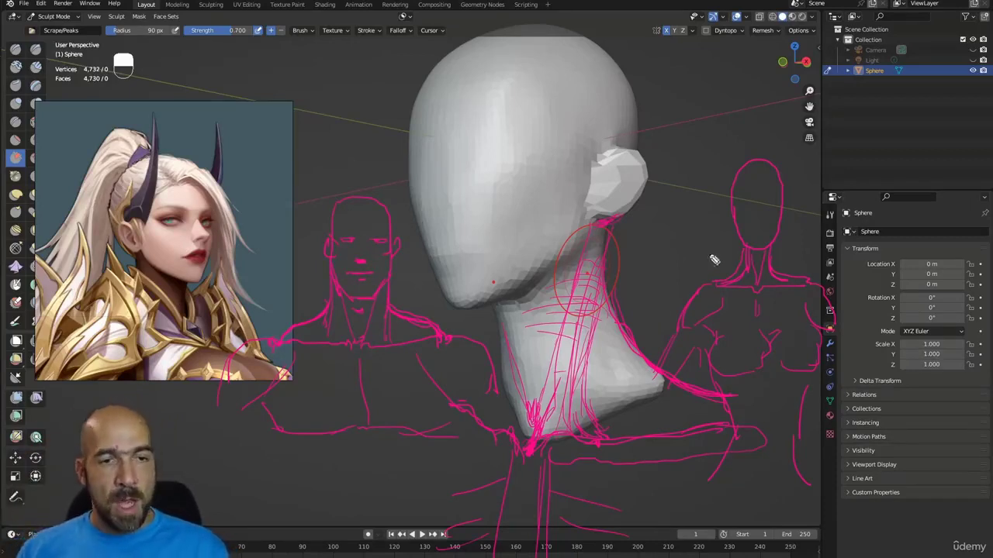
mouse_move(138, 259)
left_mouse_down()
mouse_move(140, 290)
mouse_move(186, 321)
left_mouse_up()
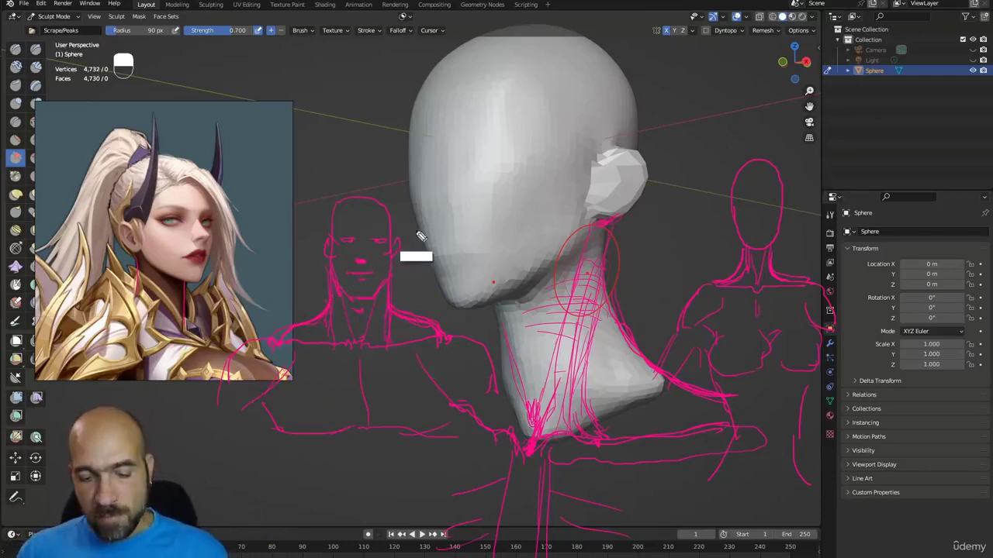
Clear all annotations and build up the muscles at the back of the neck with Clay Strips
key("ctrl+shift+7")
key("ctrl+shift+1")
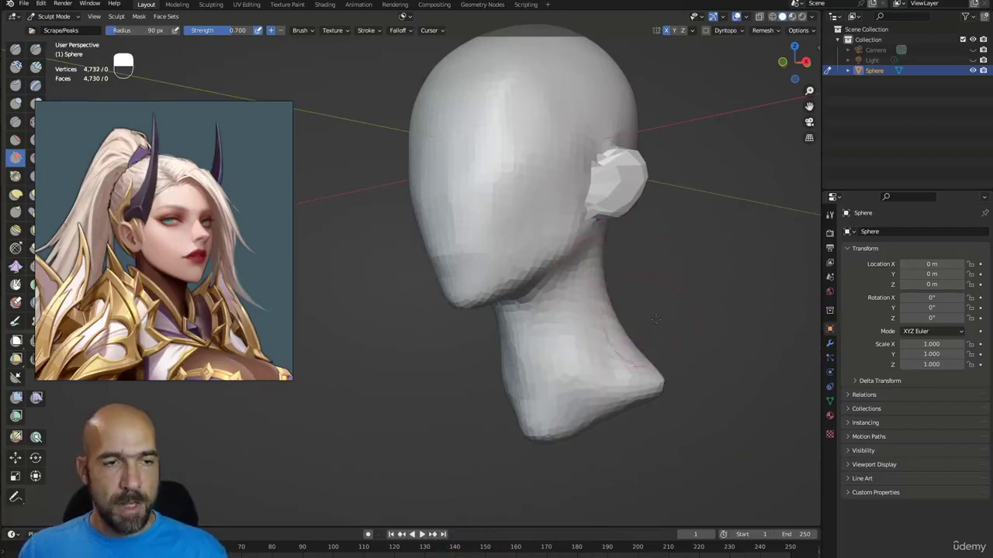
left_click_drag(610, 349, 660, 261, "alt")
key("2")
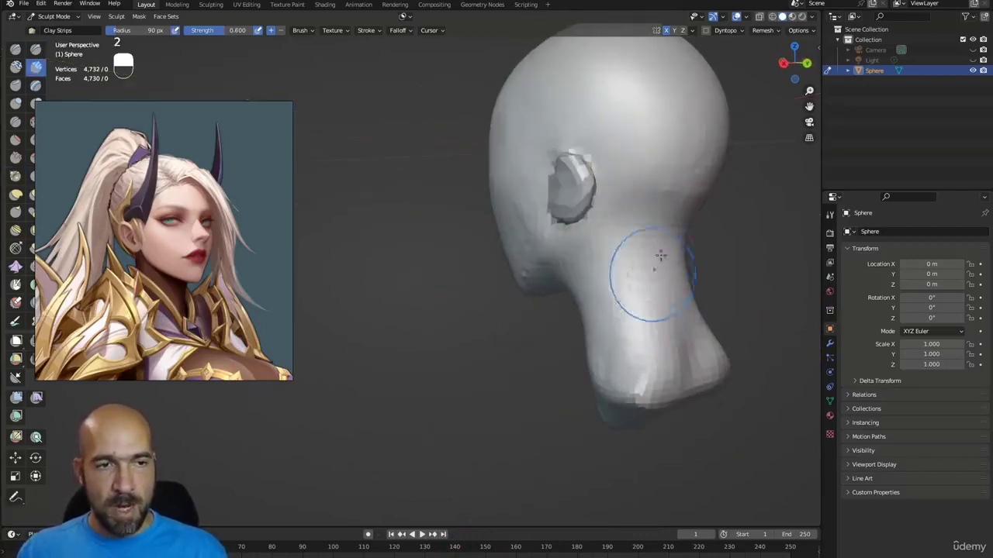
left_click_drag(644, 310, 658, 259, "alt")
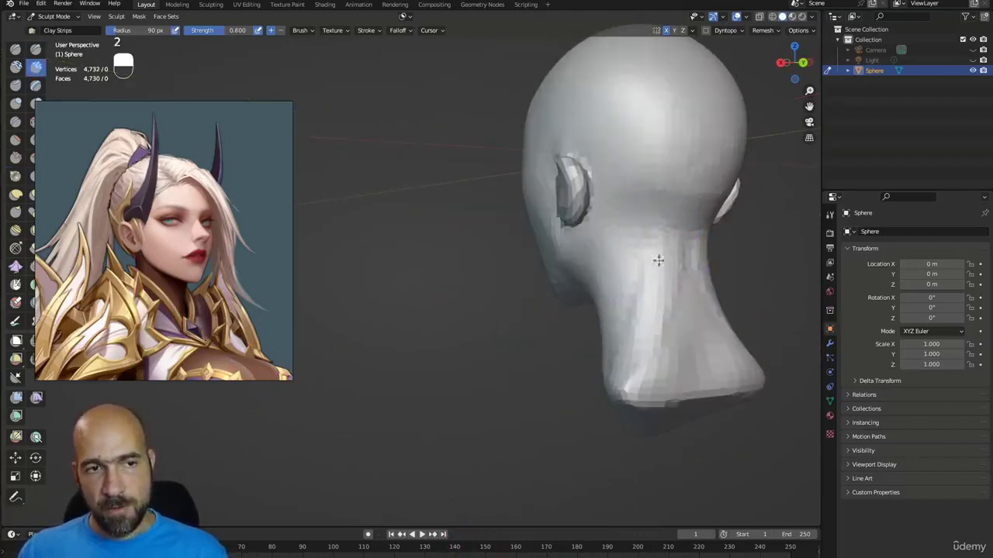
Shape the diagonal muscle along the side of the neck with Clay Strips and define its edges with Draw Sharp
mouse_move(640, 341)
left_mouse_down("alt")
mouse_move(584, 369)
mouse_move(564, 416)
left_mouse_up("alt")
key("1")
left_click_drag(539, 347, 573, 339, "alt")
key("2")
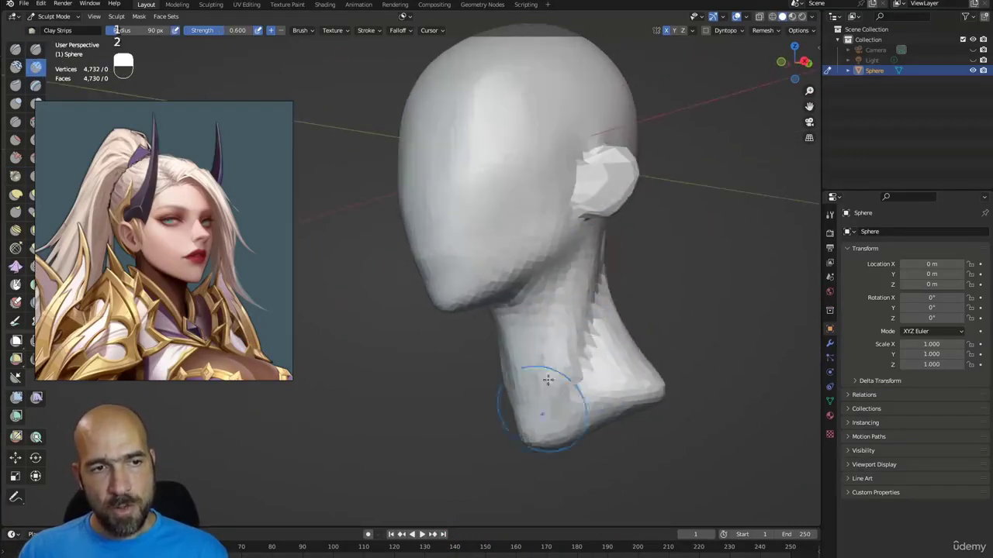
mouse_move(545, 387)
left_mouse_down()
mouse_move(596, 264)
mouse_move(552, 423)
mouse_move(616, 380)
mouse_move(571, 379)
mouse_move(578, 358)
mouse_move(601, 359)
mouse_move(585, 363)
mouse_move(638, 328)
mouse_move(572, 337)
left_mouse_up()
key("1")
mouse_move(576, 279)
left_mouse_down("ctrl")
mouse_move(532, 372)
mouse_move(593, 366)
mouse_move(518, 338)
left_mouse_up("ctrl")
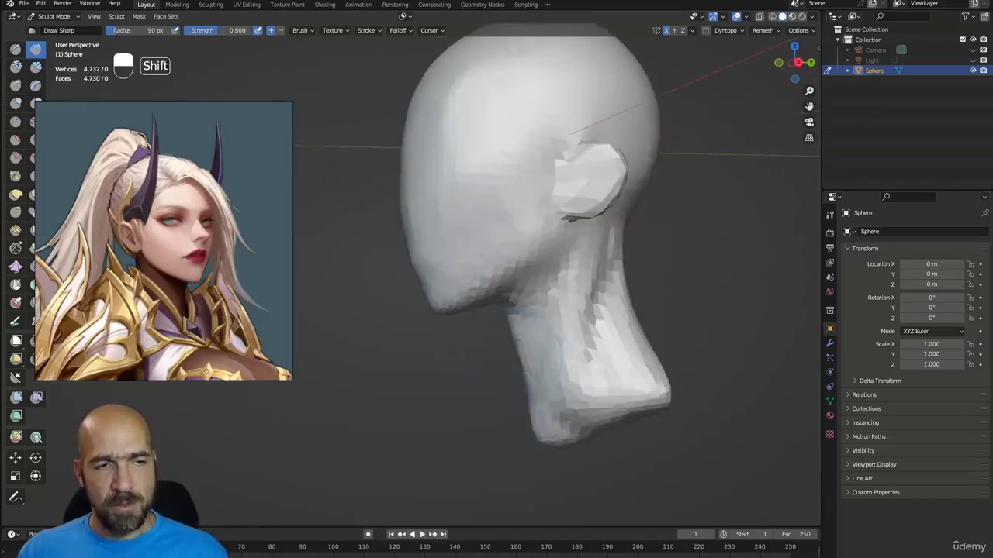
Carve the hollow at the base of the throat and adjust the front of the neck with Grab
mouse_move(532, 377)
left_mouse_down("alt")
mouse_move(554, 361)
mouse_move(520, 377)
left_mouse_up("alt")
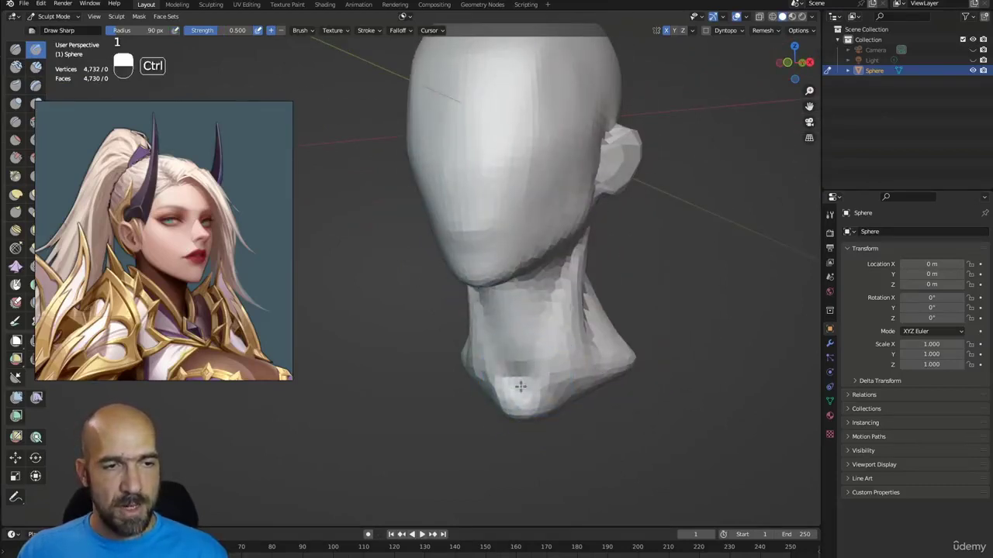
mouse_move(519, 399)
middle_mouse_down("alt")
mouse_move(565, 398)
mouse_move(505, 355)
middle_mouse_up("alt")
middle_click_drag(527, 307, 552, 245, "alt")
mouse_move(554, 336)
middle_mouse_down()
mouse_move(557, 327)
mouse_move(566, 351)
mouse_move(581, 354)
mouse_move(543, 421)
mouse_move(505, 454)
middle_mouse_up()
key("g")
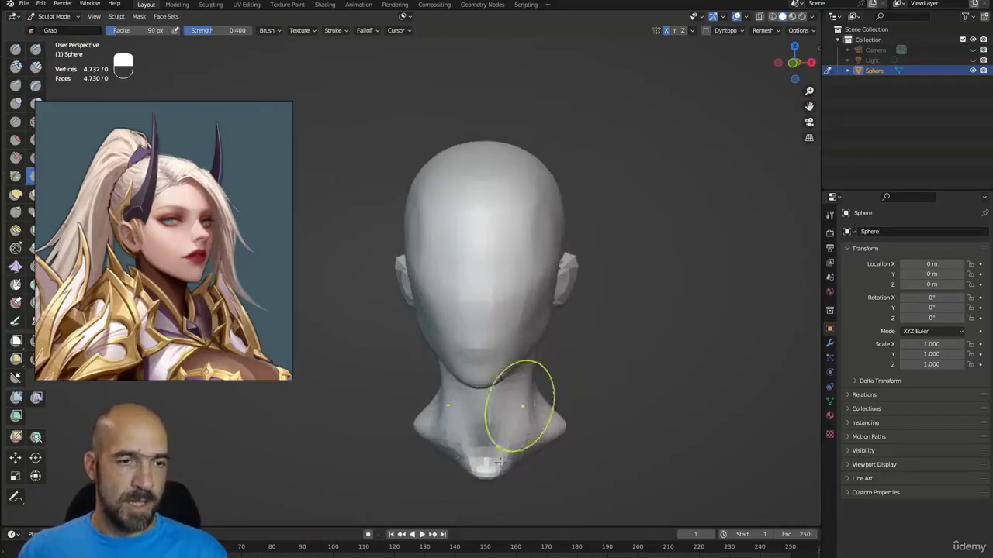
Carve the eye socket hollows across the upper face with the inverted Draw brush
mouse_move(559, 355)
middle_mouse_down("alt")
mouse_move(525, 406)
mouse_move(483, 354)
mouse_move(498, 344)
mouse_move(477, 274)
middle_mouse_up("alt")
key("x")
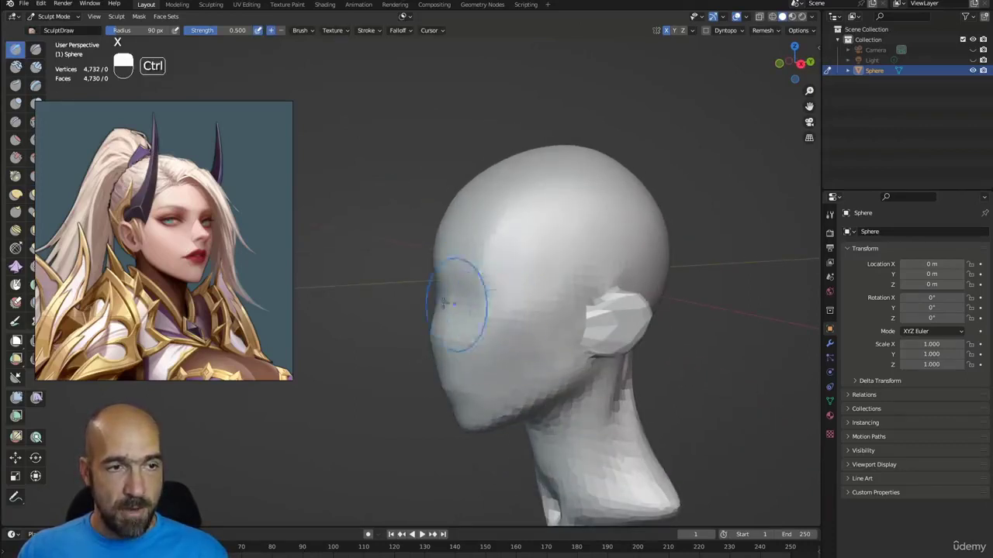
left_click_drag(444, 303, 513, 318, "ctrl")
mouse_move(465, 325)
middle_mouse_down("alt")
mouse_move(492, 308)
mouse_move(465, 328)
middle_mouse_up("alt")
middle_click_drag(489, 395, 540, 326, "alt")
middle_click_drag(510, 183, 511, 218, "alt+shift")
mouse_move(543, 168)
middle_mouse_down("alt")
mouse_move(532, 219)
mouse_move(484, 237)
middle_mouse_up("alt")
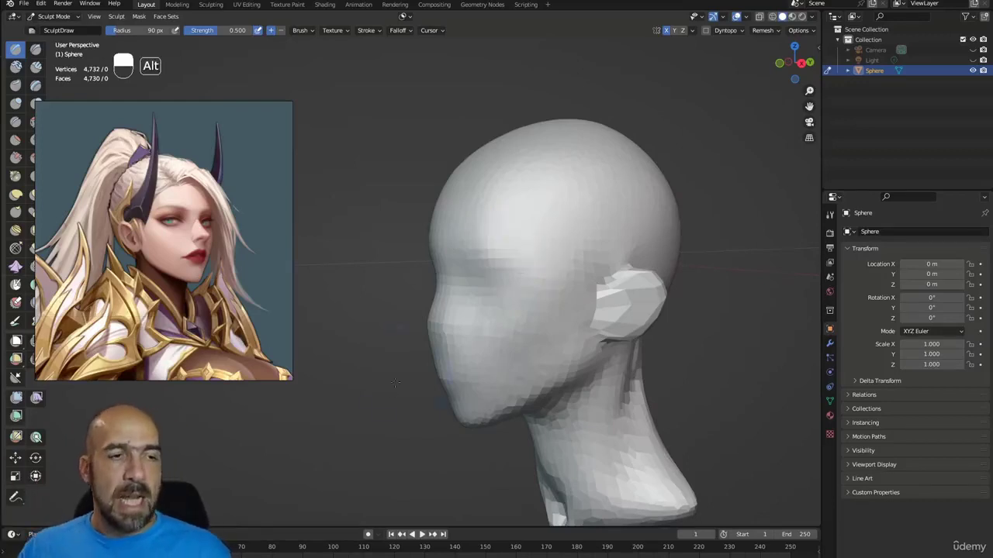
Enlarge the Grab brush to 151 px and reshape the middle of the face in side profile
left_click_drag(395, 372, 470, 381, "alt")
left_click_drag(464, 384, 457, 369, "ctrl+alt")
left_click_drag(463, 368, 445, 364, "alt")
key("1")
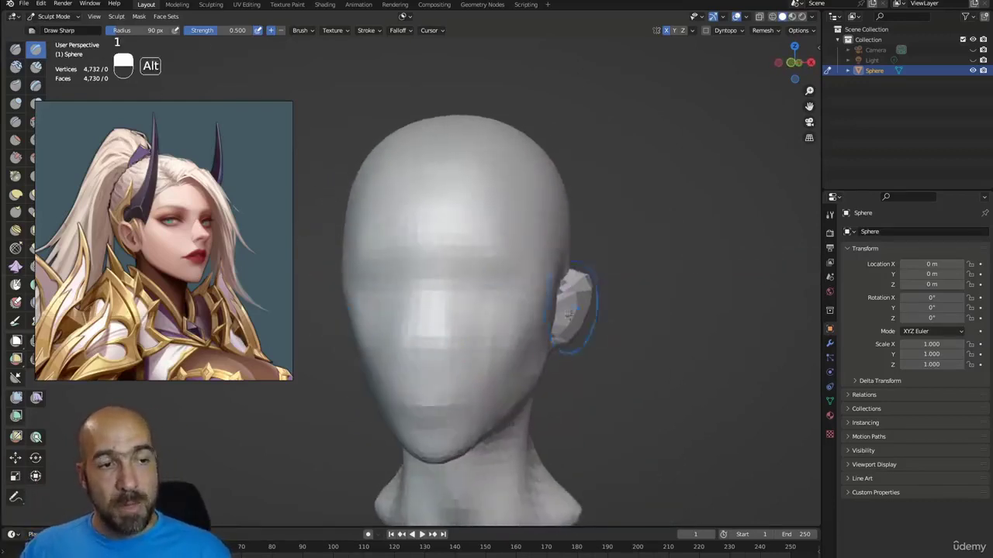
mouse_move(572, 313)
left_mouse_down("alt")
mouse_move(472, 309)
mouse_move(459, 320)
left_mouse_up("alt")
key("g")
key("bracketright")
key("bracketright")
key("bracketright")
key("bracketright")
key("bracketright")
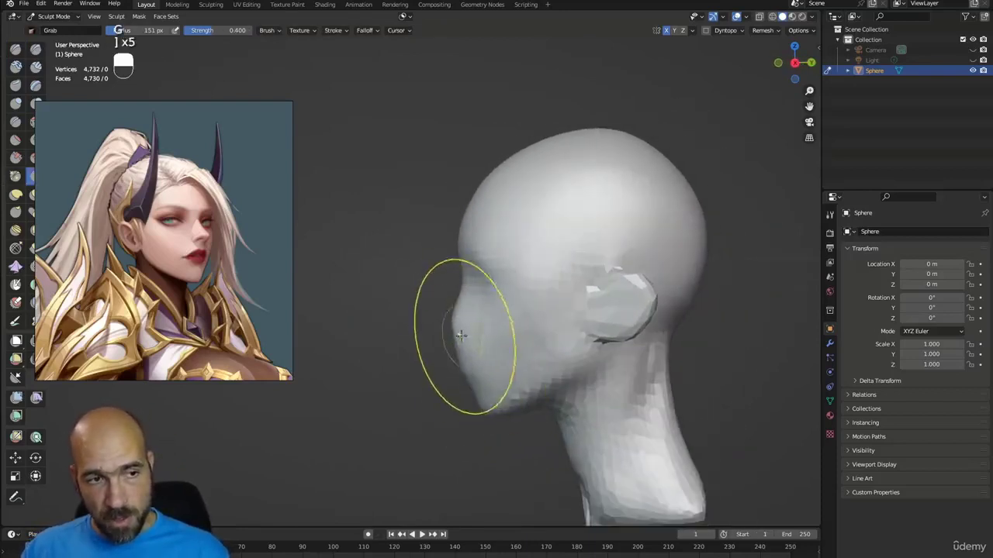
left_click_drag(462, 335, 455, 334)
left_click_drag(459, 334, 474, 339)
Pull the nose forward with Grab and sharpen the inner eye sockets beside its bridge with Draw Sharp
mouse_move(486, 359)
left_mouse_down("alt")
mouse_move(502, 351)
mouse_move(498, 339)
left_mouse_up("alt")
mouse_move(498, 338)
left_mouse_down("alt")
mouse_move(489, 386)
mouse_move(479, 366)
mouse_move(472, 370)
mouse_move(496, 318)
mouse_move(490, 295)
mouse_move(472, 344)
mouse_move(501, 289)
mouse_move(471, 397)
mouse_move(435, 396)
mouse_move(448, 381)
mouse_move(483, 385)
mouse_move(402, 383)
left_mouse_up("alt")
key("1")
key("g")
left_click_drag(431, 351, 440, 334)
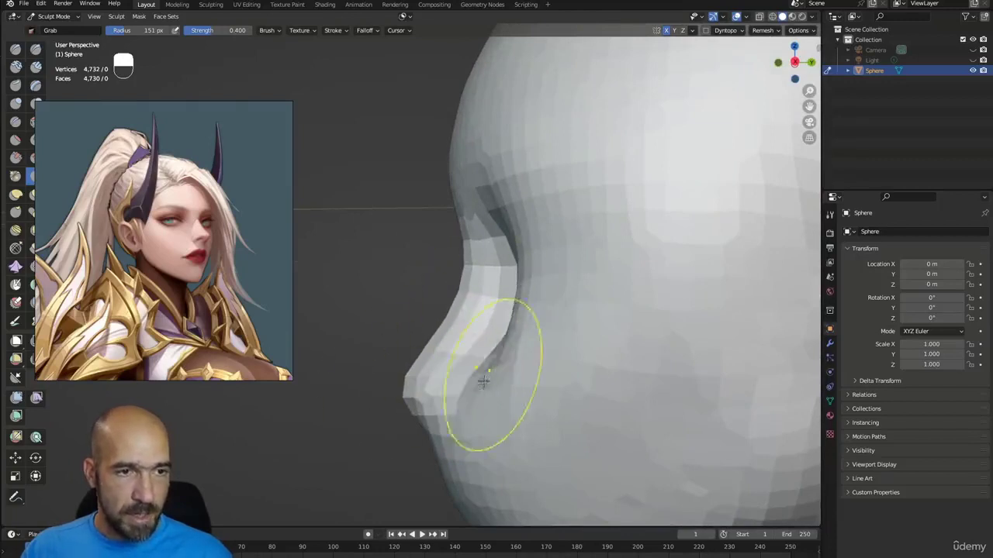
left_click_drag(489, 396, 489, 419)
Refine the nose tip and the underside of the nose in side profile with Grab
left_click_drag(450, 461, 488, 447, "alt")
left_click_drag(488, 448, 495, 412, "alt+shift")
left_click_drag(495, 412, 442, 405, "alt")
left_click_drag(442, 405, 516, 327, "ctrl+alt")
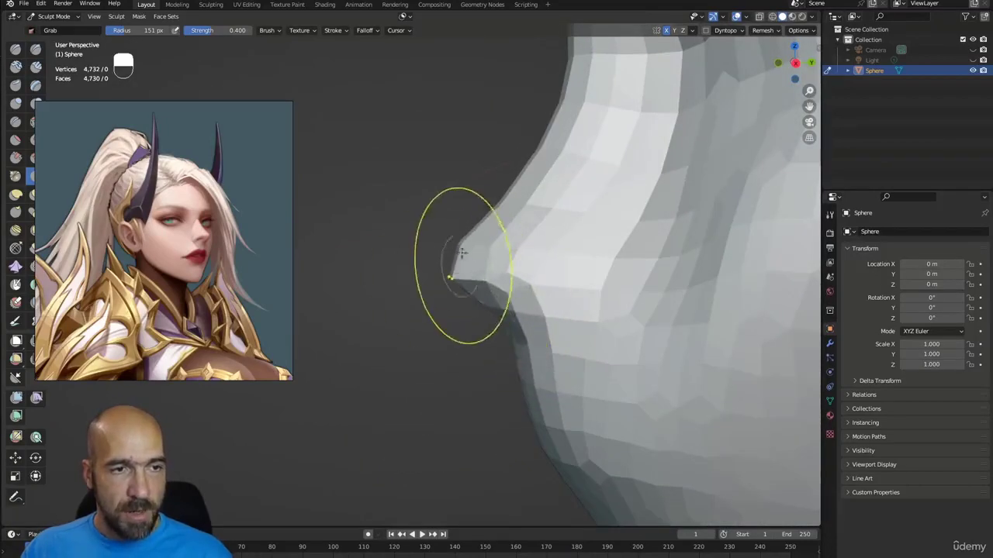
mouse_move(505, 259)
left_mouse_down("alt")
mouse_move(550, 270)
mouse_move(540, 284)
mouse_move(567, 293)
left_mouse_up("alt")
mouse_move(549, 330)
left_mouse_down("alt")
mouse_move(581, 326)
mouse_move(550, 334)
mouse_move(545, 348)
mouse_move(554, 341)
mouse_move(523, 343)
mouse_move(558, 272)
left_mouse_up("alt")
Build up the cheeks beside the nose with Clay Strips and smooth them into the face
key("2")
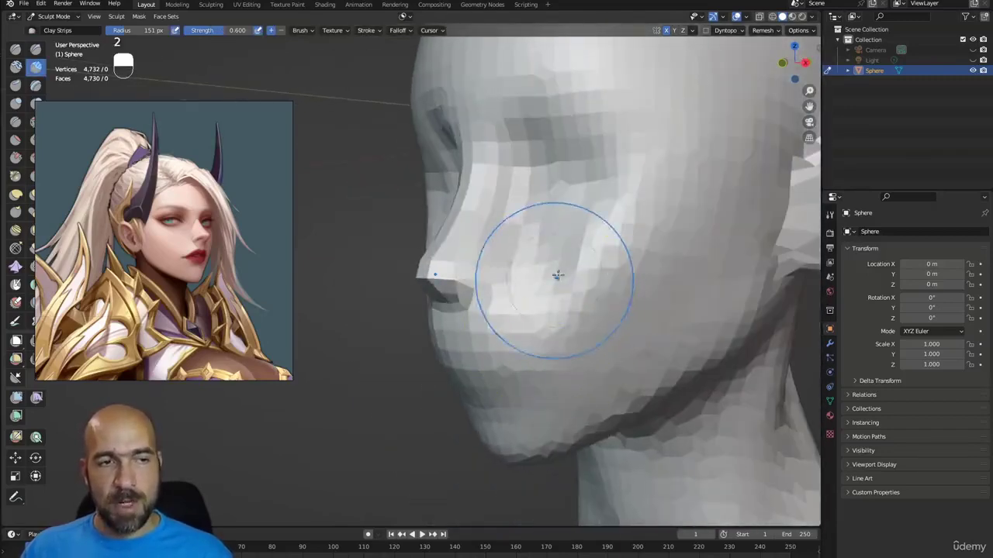
mouse_move(605, 231)
left_mouse_down("shift")
mouse_move(607, 316)
mouse_move(536, 369)
mouse_move(442, 370)
mouse_move(470, 373)
mouse_move(505, 333)
mouse_move(492, 310)
left_mouse_up("shift")
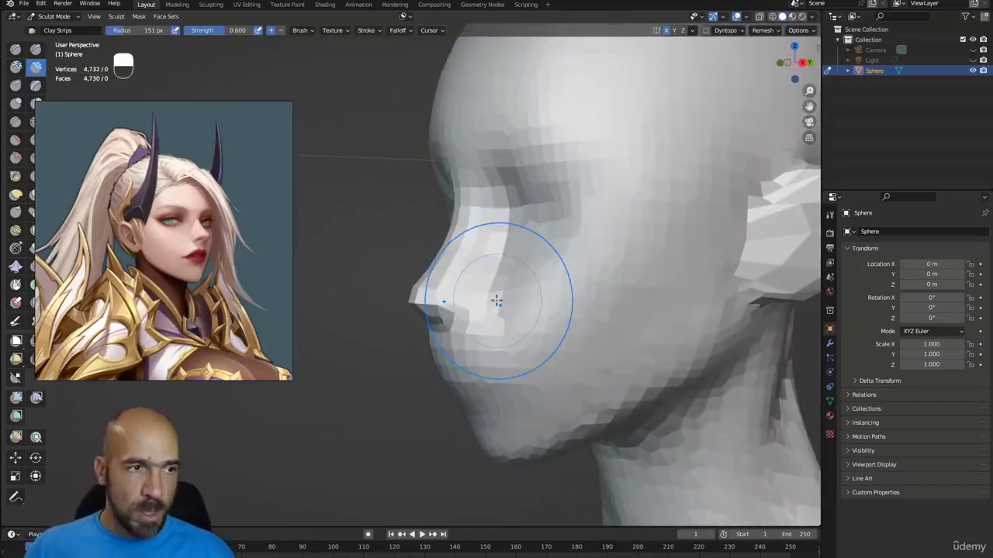
left_click_drag(532, 281, 530, 298, "alt")
Define the mouth area and the dip above the chin with Draw Sharp
key("ctrl+1")
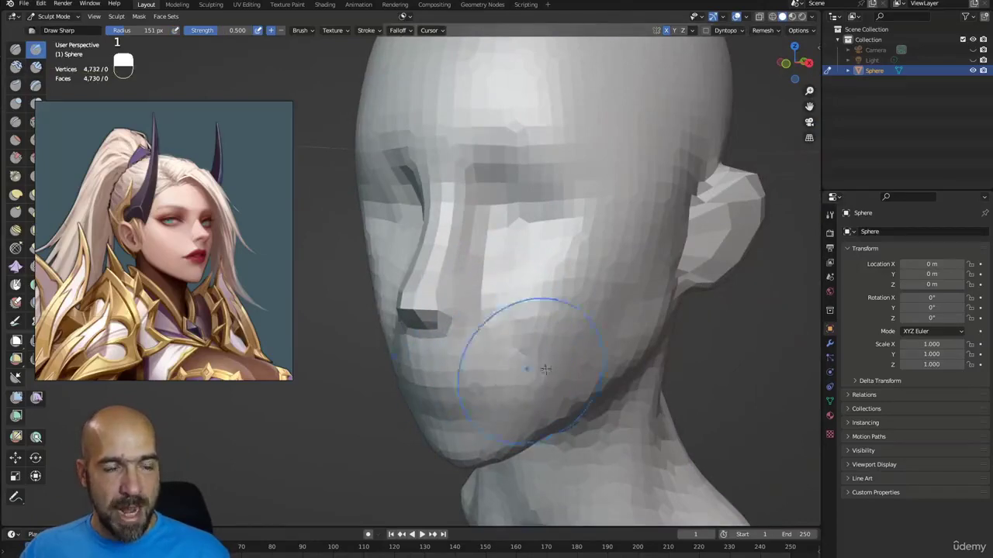
mouse_move(510, 388)
left_mouse_down("alt")
mouse_move(470, 361)
mouse_move(583, 394)
left_mouse_up("alt")
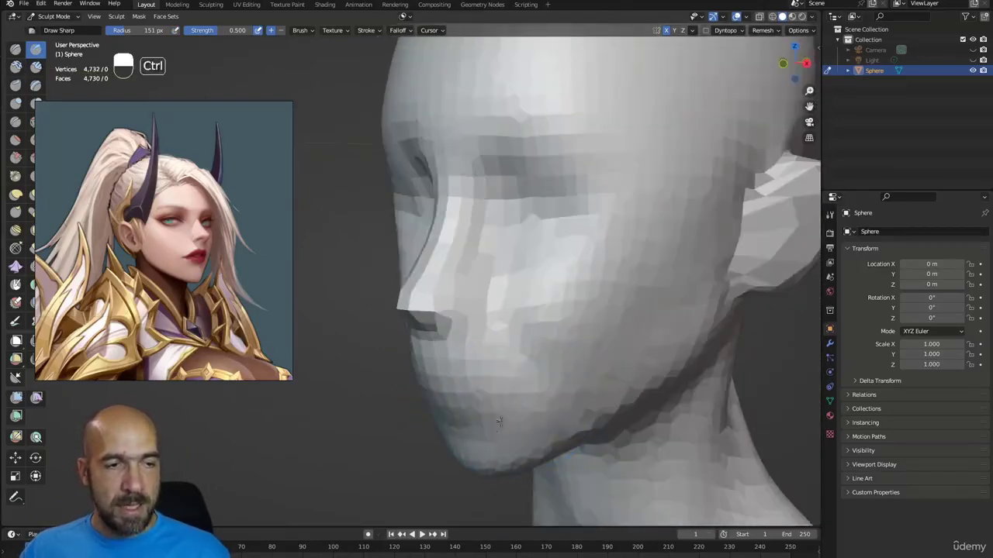
mouse_move(496, 427)
left_mouse_down("alt")
mouse_move(564, 394)
mouse_move(532, 373)
mouse_move(491, 409)
mouse_move(469, 291)
left_mouse_up("alt")
Refine the side profile of the face, forehead and crown with Grab, undoing one unwanted change along the way
key("g")
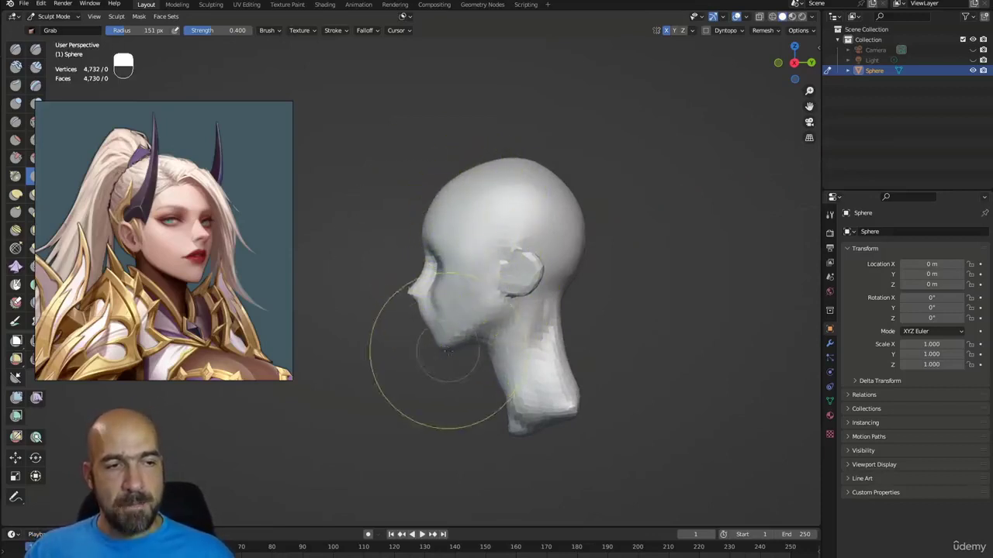
mouse_move(452, 346)
left_mouse_down("ctrl+alt")
mouse_move(460, 380)
mouse_move(468, 344)
mouse_move(497, 348)
mouse_move(481, 345)
mouse_move(465, 311)
mouse_move(504, 307)
mouse_move(511, 294)
left_mouse_up("ctrl+alt")
key("ctrl+z")
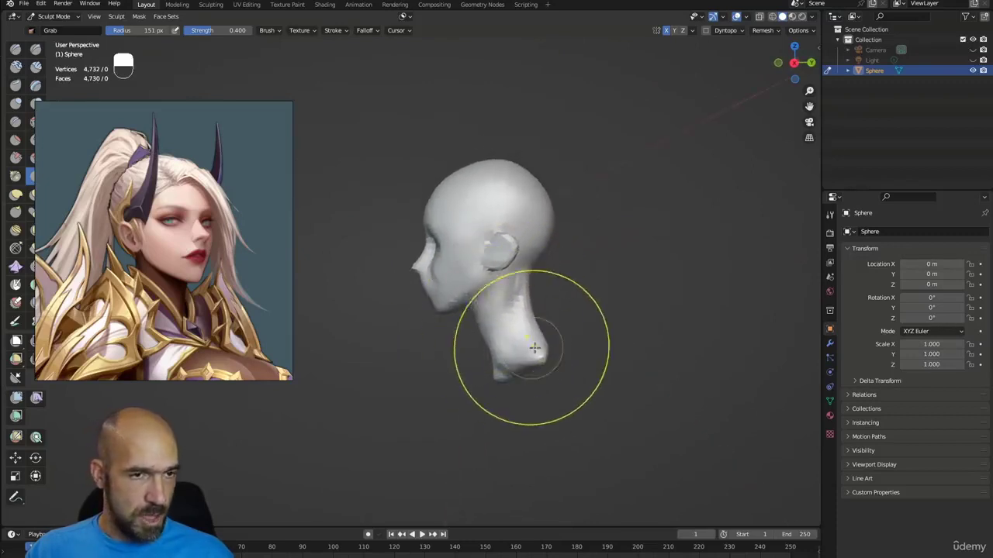
mouse_move(542, 349)
left_mouse_down("ctrl+alt")
mouse_move(549, 320)
mouse_move(515, 369)
mouse_move(551, 370)
left_mouse_up("ctrl+alt")
mouse_move(467, 343)
left_mouse_down("alt")
mouse_move(486, 331)
mouse_move(482, 356)
mouse_move(472, 333)
left_mouse_up("alt")
left_click_drag(429, 284, 436, 284)
left_click_drag(434, 230, 450, 225)
left_click_drag(464, 192, 487, 179)
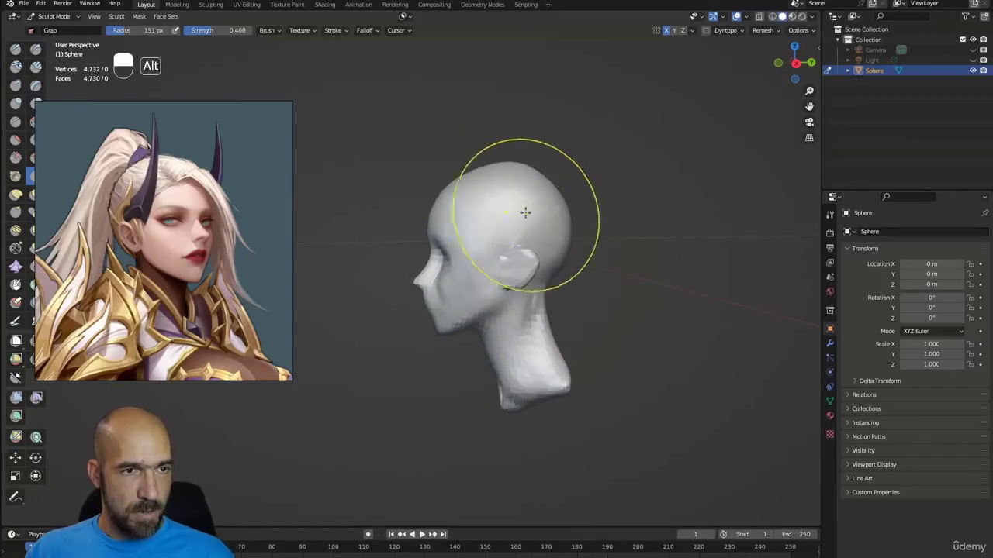
Annotate the front face plane from the temples down to the chin, hatching the side planes of the head
mouse_move(523, 235)
left_mouse_down("ctrl+alt")
mouse_move(484, 218)
mouse_move(611, 250)
mouse_move(614, 291)
mouse_move(629, 255)
mouse_move(612, 262)
mouse_move(616, 251)
left_mouse_up("ctrl+alt")
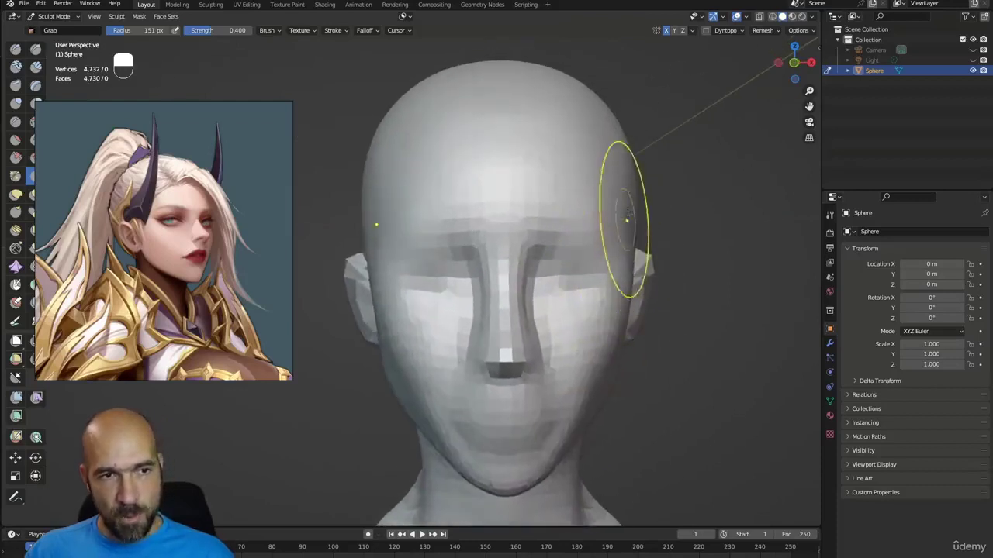
mouse_move(623, 250)
left_mouse_down("alt")
mouse_move(607, 258)
mouse_move(612, 268)
mouse_move(620, 194)
left_mouse_up("alt")
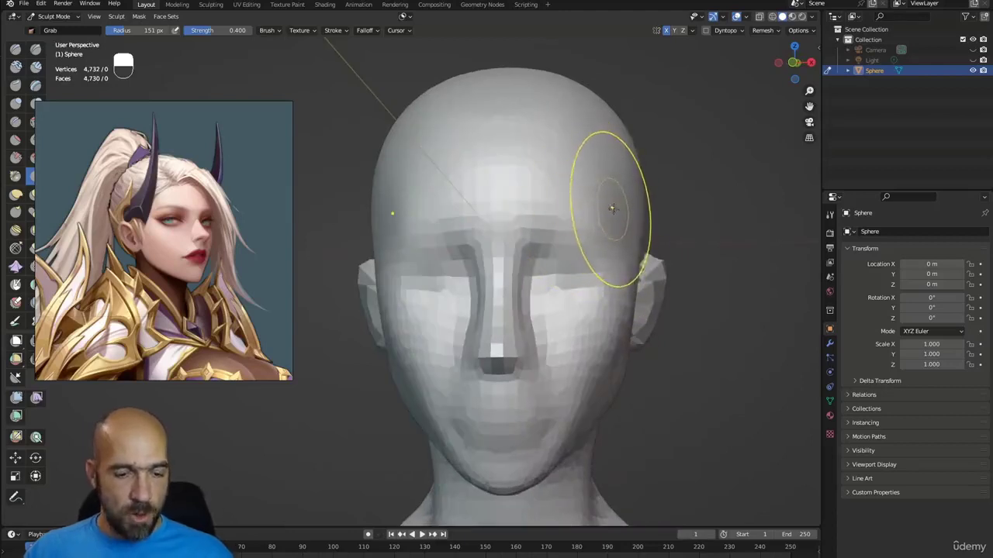
key("ctrl+shift+7")
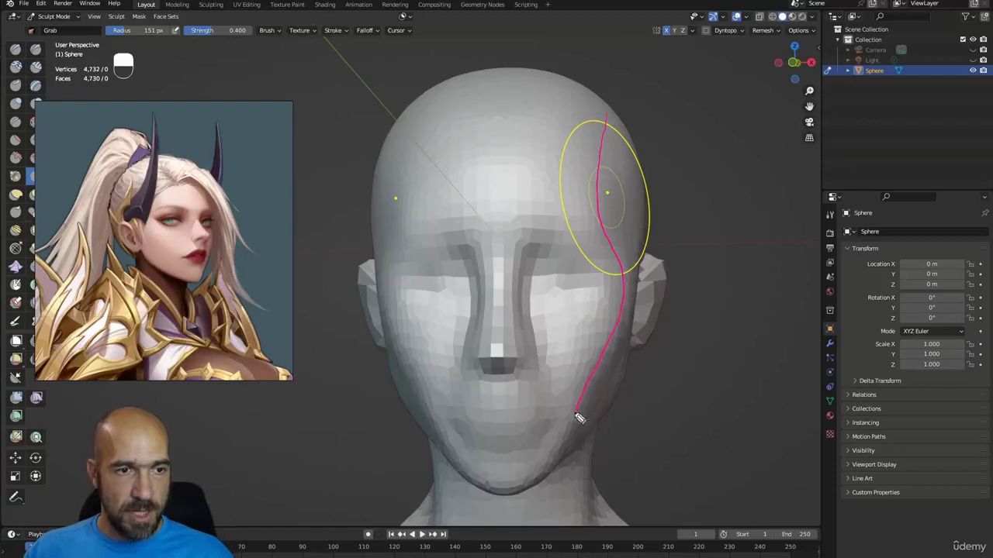
left_click_drag(418, 117, 415, 212)
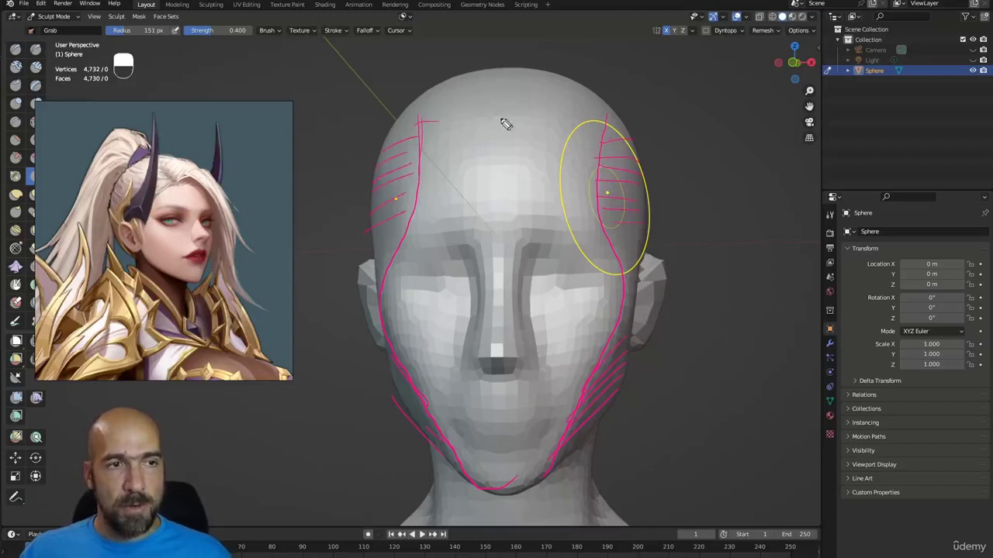
Hatch the forehead plane between the two temple lines with curved annotation strokes
mouse_move(419, 121)
left_mouse_down()
mouse_move(514, 116)
mouse_move(582, 128)
left_mouse_up()
left_click_drag(425, 155, 576, 154)
mouse_move(423, 184)
left_mouse_down()
mouse_move(531, 165)
mouse_move(582, 178)
left_mouse_up()
left_click_drag(434, 204, 598, 205)
left_click_drag(489, 152, 559, 160)
left_click_drag(596, 145, 541, 130)
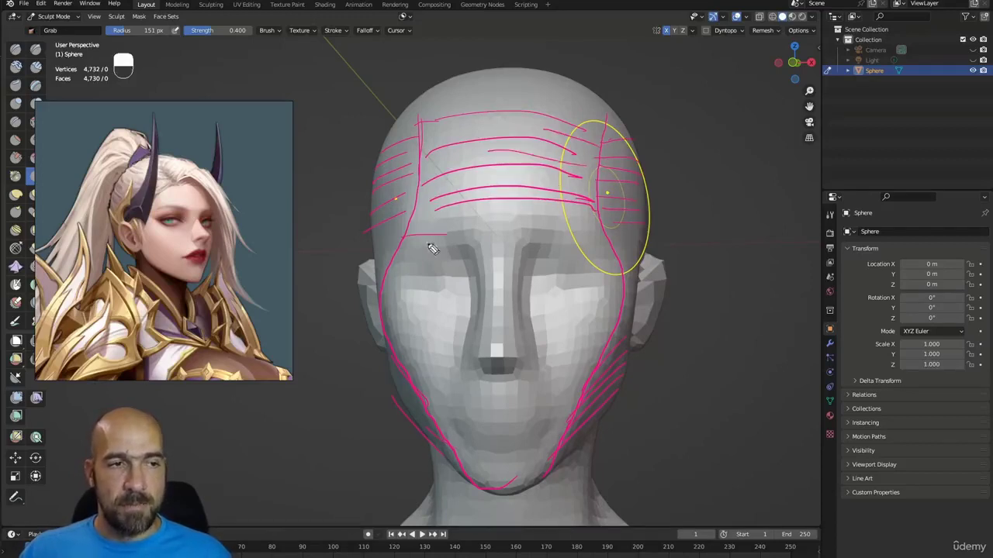
Sketch the brows, eyes, nostrils and lips over the face as annotations and erase the whole drawing
left_click_drag(429, 195, 578, 206)
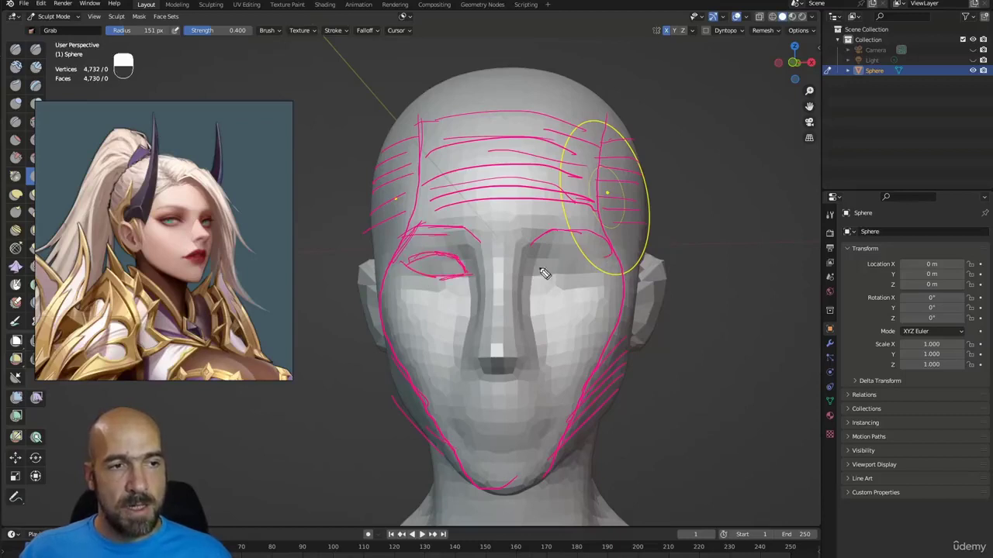
left_click_drag(577, 277, 573, 279)
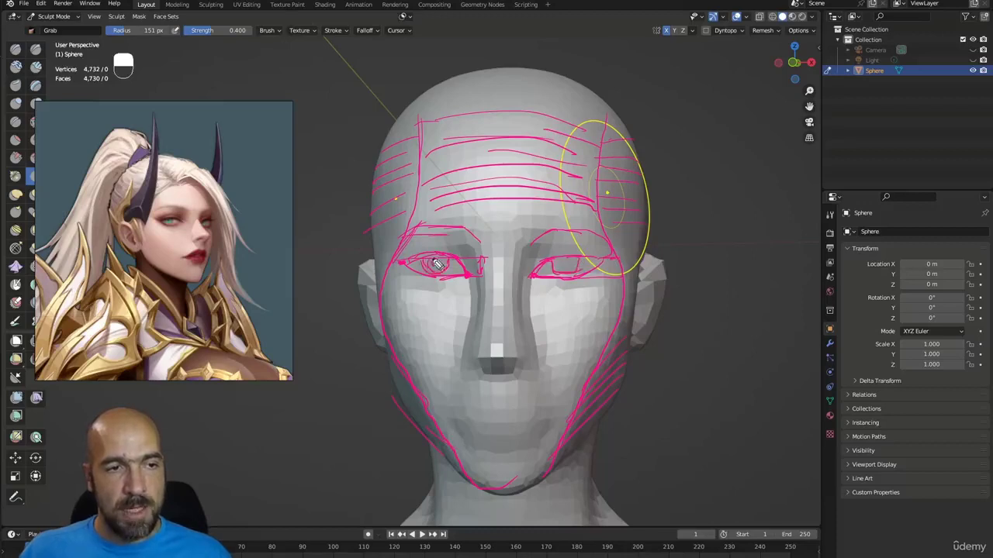
mouse_move(474, 348)
left_mouse_down()
mouse_move(474, 358)
mouse_move(486, 356)
left_mouse_up()
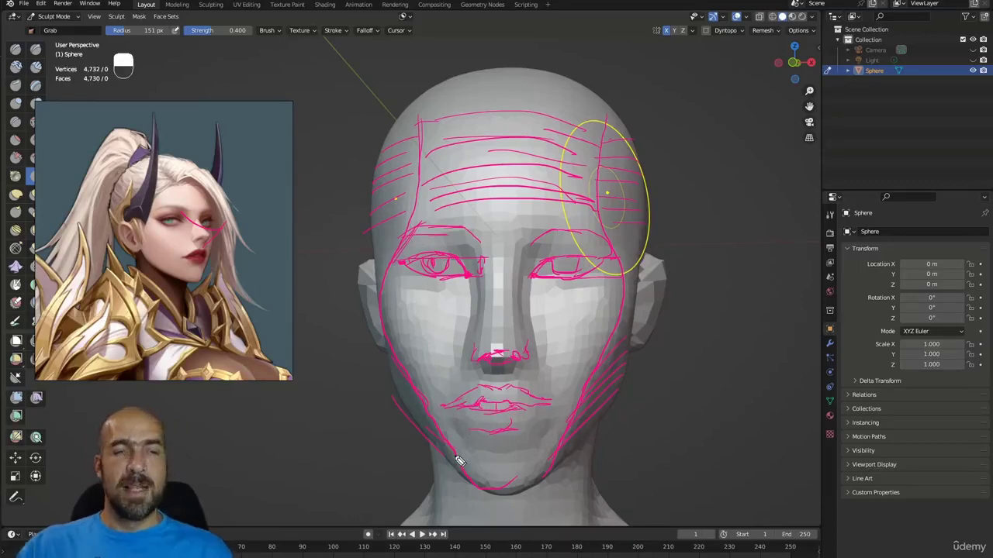
key("Delete")
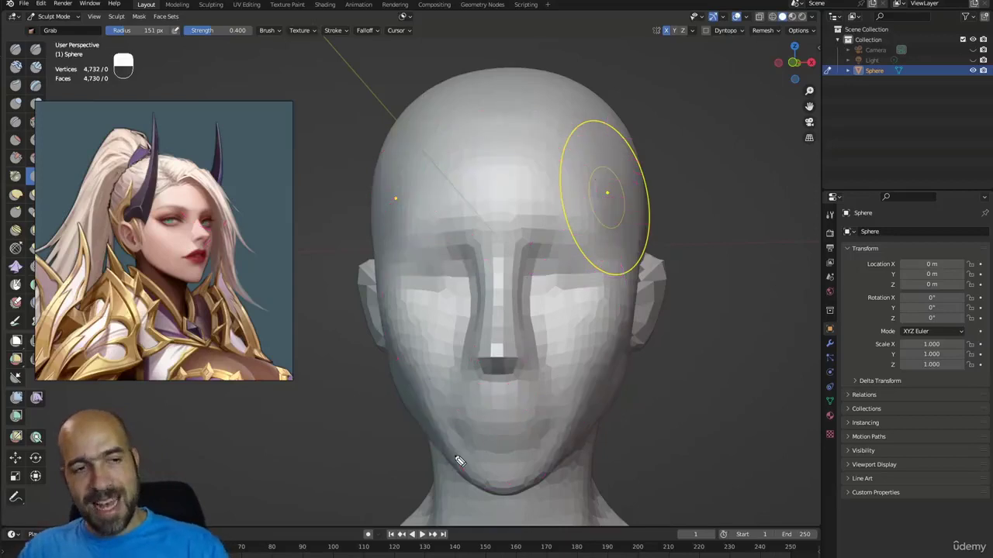
Carve the eye sockets and the crease beneath the brows with Draw Sharp at a 97 px radius
left_click_drag(624, 301, 562, 330, "alt")
left_click_drag(586, 341, 596, 307, "ctrl+alt")
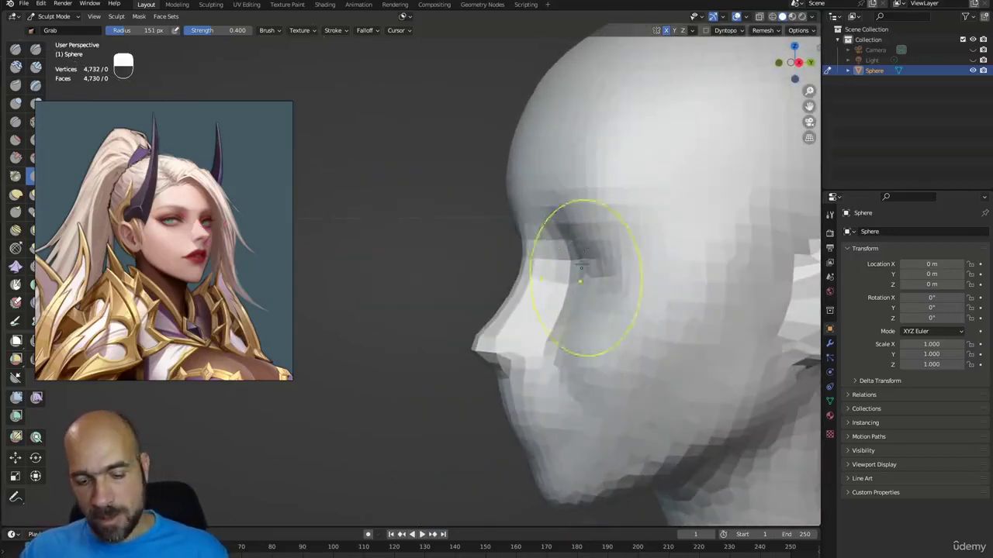
key("2")
key("bracketleft")
key("bracketleft")
key("bracketleft")
key("bracketleft")
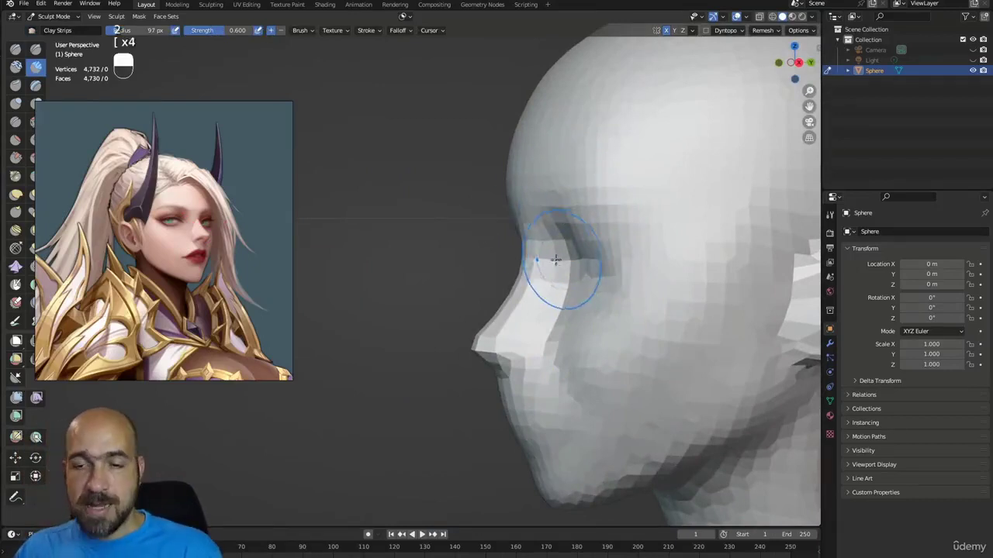
mouse_move(534, 264)
left_mouse_down("alt")
mouse_move(594, 269)
mouse_move(567, 259)
left_mouse_up("alt")
key("1")
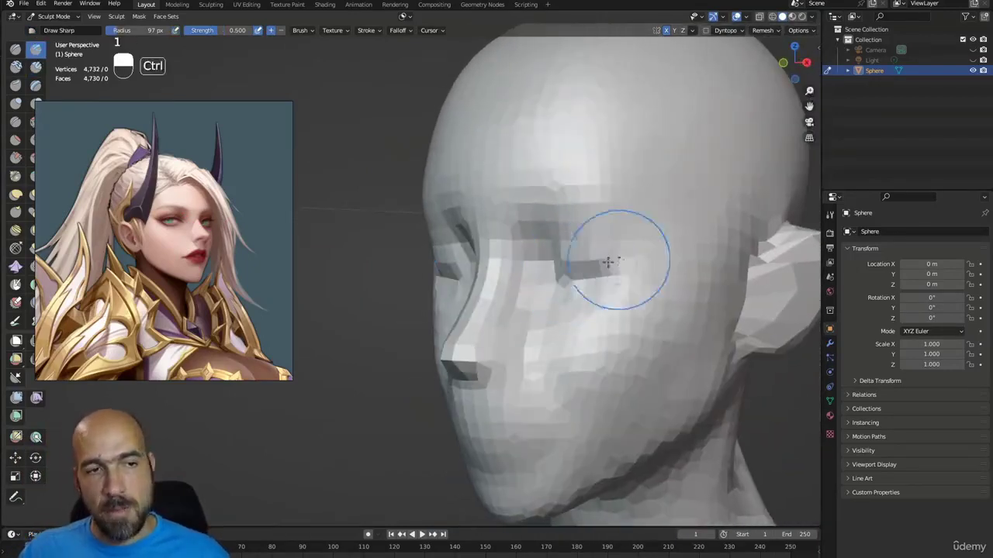
mouse_move(557, 218)
left_mouse_down("ctrl")
mouse_move(629, 224)
mouse_move(544, 233)
left_mouse_up("ctrl")
mouse_move(534, 191)
left_mouse_down("ctrl")
mouse_move(635, 210)
mouse_move(591, 236)
left_mouse_up("ctrl")
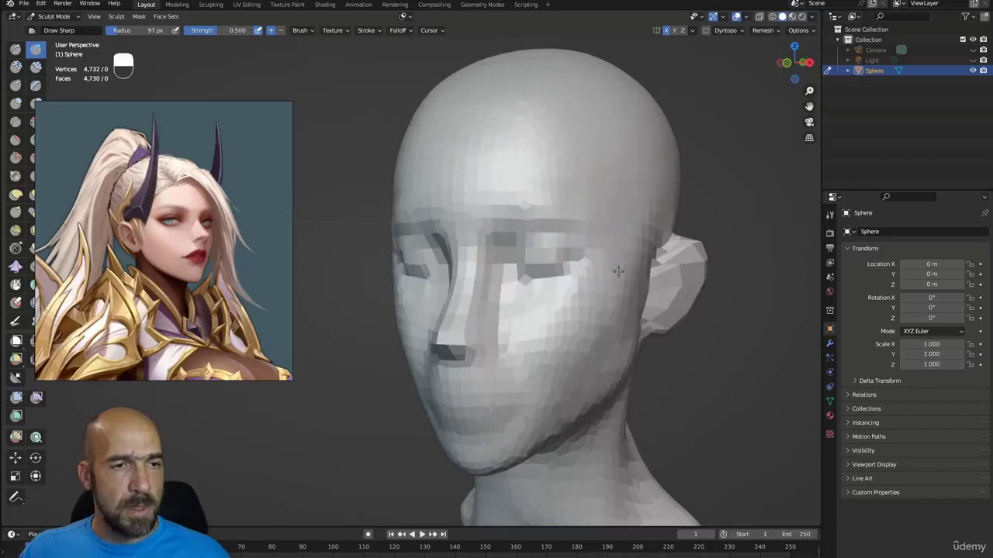
key("shift")
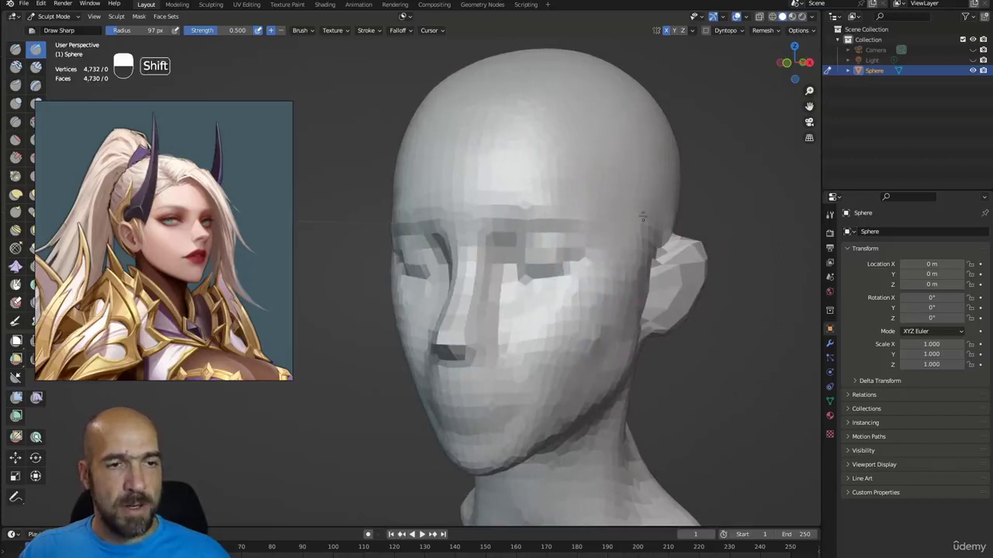
Pull out the nostril wings with Grab to widen the base of the nose
left_click_drag(642, 219, 496, 261, "alt")
left_click_drag(496, 380, 620, 318, "alt+shift")
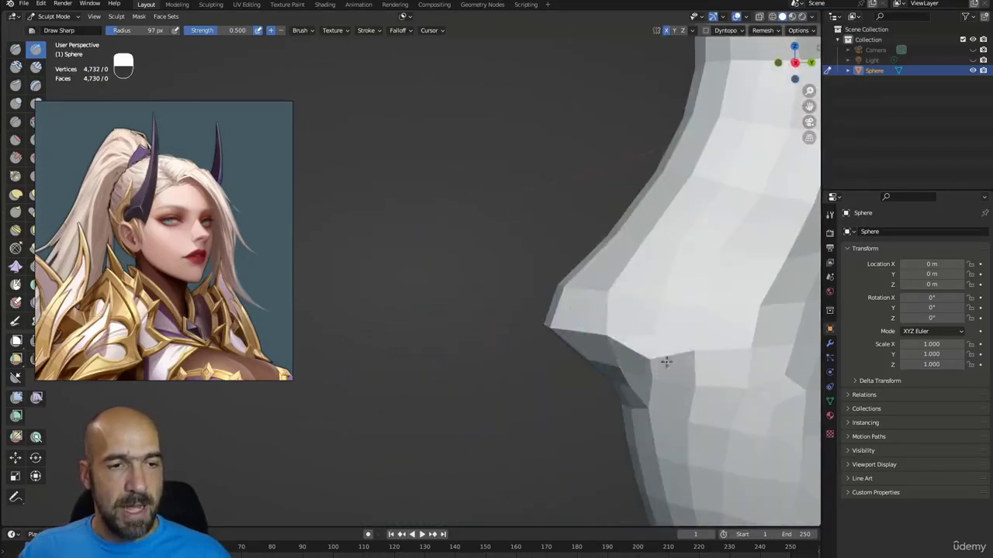
key("g")
mouse_move(643, 361)
left_mouse_down()
mouse_move(643, 372)
mouse_move(664, 370)
mouse_move(633, 325)
mouse_move(488, 344)
left_mouse_up()
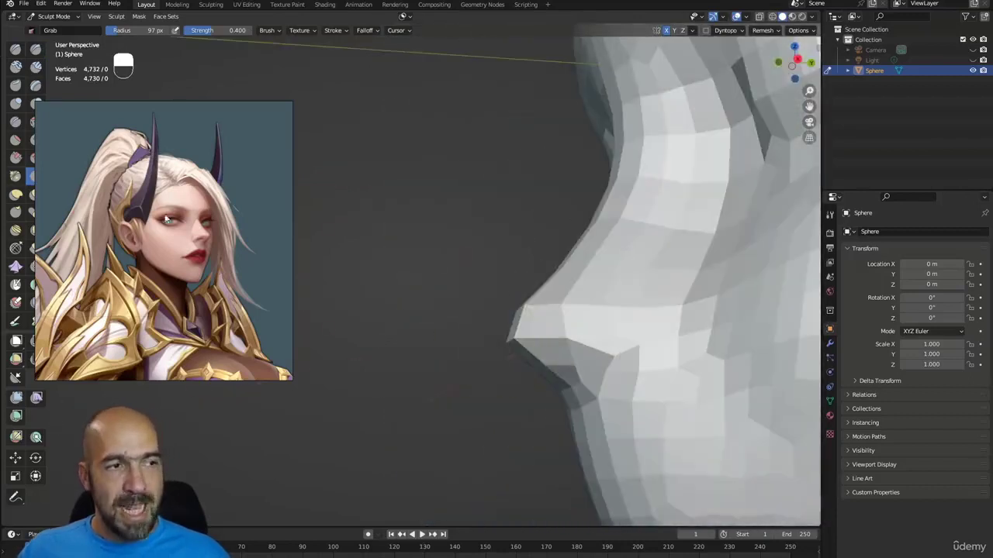
left_click_drag(583, 308, 571, 334, "alt")
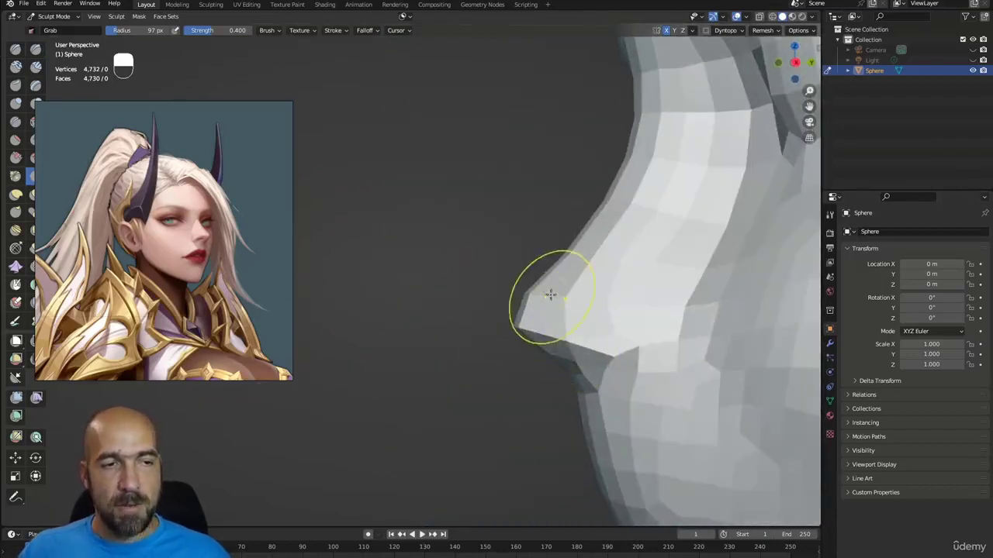
mouse_move(581, 261)
left_mouse_down("alt")
mouse_move(646, 235)
mouse_move(564, 300)
left_mouse_up("alt")
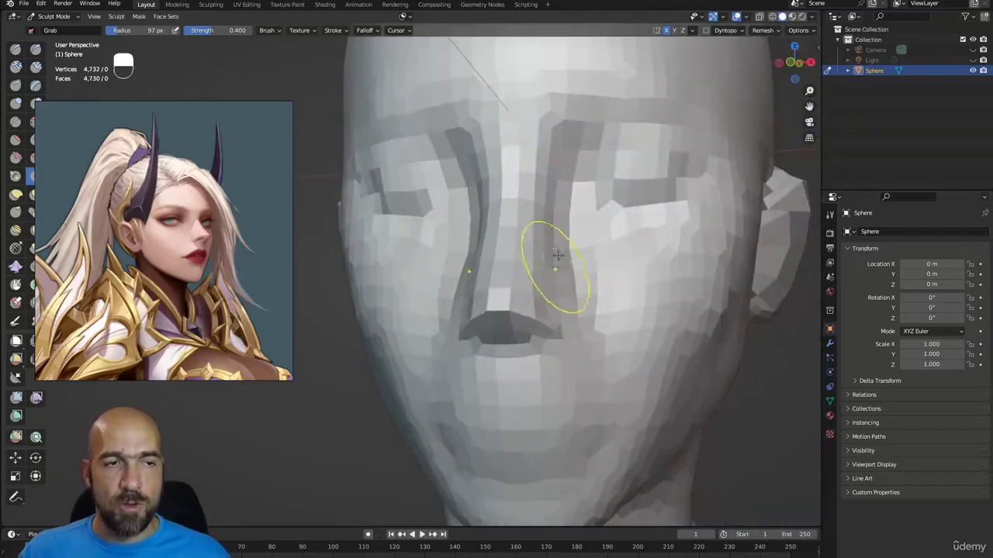
Refine the side of the nose and the nostril base in profile with Grab
left_click_drag(547, 228, 572, 193, "alt")
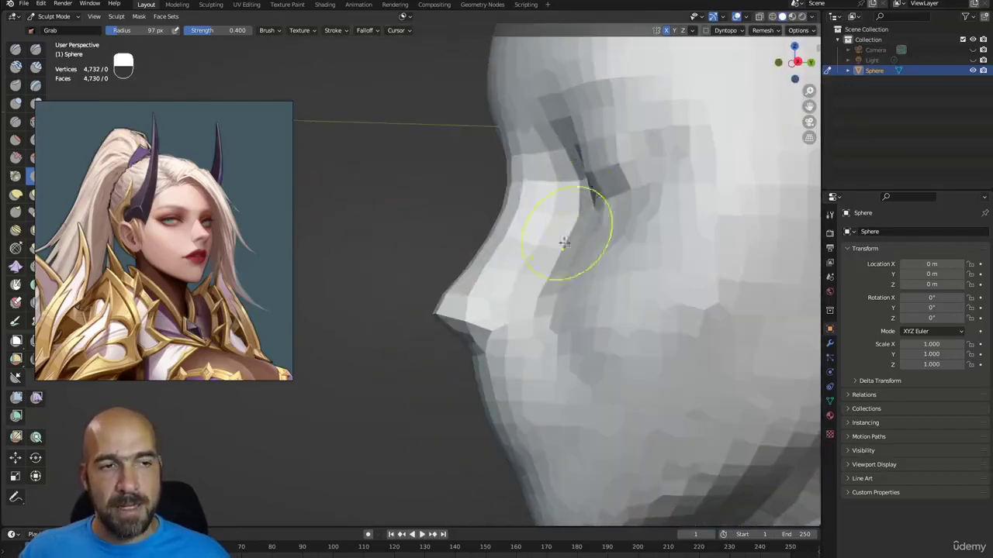
left_click_drag(564, 243, 558, 318, "alt")
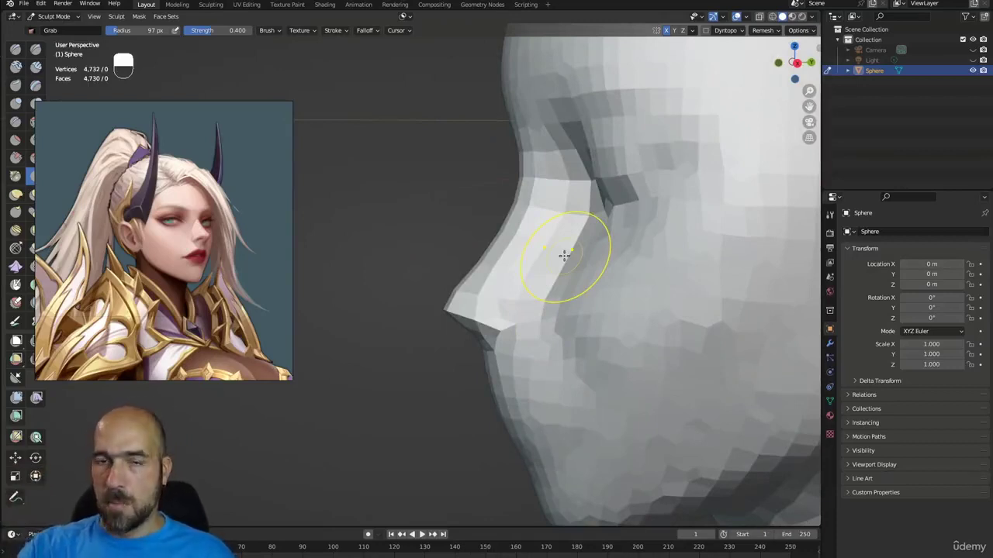
mouse_move(505, 331)
left_mouse_down("alt")
mouse_move(556, 336)
mouse_move(520, 328)
mouse_move(561, 357)
mouse_move(556, 372)
mouse_move(532, 377)
mouse_move(556, 365)
mouse_move(538, 396)
mouse_move(529, 378)
mouse_move(557, 358)
mouse_move(411, 334)
mouse_move(470, 288)
mouse_move(492, 246)
mouse_move(444, 257)
mouse_move(436, 236)
left_mouse_up("alt")
key("1")
key("3")
key("g")
left_click_drag(461, 227, 467, 219)
mouse_move(469, 261)
left_mouse_down()
mouse_move(467, 269)
mouse_move(518, 257)
mouse_move(490, 263)
mouse_move(485, 282)
left_mouse_up()
Annotate the face profile along the nose, lips, chin and jaw, and mark the nostril and eye
key("ctrl+shift+7")
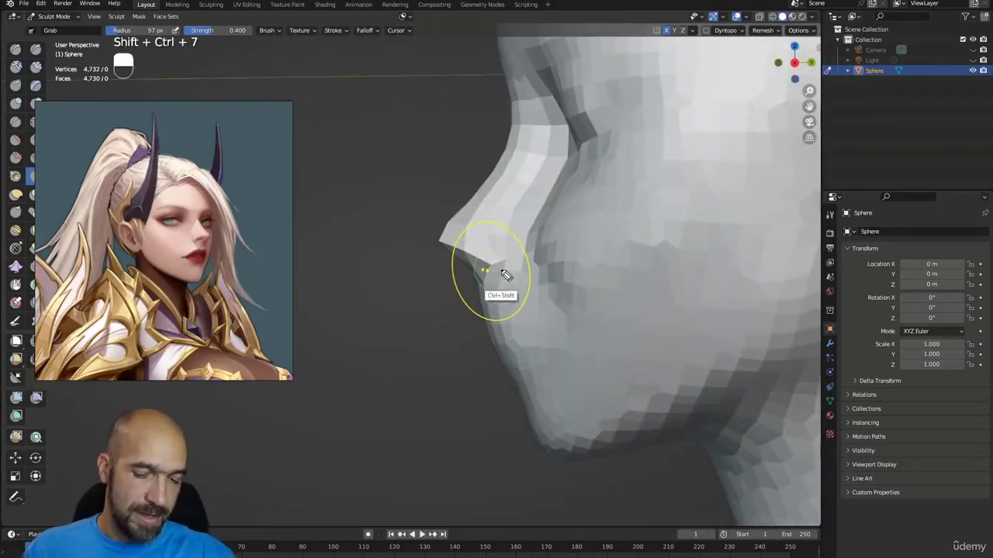
left_click_drag(511, 104, 446, 248)
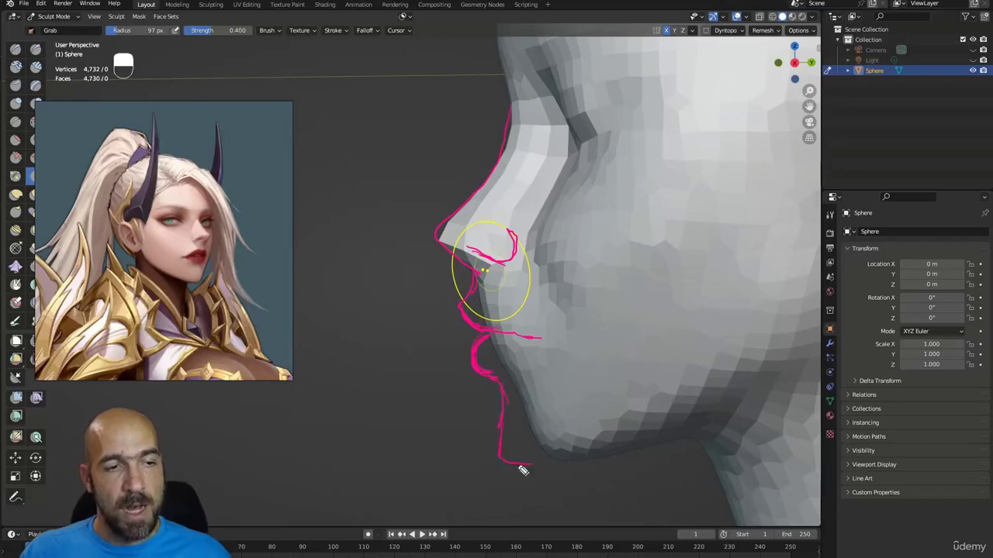
left_click_drag(543, 469, 698, 426)
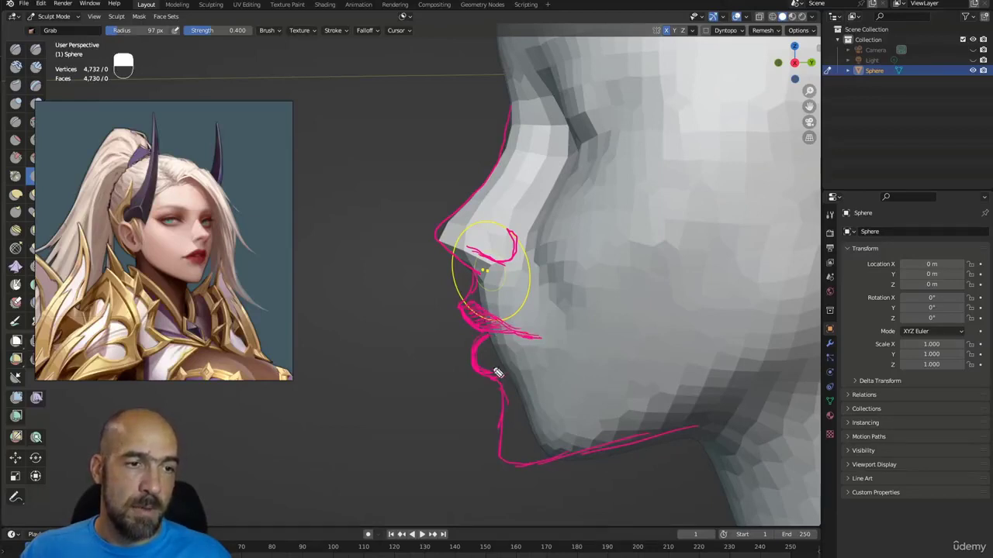
left_click_drag(513, 353, 489, 366)
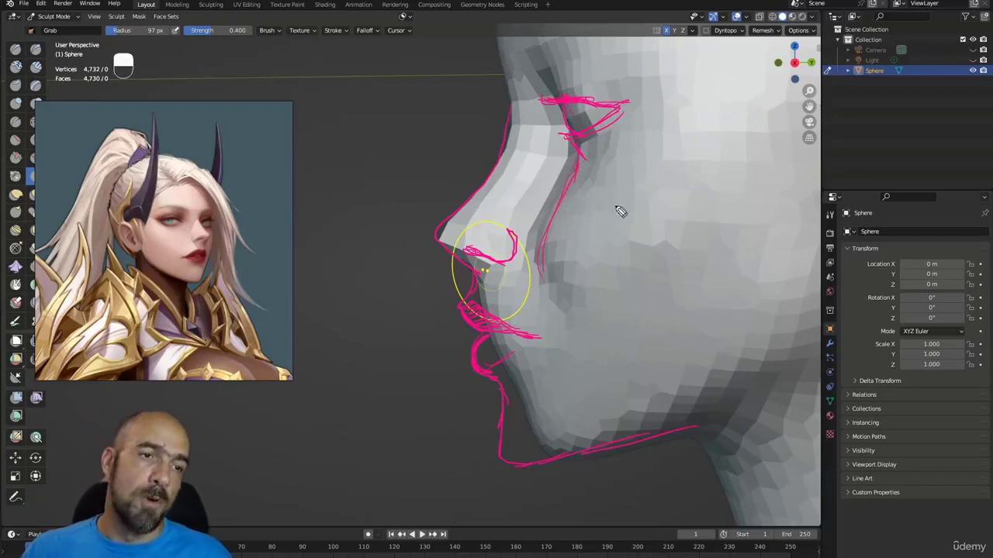
Annotate the cheekbone plane with a diagonal line, hatch the front of the cheek with curved strokes, and erase the whole drawing
left_click_drag(760, 183, 603, 323)
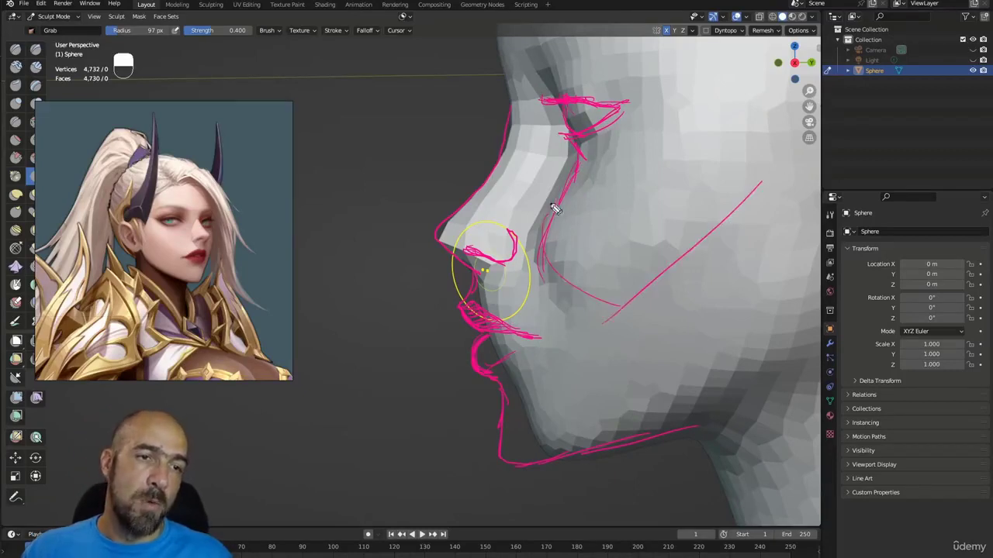
left_click_drag(551, 203, 619, 284)
left_click_drag(569, 199, 642, 270)
left_click_drag(625, 199, 681, 238)
left_click_drag(644, 163, 708, 242)
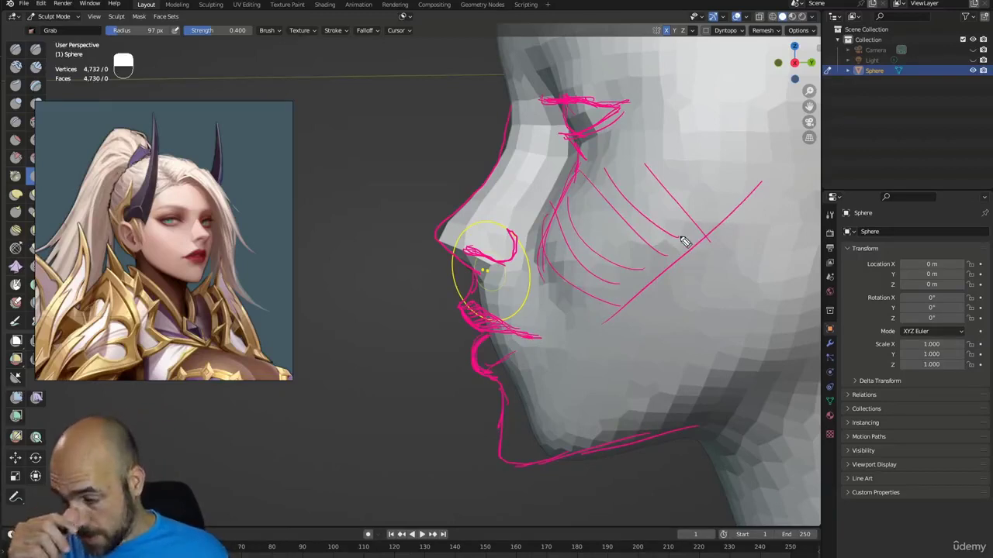
key("Escape")
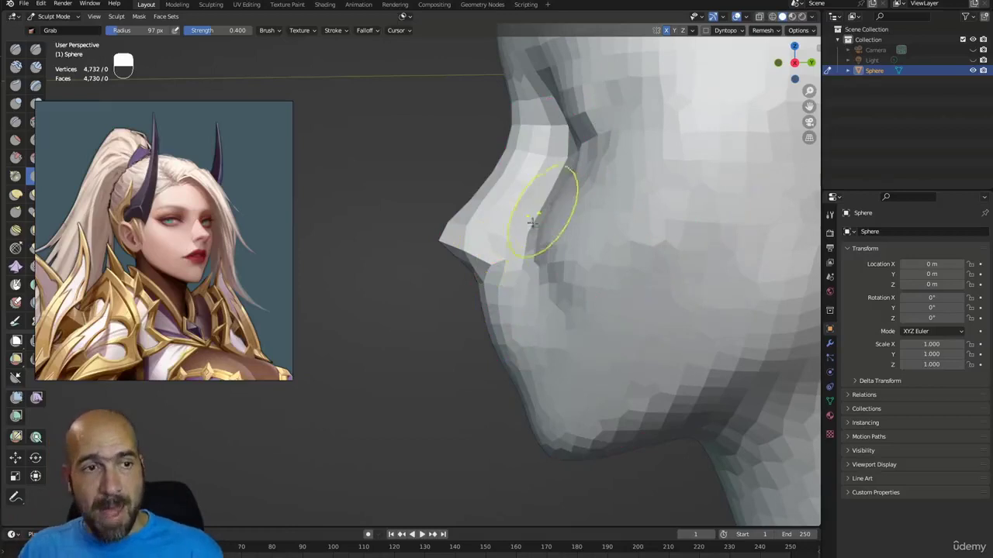
Reshape the jawline beside the chin with Grab
left_click_drag(476, 423, 475, 446, "ctrl+alt")
left_click_drag(475, 446, 506, 442, "alt")
mouse_move(541, 389)
left_mouse_down()
mouse_move(599, 397)
mouse_move(500, 399)
mouse_move(589, 376)
left_mouse_up()
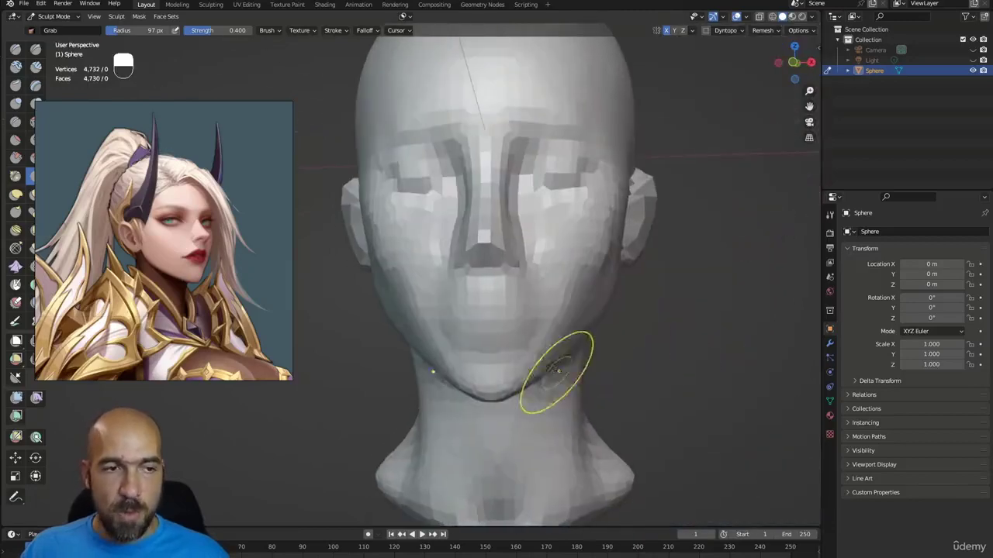
mouse_move(533, 390)
left_mouse_down("alt")
mouse_move(548, 327)
mouse_move(515, 320)
left_mouse_up("alt")
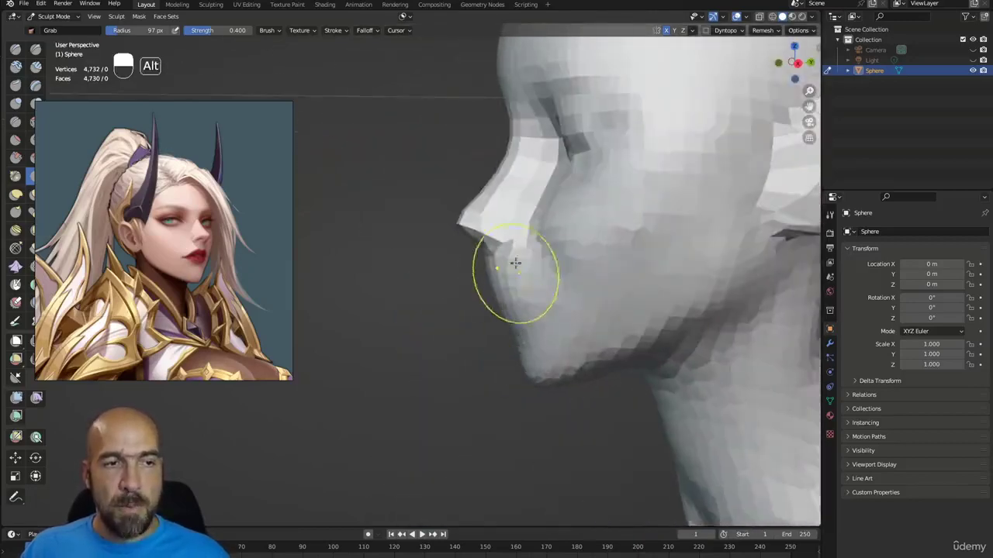
Adjust the nostril wings and the sides of the nose with Grab, checking the profile and front
mouse_move(517, 264)
left_mouse_down("ctrl+alt")
mouse_move(523, 241)
mouse_move(498, 274)
left_mouse_up("ctrl+alt")
mouse_move(527, 270)
left_mouse_down()
mouse_move(551, 259)
mouse_move(543, 288)
mouse_move(577, 282)
mouse_move(556, 268)
mouse_move(574, 266)
mouse_move(579, 279)
mouse_move(587, 261)
left_mouse_up()
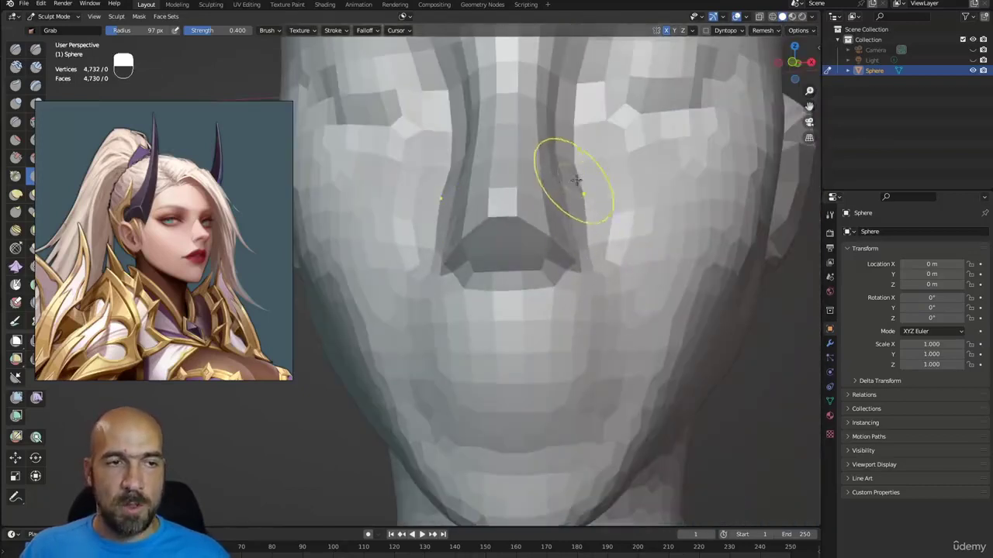
left_click_drag(575, 180, 598, 236, "alt")
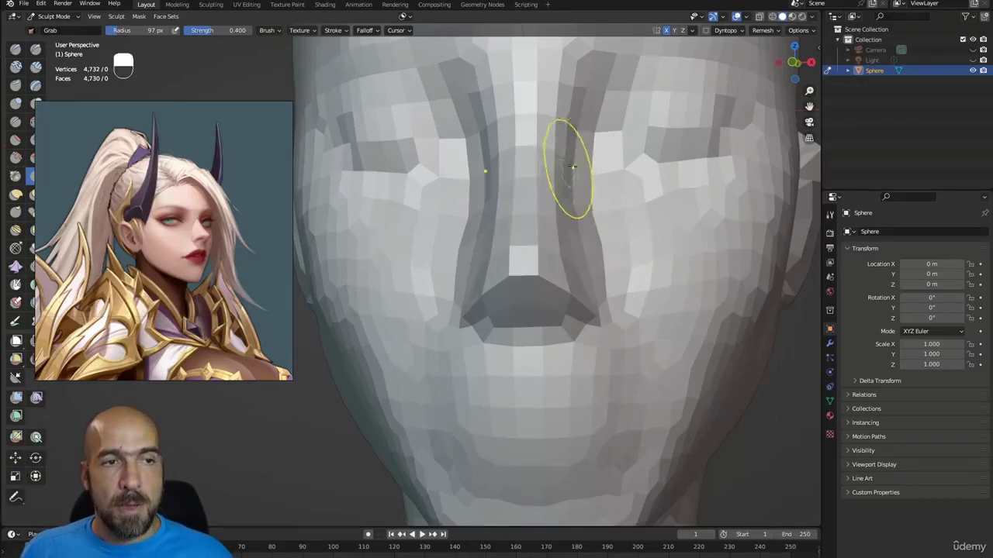
left_click_drag(582, 144, 587, 258, "alt+shift")
mouse_move(587, 257)
left_mouse_down("ctrl+alt")
mouse_move(586, 181)
mouse_move(543, 193)
left_mouse_up("ctrl+alt")
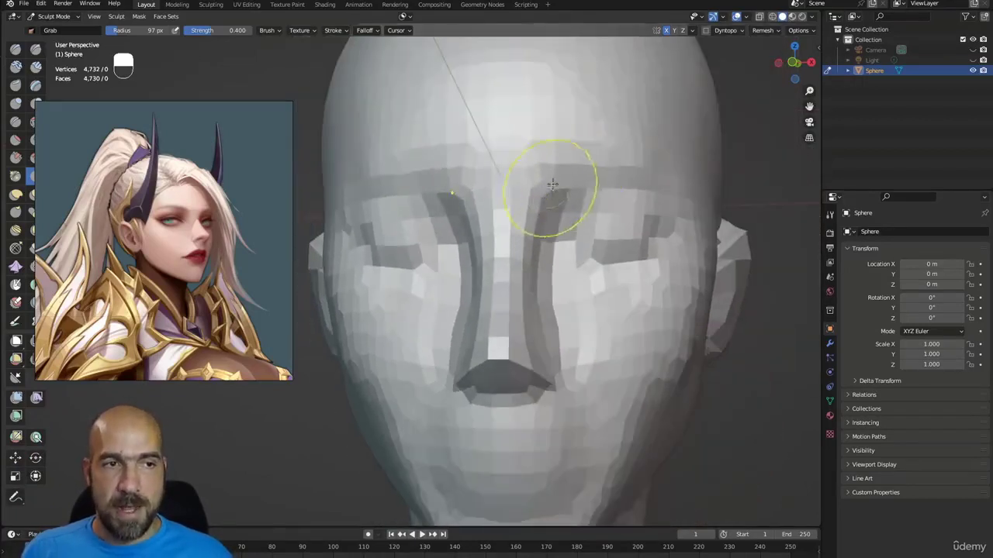
Smooth the inner brows and the forehead above them
mouse_move(550, 146)
left_mouse_down("shift")
mouse_move(581, 140)
mouse_move(535, 158)
left_mouse_up("shift")
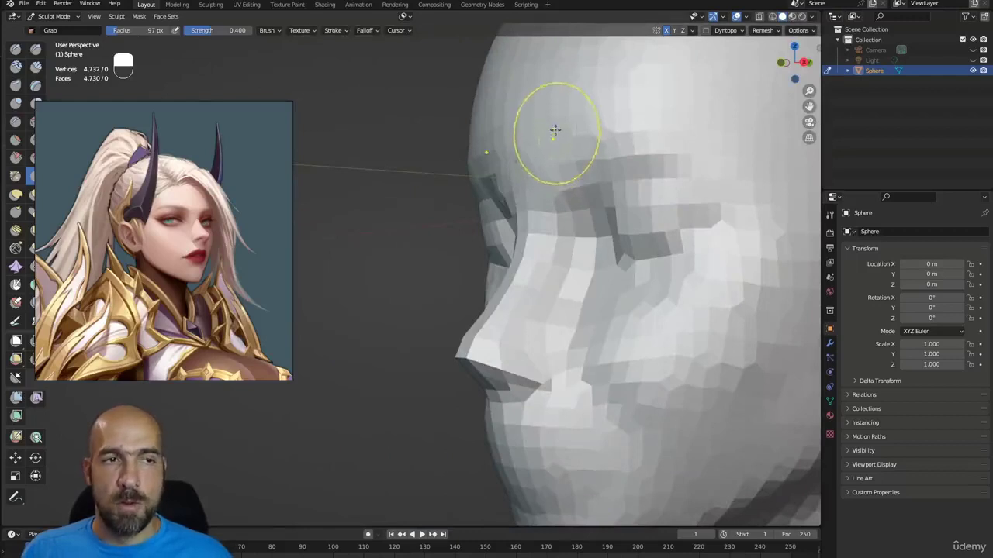
key("1")
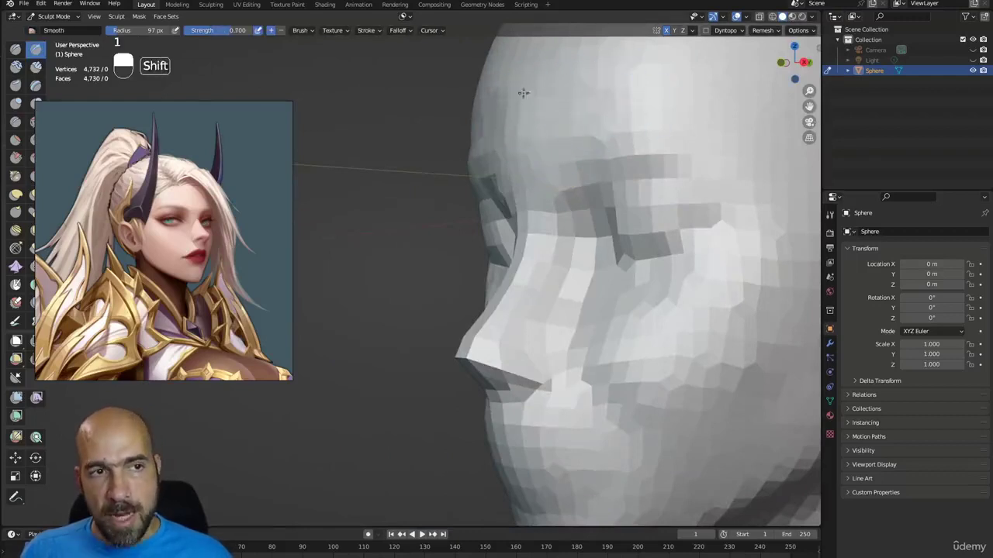
left_click_drag(638, 88, 653, 120, "alt+shift")
scroll(654, 120, "down", 5)
left_click_drag(561, 184, 588, 172, "alt")
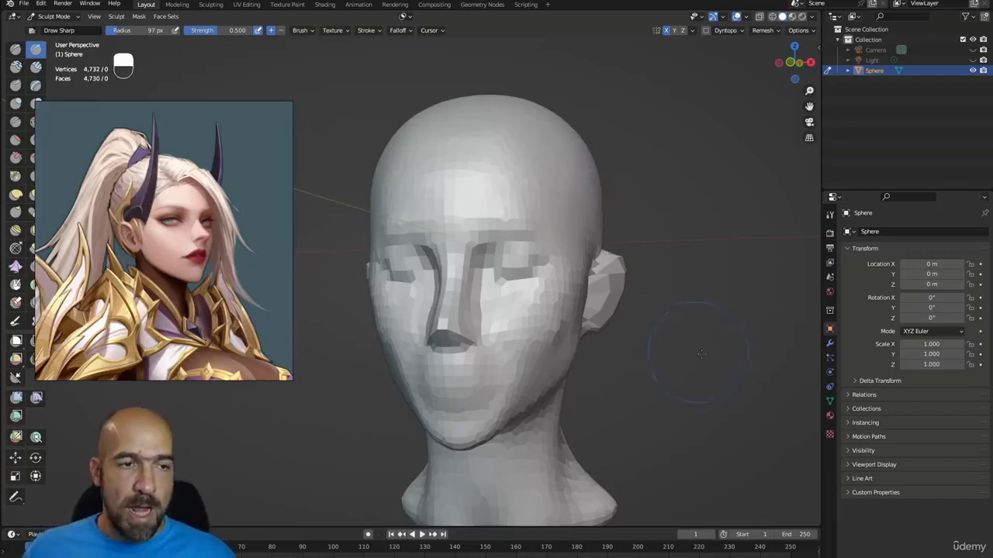
Hollow the cheeks slightly beneath the cheekbones with the Draw brush in subtract mode
mouse_move(701, 353)
left_mouse_down("alt")
mouse_move(587, 361)
mouse_move(530, 336)
mouse_move(548, 330)
left_mouse_up("alt")
key("x")
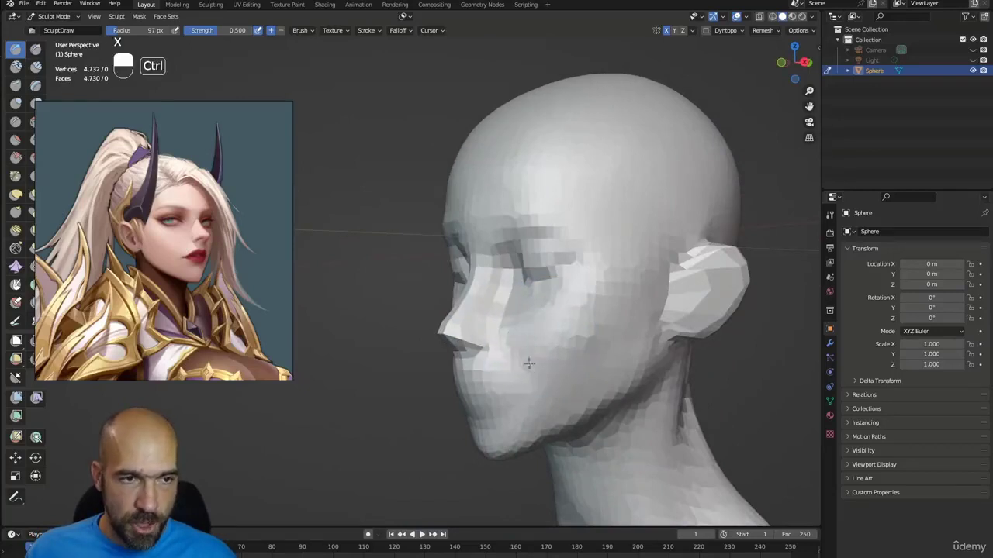
left_click_drag(500, 432, 565, 343, "alt")
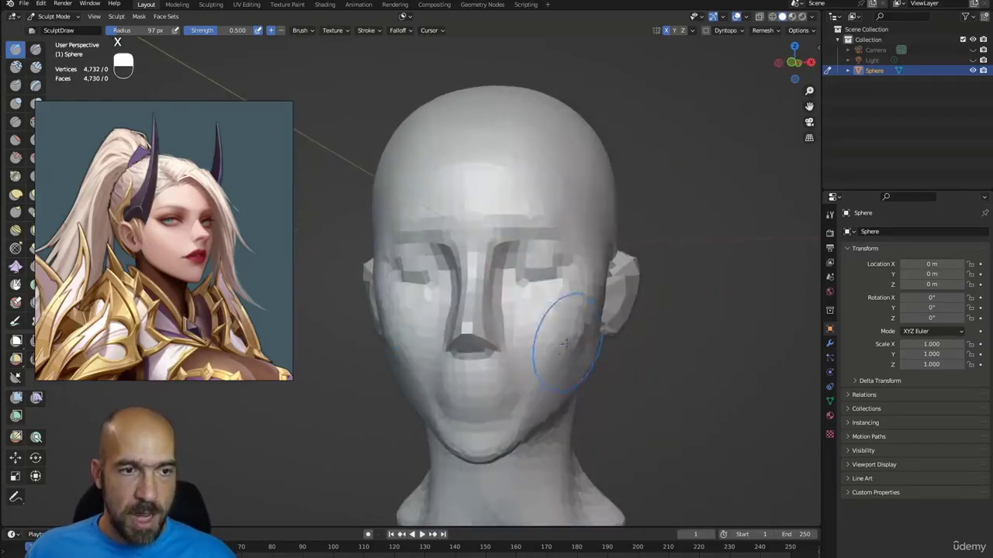
left_click_drag(515, 377, 548, 376, "alt")
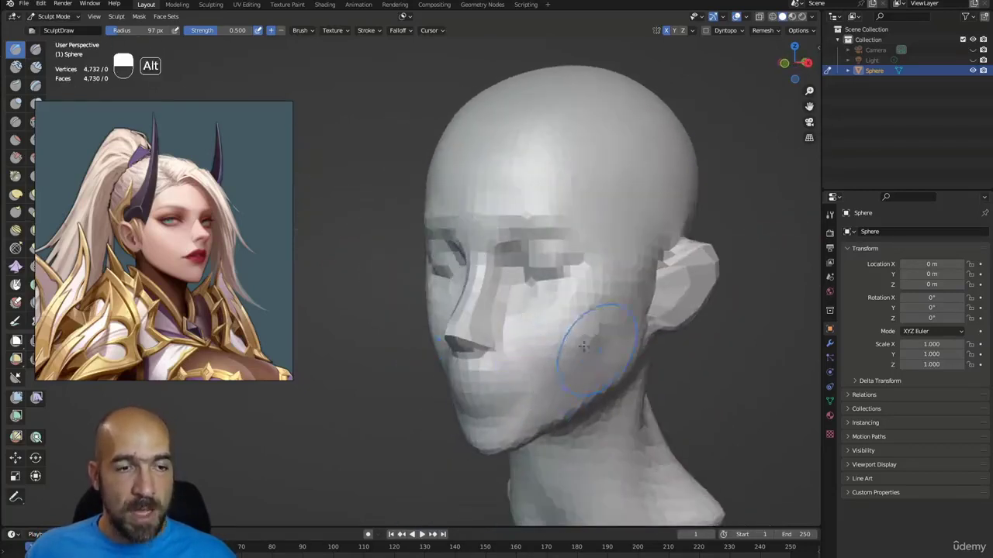
mouse_move(583, 346)
left_mouse_down("alt")
mouse_move(642, 344)
mouse_move(672, 364)
left_mouse_up("alt")
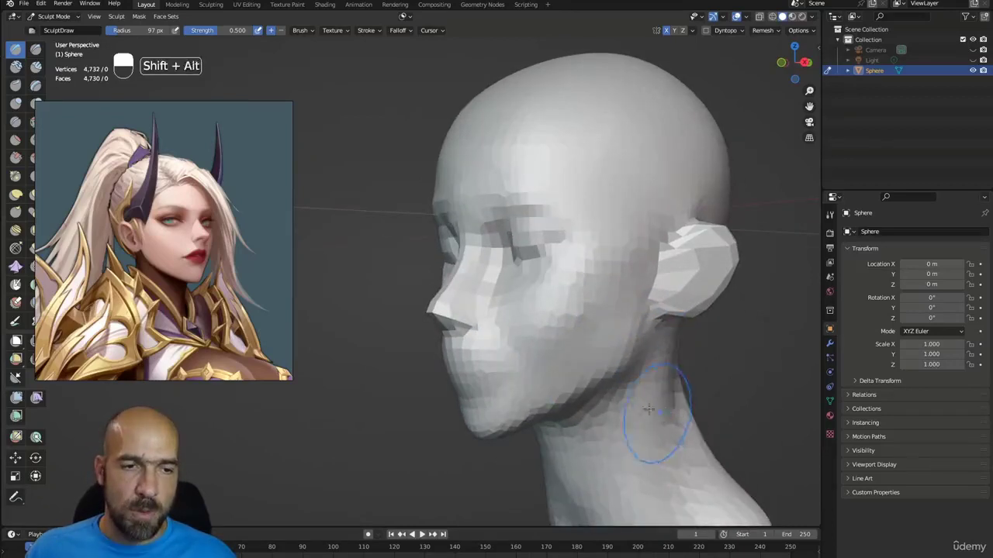
mouse_move(647, 432)
left_mouse_down("alt")
mouse_move(656, 409)
mouse_move(620, 358)
left_mouse_up("alt")
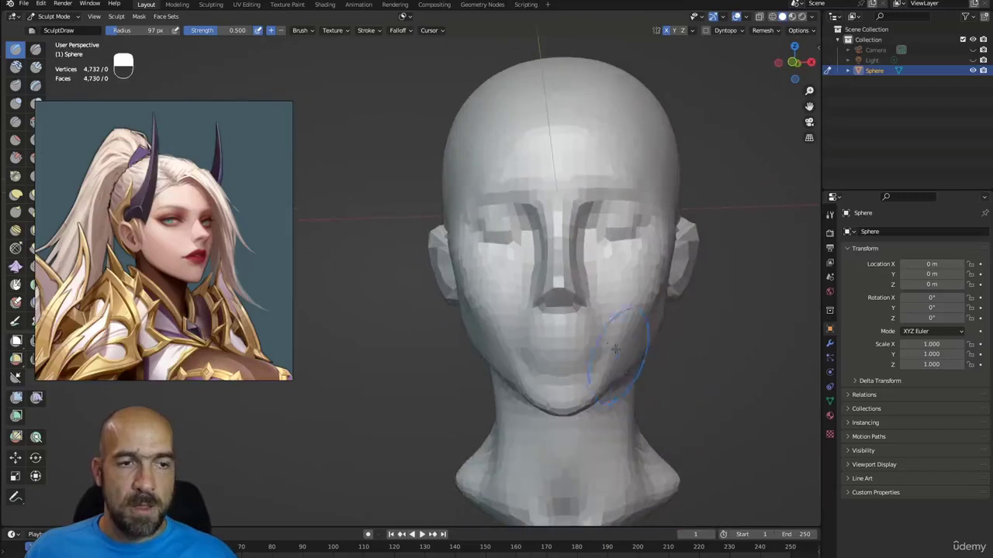
Annotate the head's height from crown to chin with a dividing line at eye level, and clear the annotations
key("g")
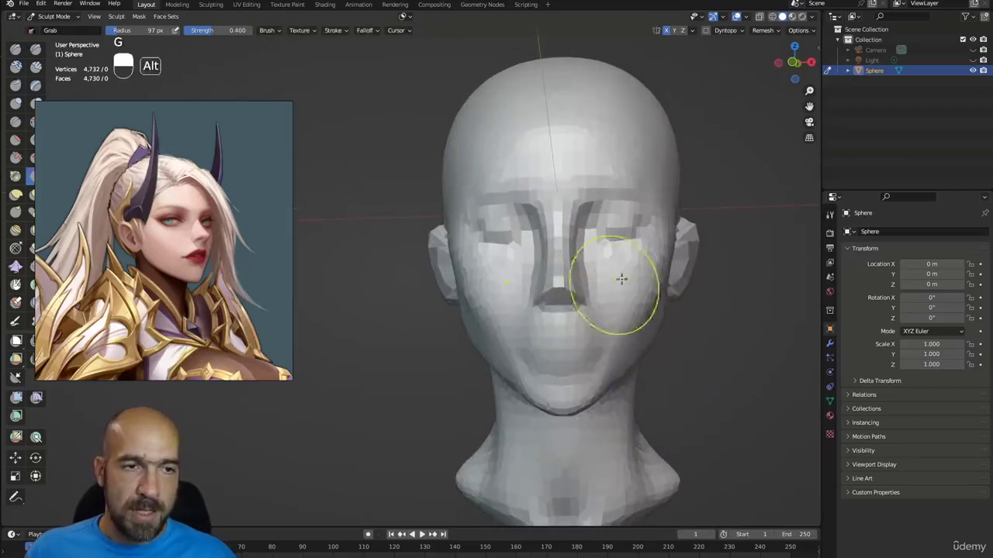
mouse_move(621, 279)
left_mouse_down("alt")
mouse_move(560, 277)
mouse_move(553, 311)
mouse_move(566, 277)
mouse_move(559, 307)
mouse_move(558, 264)
mouse_move(581, 219)
left_mouse_up("alt")
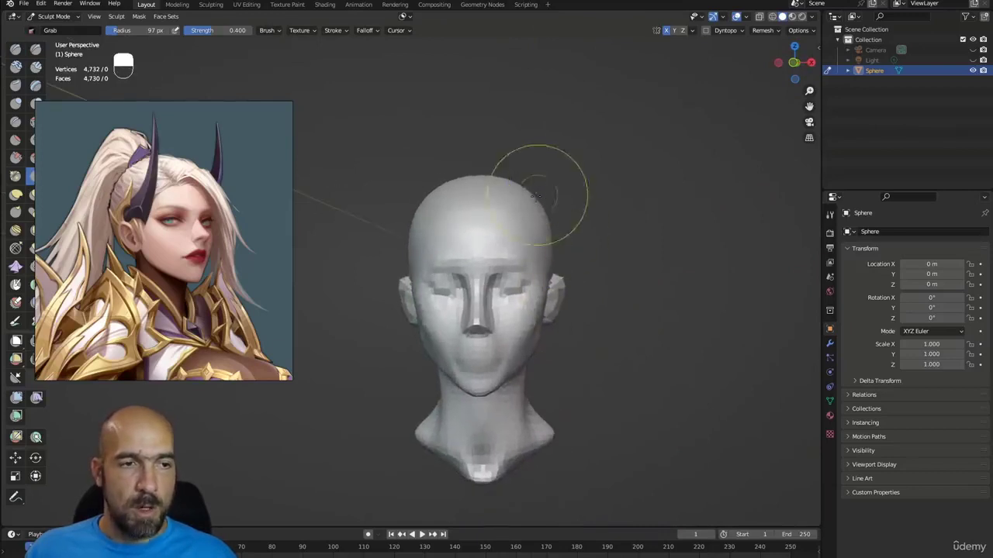
scroll(575, 244, "up", 2)
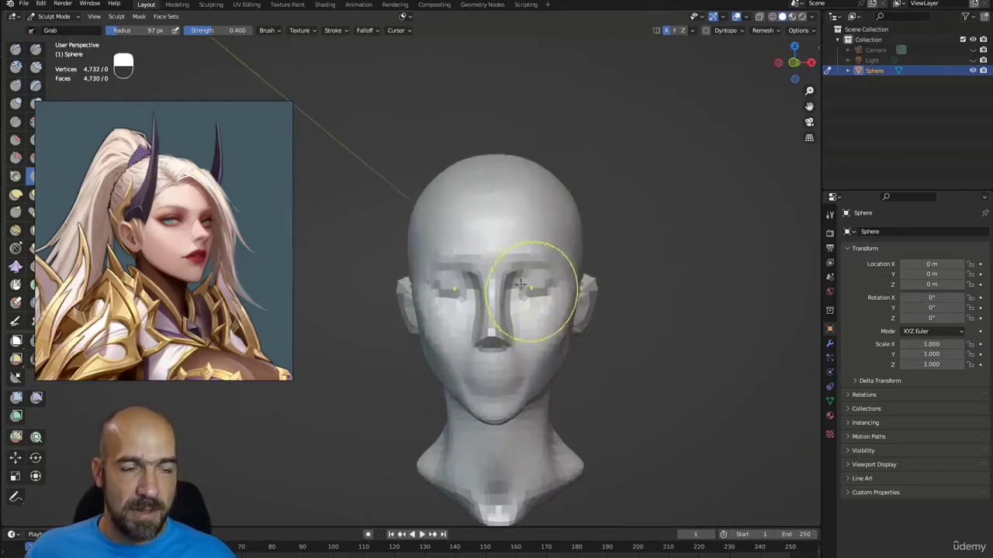
left_click_drag(537, 312, 532, 290, "ctrl+alt")
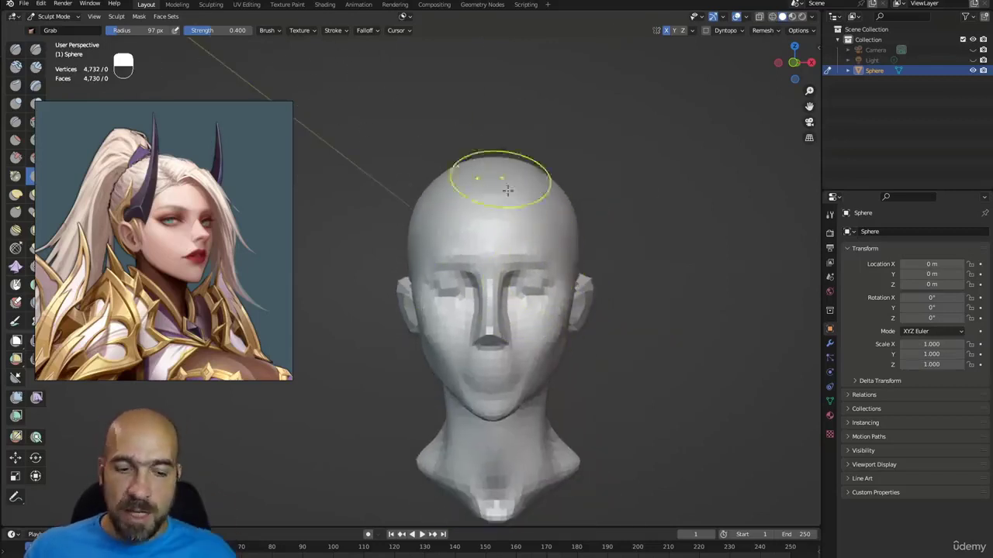
key("shift+ctrl+7")
key("shift+ctrl+1")
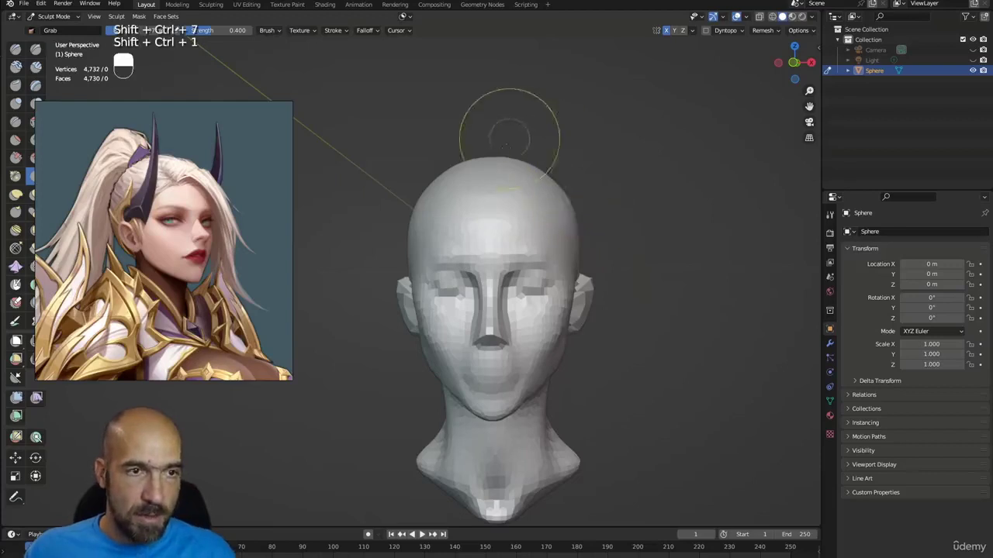
key("shift+ctrl+3")
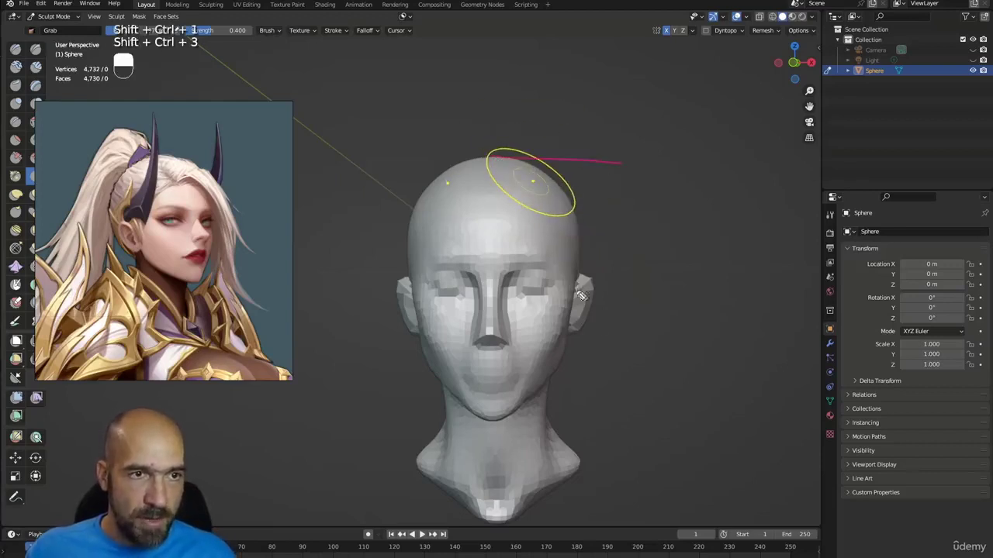
left_click_drag(617, 164, 612, 419)
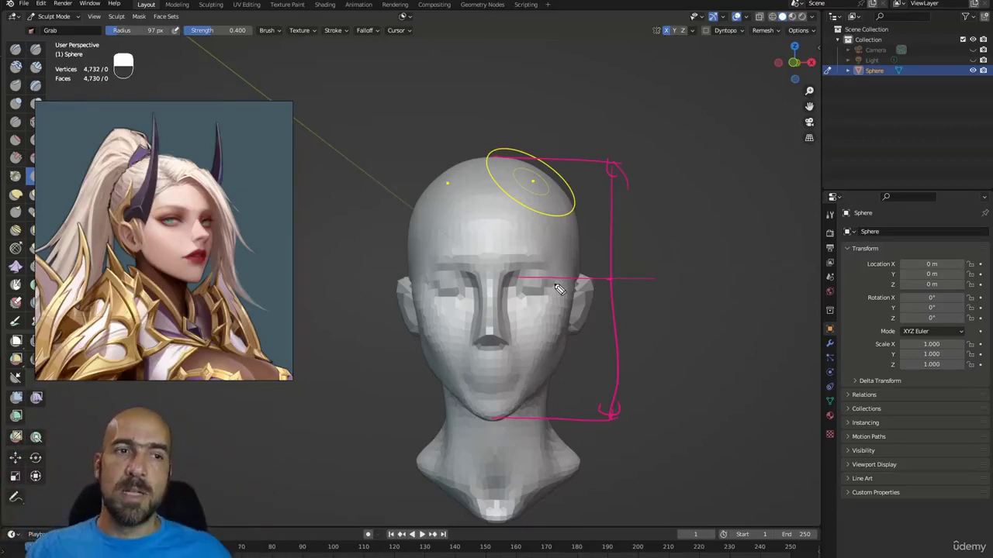
key("ctrl+shift+7")
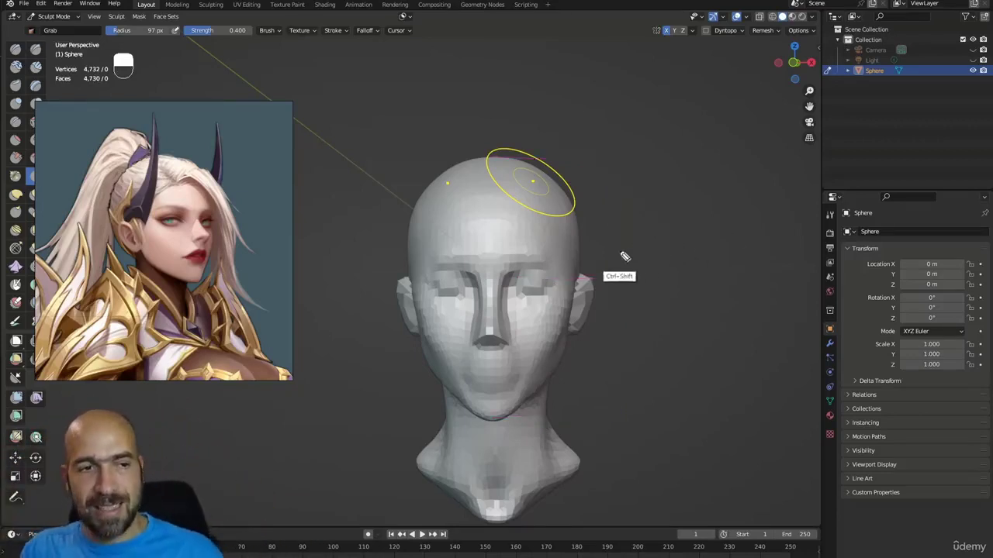
key("ctrl+shift+2")
Adjust the neck and jaw with Grab, and flatten the area beneath the jawline with the Scrape/Peaks brush
mouse_move(598, 365)
left_mouse_down("alt")
mouse_move(581, 411)
mouse_move(579, 401)
mouse_move(587, 410)
mouse_move(574, 412)
mouse_move(579, 454)
mouse_move(549, 448)
left_mouse_up("alt")
key("g")
mouse_move(585, 399)
left_mouse_down("alt")
mouse_move(569, 395)
mouse_move(594, 359)
mouse_move(594, 382)
left_mouse_up("alt")
key("3")
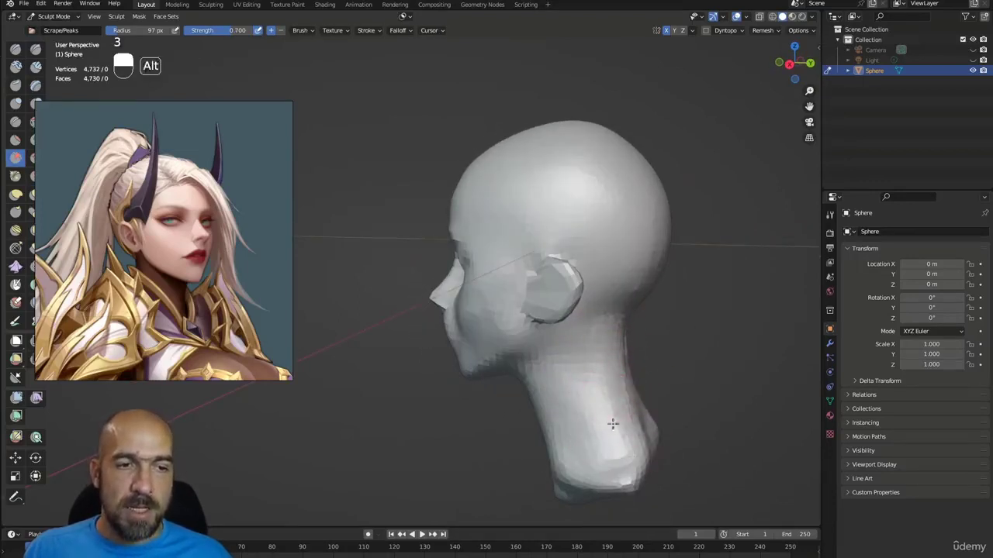
mouse_move(613, 424)
left_mouse_down("alt")
mouse_move(695, 410)
mouse_move(757, 415)
mouse_move(687, 397)
mouse_move(659, 353)
left_mouse_up("alt")
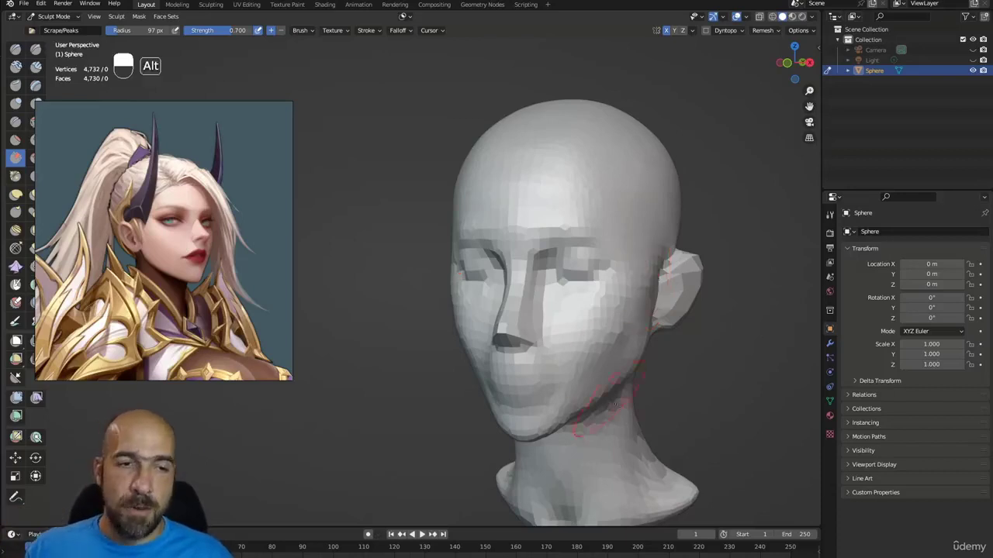
Reshape the base of the nose and the nostril wings with Grab
middle_click_drag(618, 404, 548, 348, "alt")
scroll(548, 349, "up", 6)
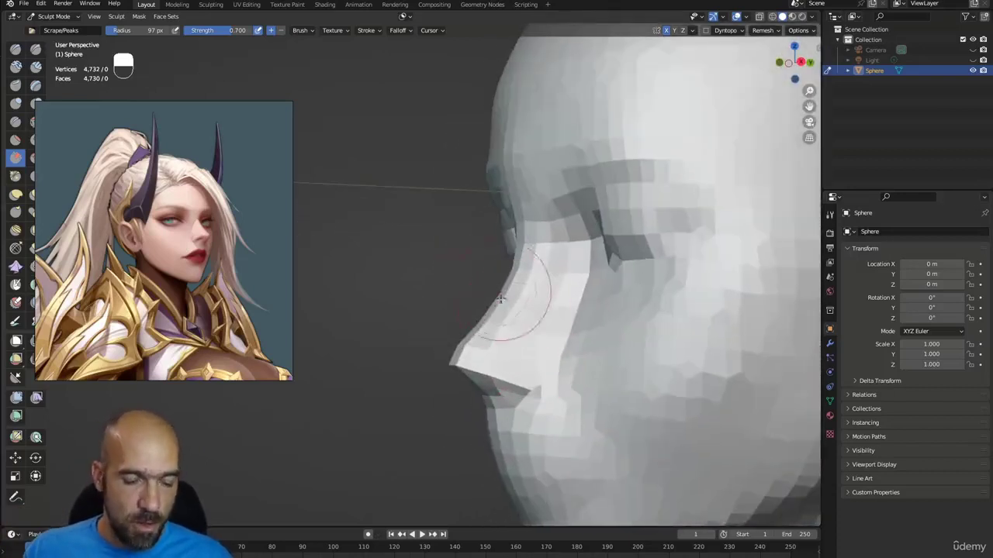
key("g")
middle_click_drag(500, 392, 493, 400, "alt")
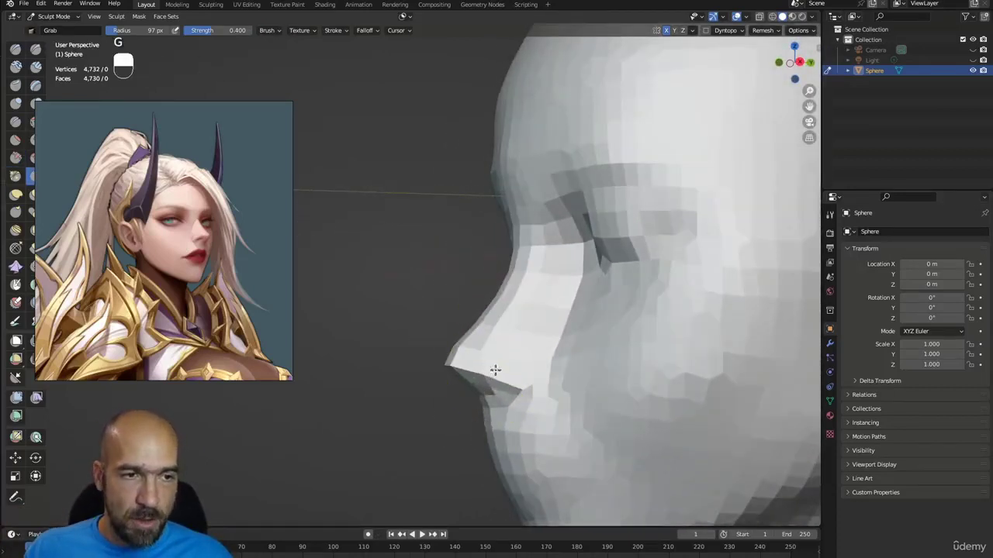
mouse_move(566, 399)
middle_mouse_down("alt")
mouse_move(592, 397)
mouse_move(592, 410)
middle_mouse_up("alt")
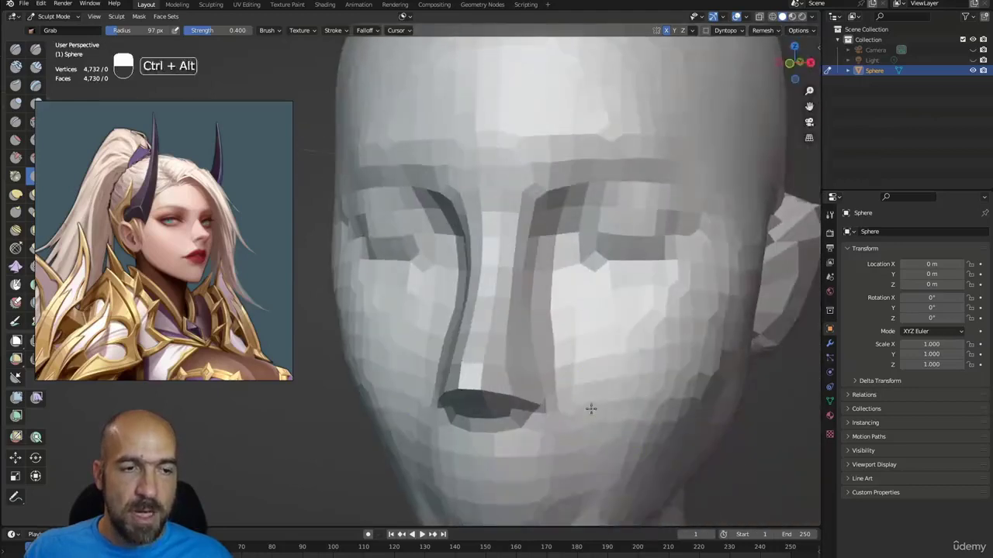
mouse_move(569, 428)
left_mouse_down()
mouse_move(547, 404)
mouse_move(547, 424)
mouse_move(529, 404)
left_mouse_up()
Refine the nose tip and its underside in profile with Grab
middle_click_drag(529, 405, 485, 406, "alt")
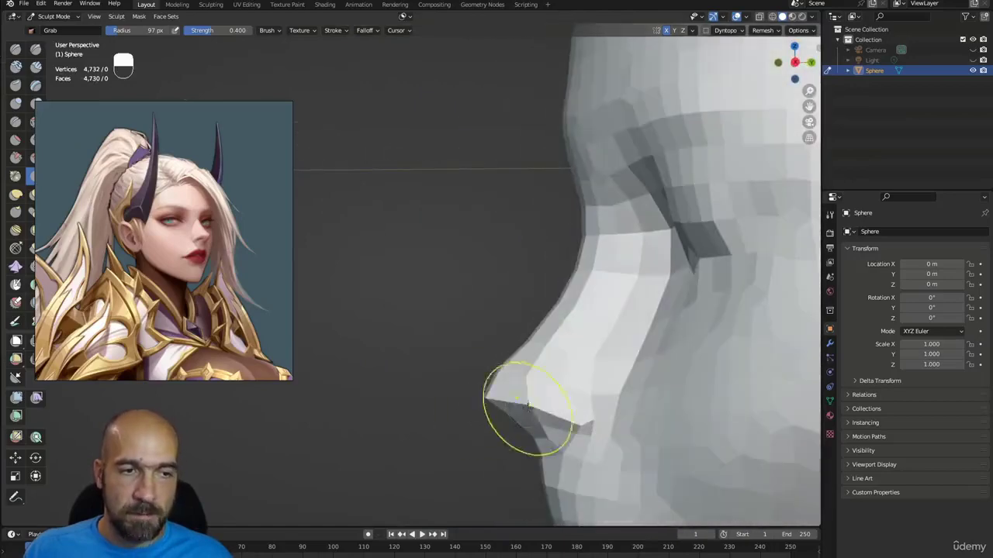
mouse_move(496, 414)
left_mouse_down()
mouse_move(506, 419)
mouse_move(495, 396)
mouse_move(504, 372)
left_mouse_up()
mouse_move(532, 372)
middle_mouse_down("alt")
mouse_move(631, 381)
mouse_move(535, 388)
middle_mouse_up("alt")
mouse_move(554, 419)
left_mouse_down("alt")
mouse_move(552, 381)
mouse_move(551, 421)
mouse_move(574, 411)
mouse_move(541, 381)
left_mouse_up("alt")
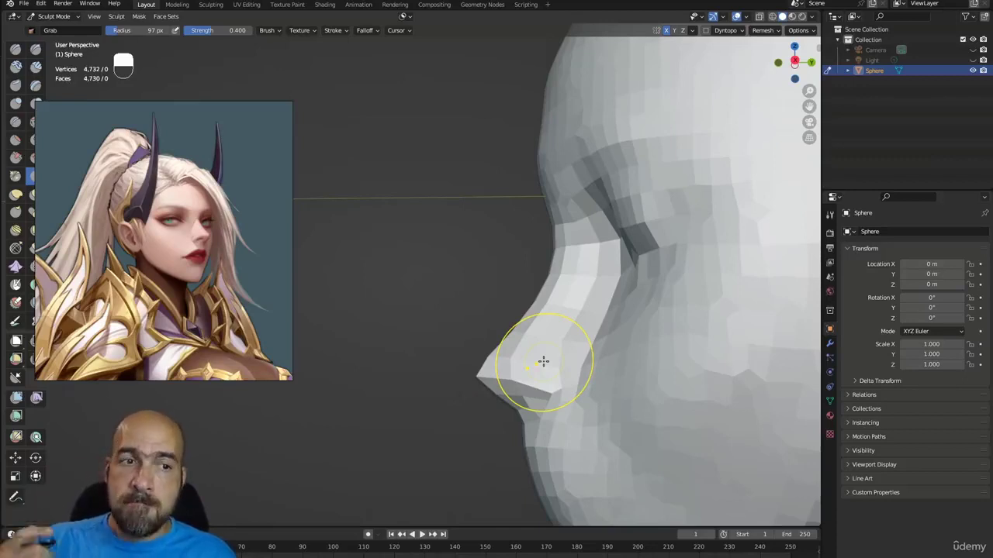
Carve the line between the lips beneath the nose with the Draw Sharp brush at a 56 px radius
mouse_move(523, 310)
left_mouse_down("alt")
mouse_move(532, 390)
mouse_move(516, 399)
mouse_move(511, 370)
left_mouse_up("alt")
key("1")
key("bracketleft")
key("bracketleft")
key("bracketleft")
key("bracketleft")
key("bracketleft")
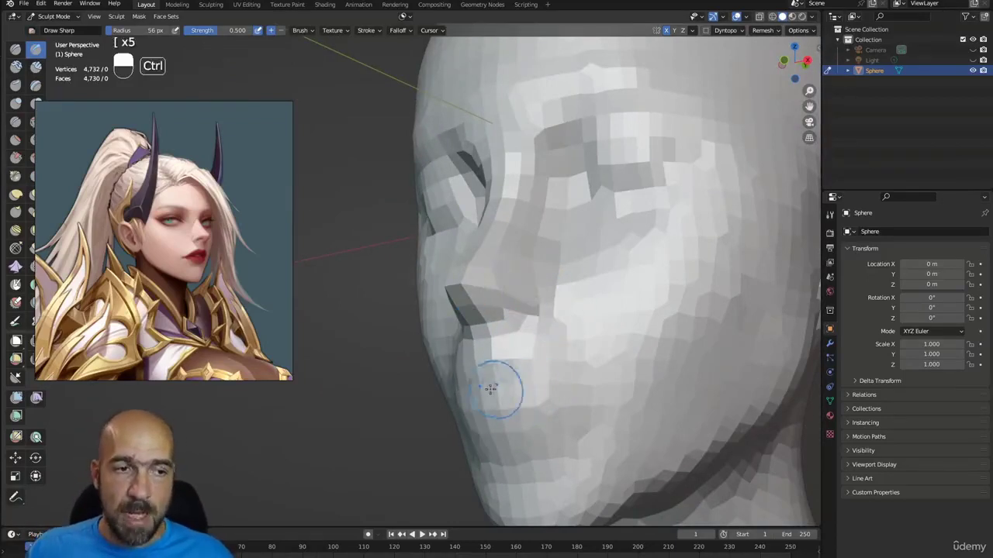
mouse_move(521, 393)
left_mouse_down("alt")
mouse_move(498, 393)
mouse_move(570, 385)
mouse_move(509, 363)
mouse_move(512, 348)
mouse_move(512, 373)
mouse_move(496, 394)
mouse_move(509, 362)
mouse_move(548, 373)
left_mouse_up("alt")
Shape the upper and lower lips with Grab and carve the crease below the lower lip with Draw Sharp
key("g")
mouse_move(518, 374)
left_mouse_down("ctrl+alt")
mouse_move(531, 381)
mouse_move(494, 388)
mouse_move(489, 423)
mouse_move(557, 462)
mouse_move(574, 485)
mouse_move(576, 452)
mouse_move(532, 463)
mouse_move(529, 444)
mouse_move(520, 475)
left_mouse_up("ctrl+alt")
key("1")
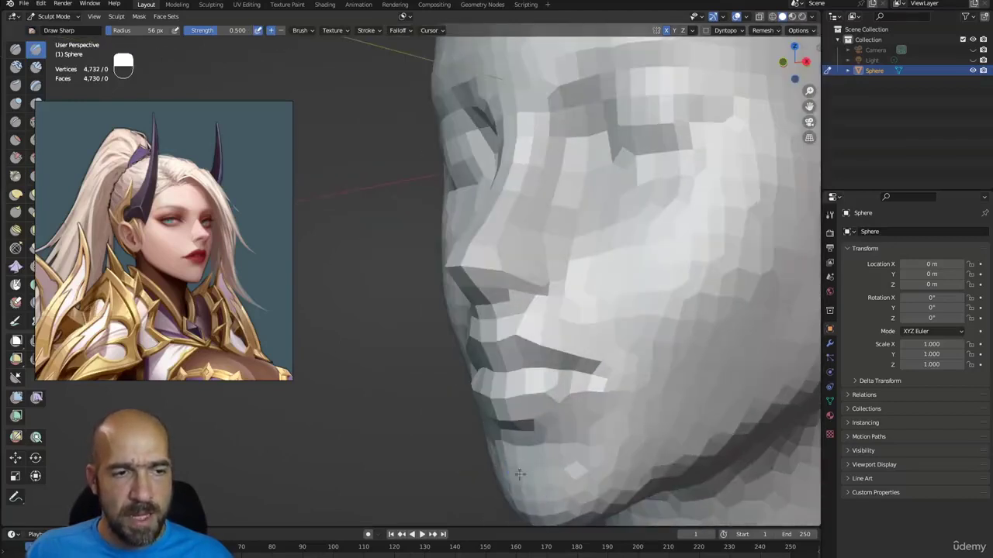
mouse_move(592, 436)
left_mouse_down("alt")
mouse_move(580, 418)
mouse_move(609, 392)
mouse_move(586, 374)
mouse_move(596, 416)
left_mouse_up("alt")
mouse_move(596, 416)
left_mouse_down("alt")
mouse_move(649, 422)
mouse_move(500, 422)
mouse_move(636, 411)
left_mouse_up("alt")
left_click_drag(555, 346, 614, 355, "alt+shift")
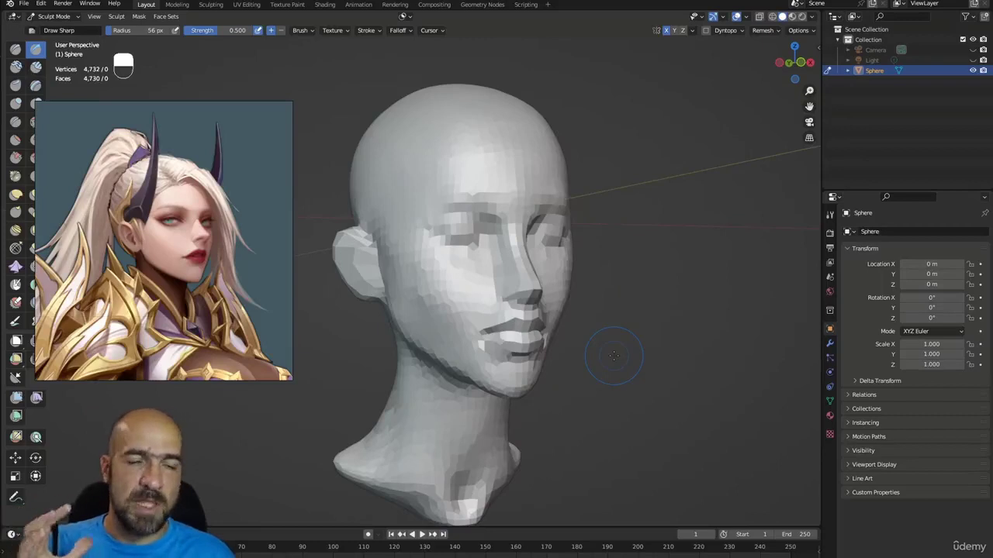
Nudge the nose tip slightly in profile with Grab at a 92 px radius
left_click_drag(572, 314, 639, 345, "alt")
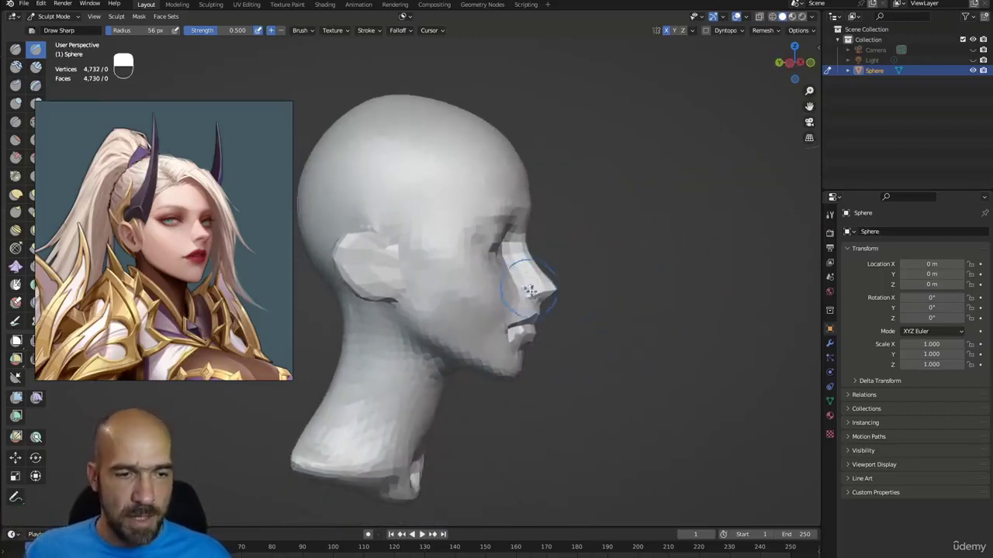
key("g")
key("bracketright")
key("bracketright")
key("bracketright")
key("bracketright")
key("bracketright")
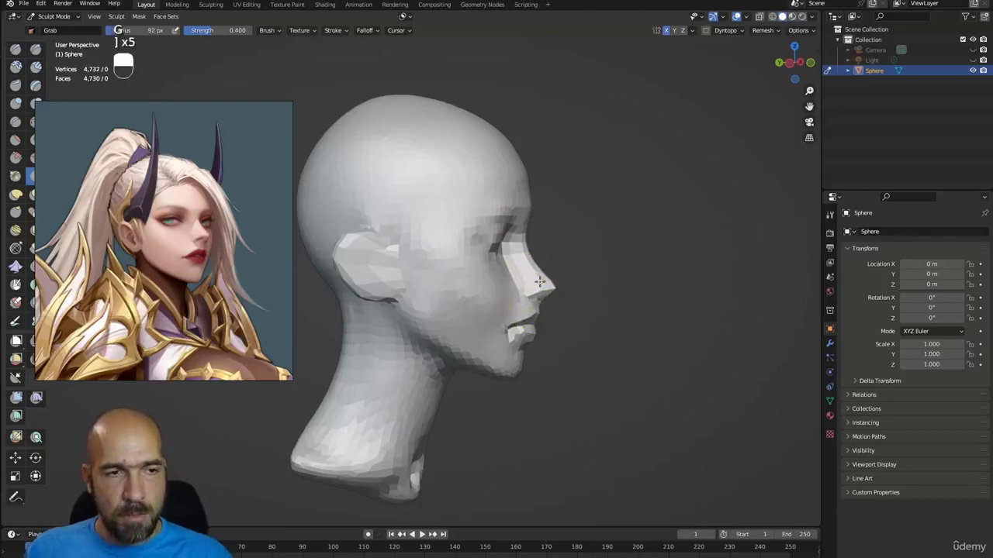
left_click_drag(539, 282, 544, 290)
Adjust the projection of the lips and the area around the mouth with Grab, checking both profiles
mouse_move(616, 354)
left_mouse_down("ctrl+alt")
mouse_move(623, 348)
mouse_move(592, 326)
left_mouse_up("ctrl+alt")
mouse_move(592, 326)
left_mouse_down("ctrl+alt")
mouse_move(608, 319)
mouse_move(712, 347)
mouse_move(730, 326)
left_mouse_up("ctrl+alt")
mouse_move(731, 326)
left_mouse_down("alt")
mouse_move(705, 326)
mouse_move(719, 325)
left_mouse_up("alt")
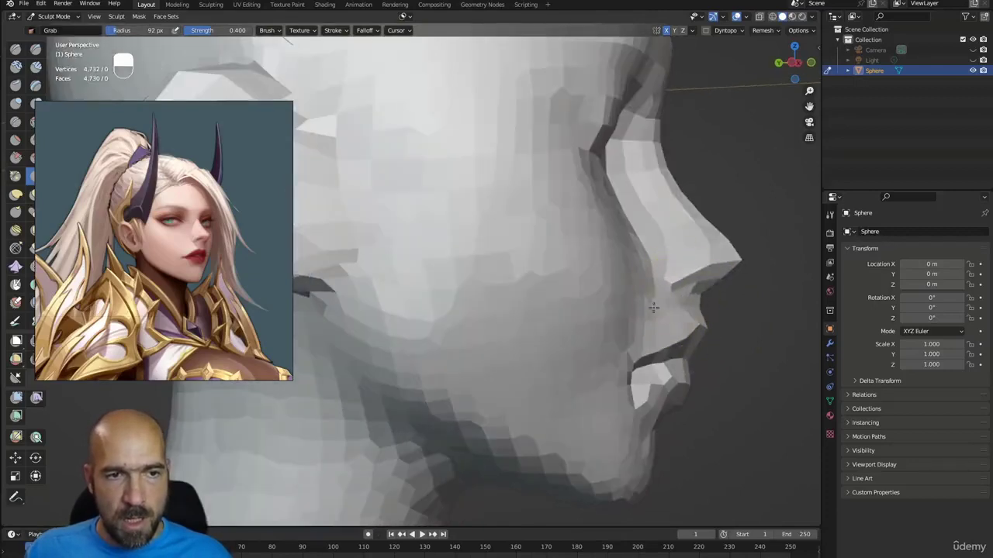
left_click_drag(653, 329, 444, 299, "ctrl+alt")
left_click_drag(547, 340, 576, 345, "alt")
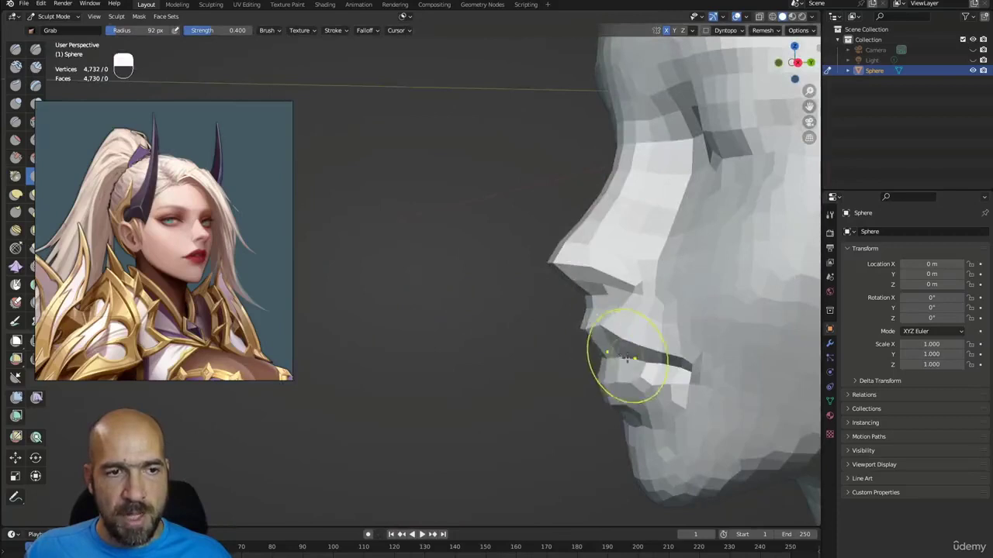
left_click_drag(650, 370, 637, 418, "ctrl+alt")
mouse_move(567, 395)
left_mouse_down("alt")
mouse_move(712, 401)
mouse_move(678, 377)
left_mouse_up("alt")
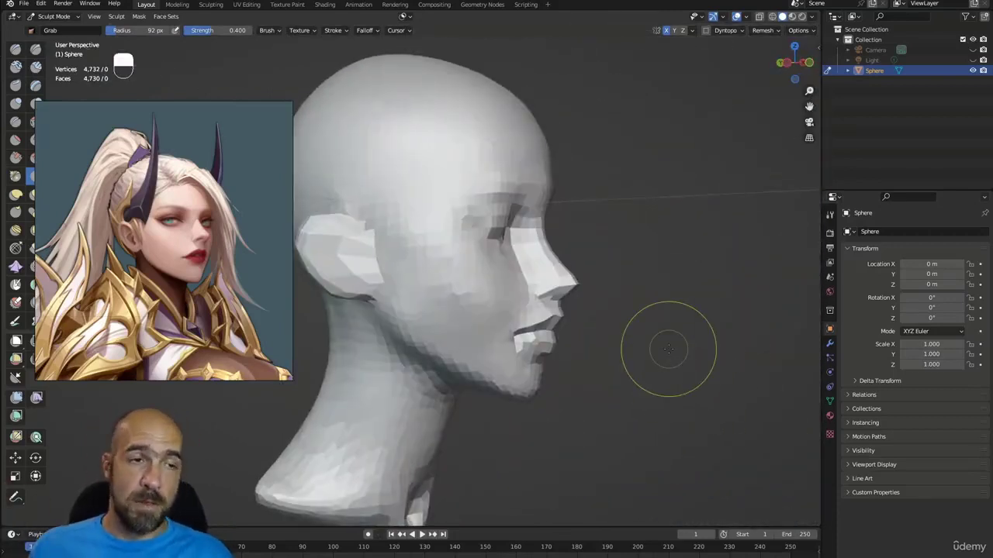